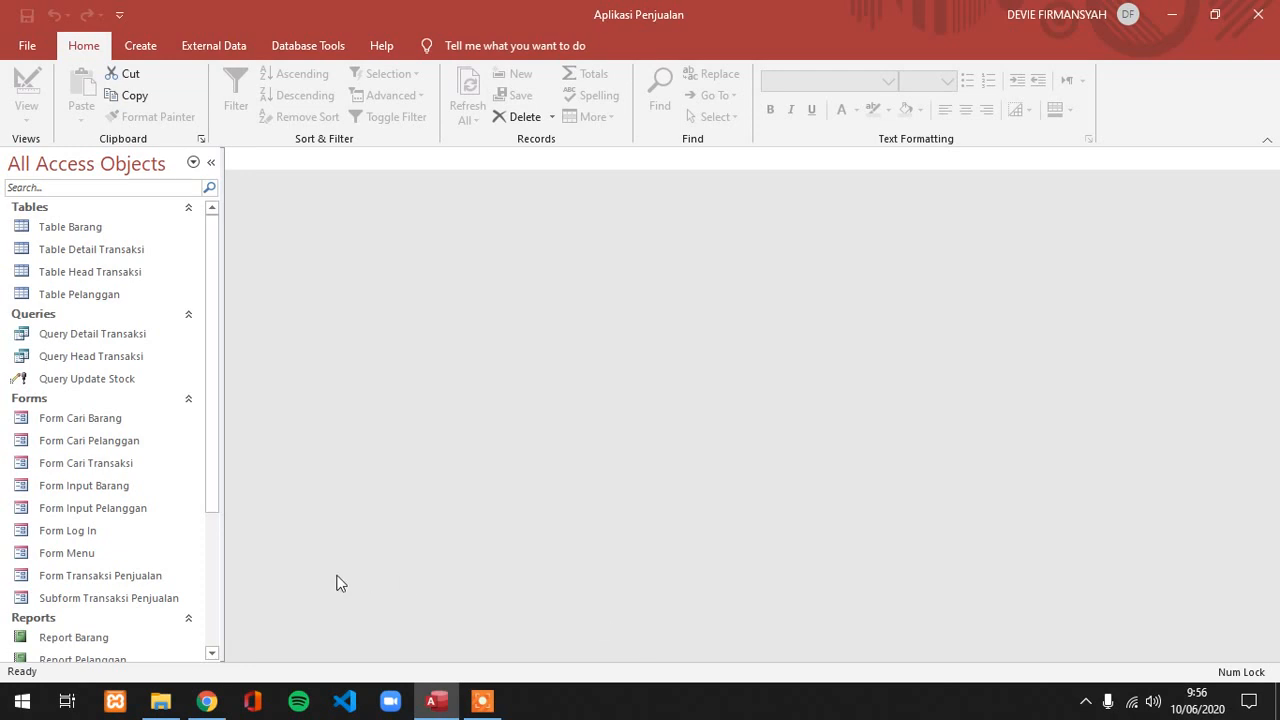
Open Form Transaksi Penjualan and view its transaction fields and command buttons.
{"action": "double_click", "coordinate": [150, 584]}
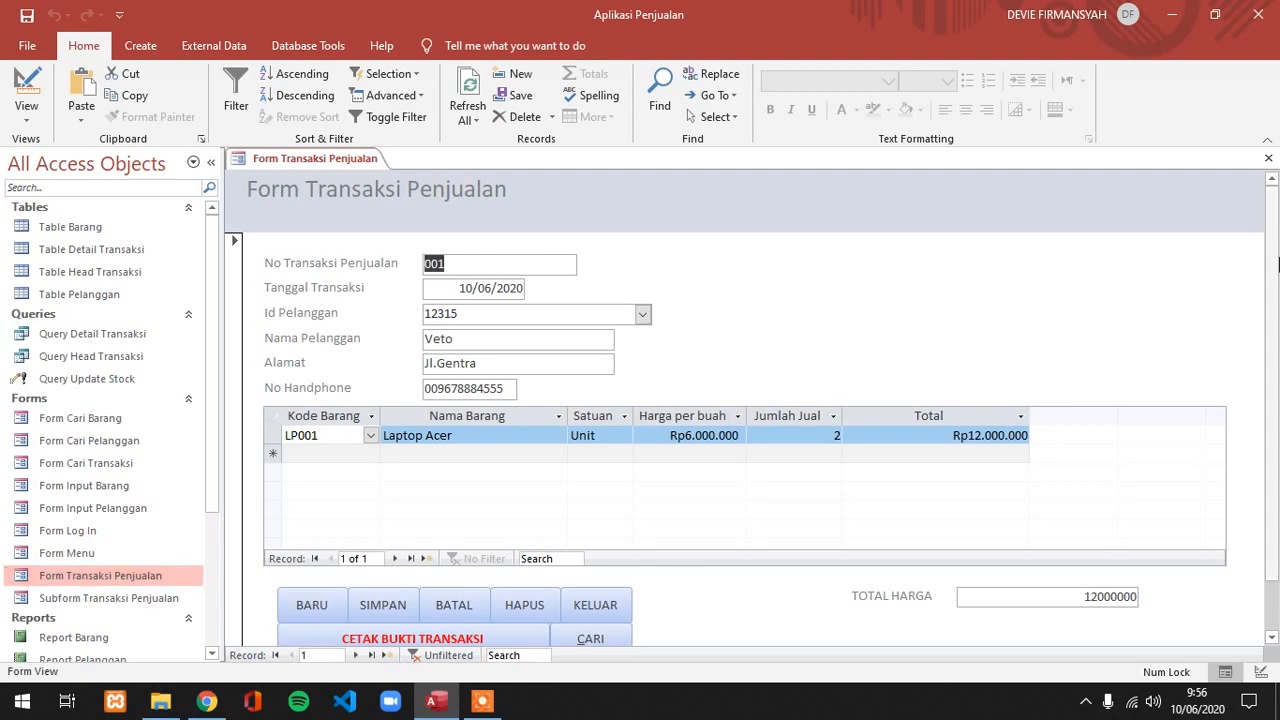
{"action": "mouse_move", "coordinate": [1277, 263]}
{"action": "left_mouse_down"}
{"action": "mouse_move", "coordinate": [1277, 300]}
{"action": "mouse_move", "coordinate": [1277, 271]}
{"action": "left_mouse_up"}
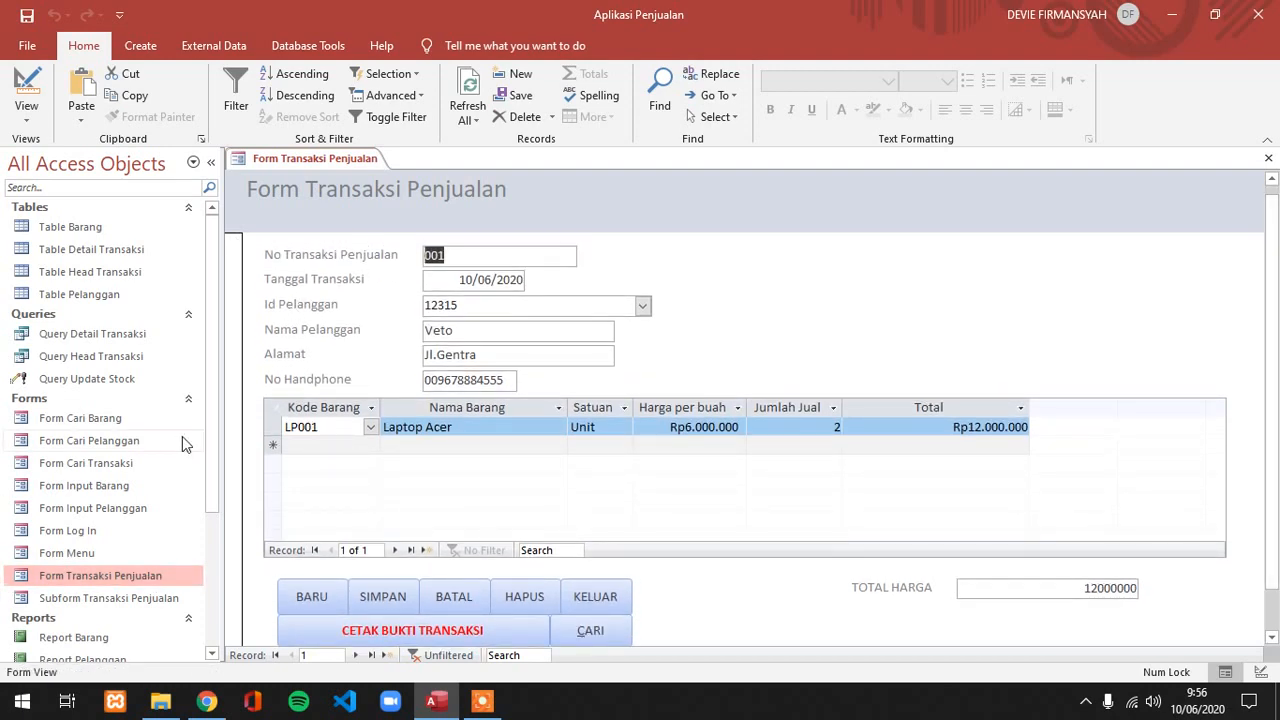
Open Report Transaksi Penjualan, look through it down to the last transaction, and close the report.
{"action": "scroll", "coordinate": [213, 469], "scroll_direction": "down", "scroll_amount": 3}
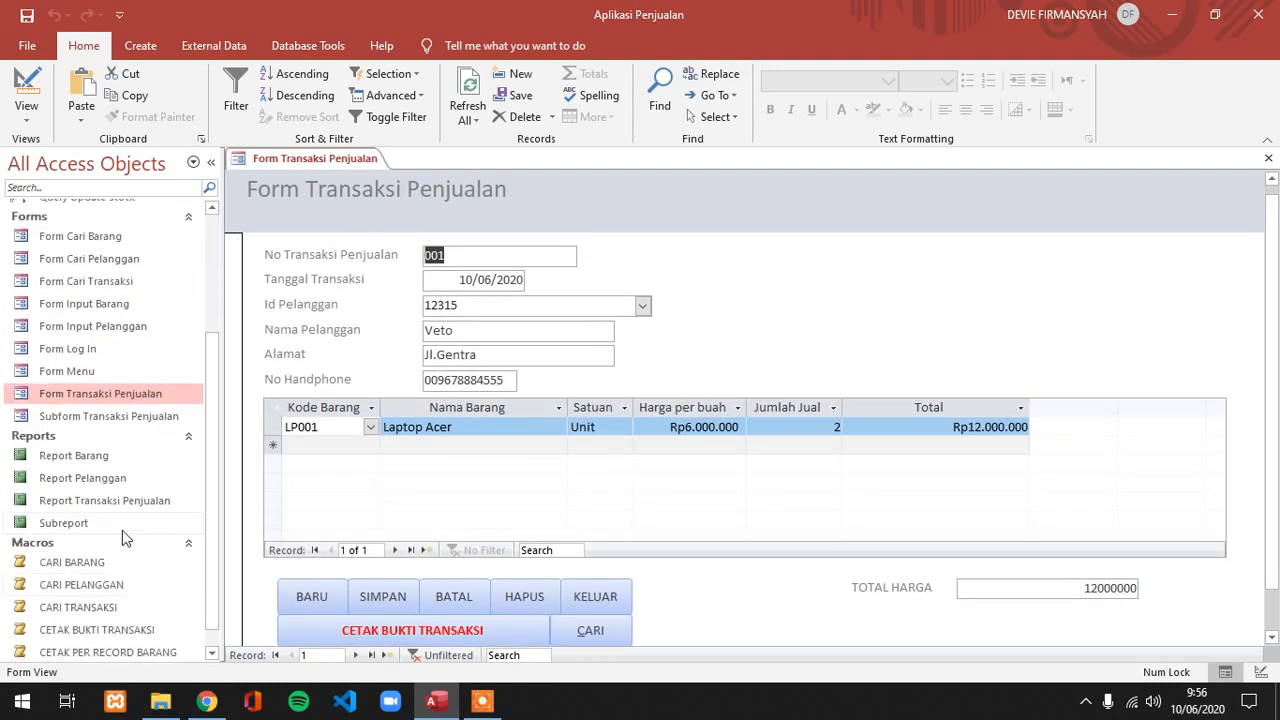
{"action": "double_click", "coordinate": [134, 497]}
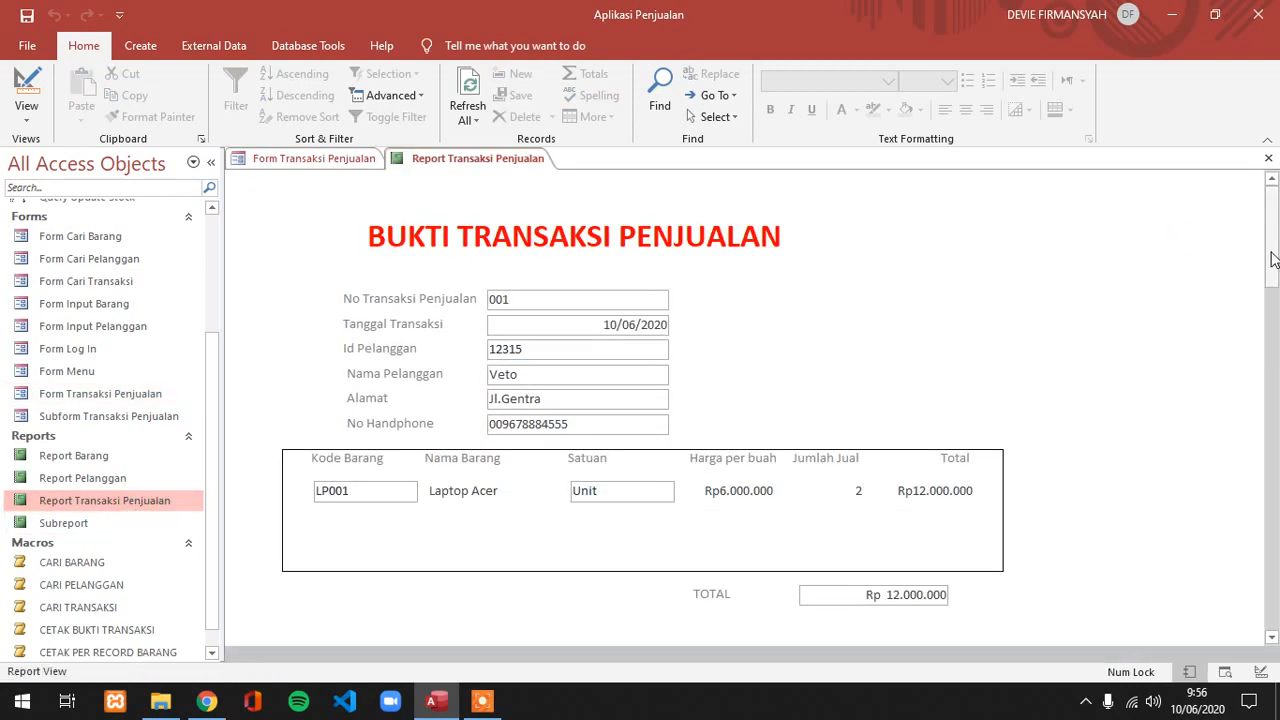
{"action": "left_click_drag", "start_coordinate": [1273, 259], "coordinate": [1276, 606]}
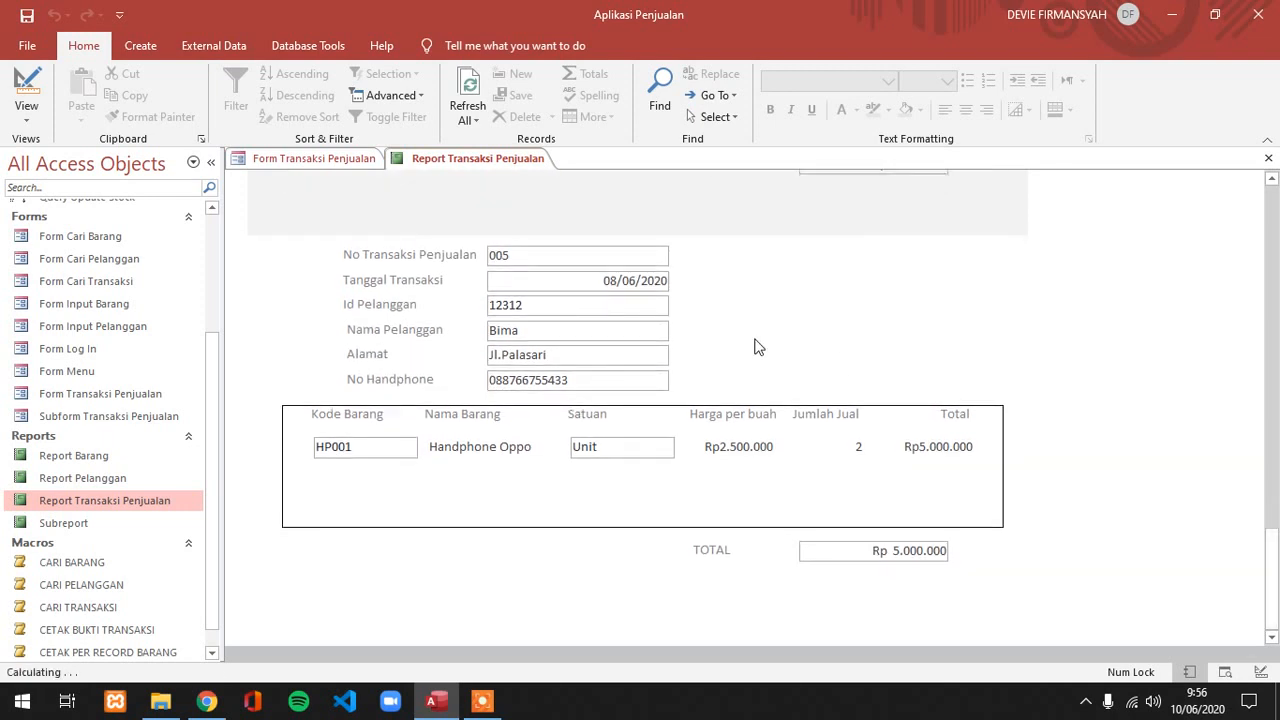
{"action": "right_click", "coordinate": [480, 163]}
{"action": "left_click", "coordinate": [493, 197]}
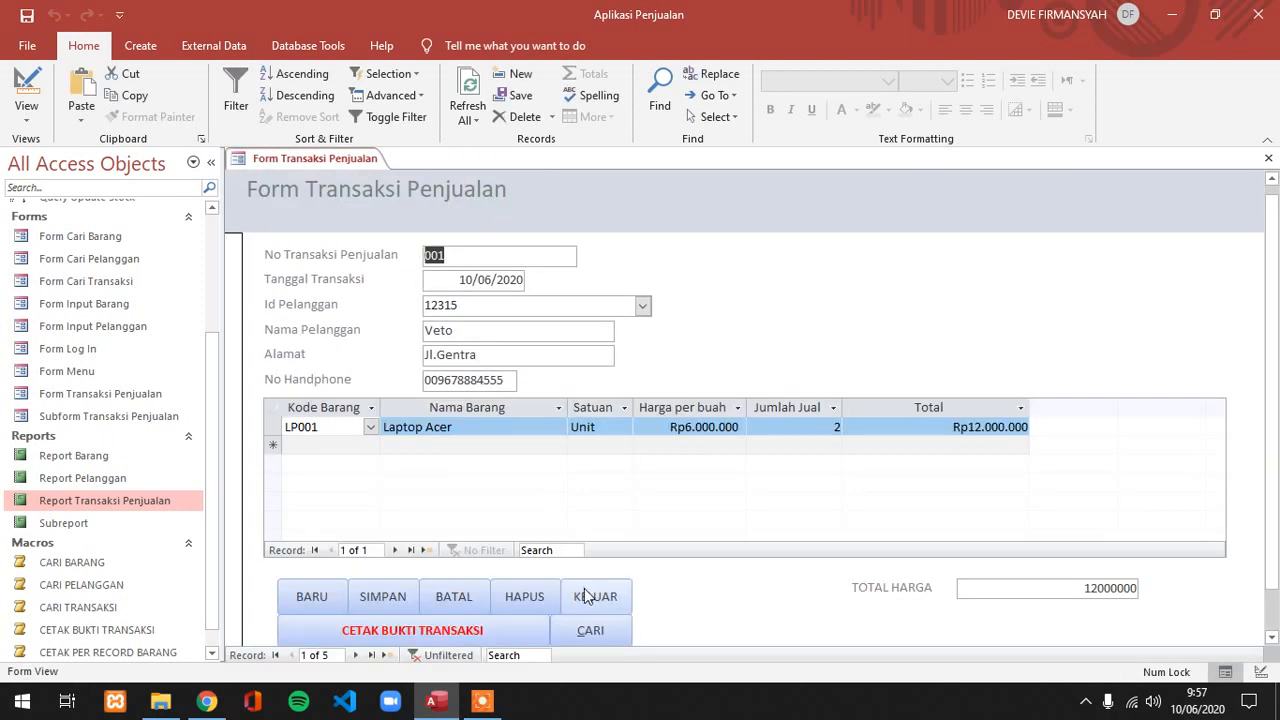
Search from the sales transaction form for the third transaction listed under No Transaksi.
{"action": "left_click", "coordinate": [590, 632]}
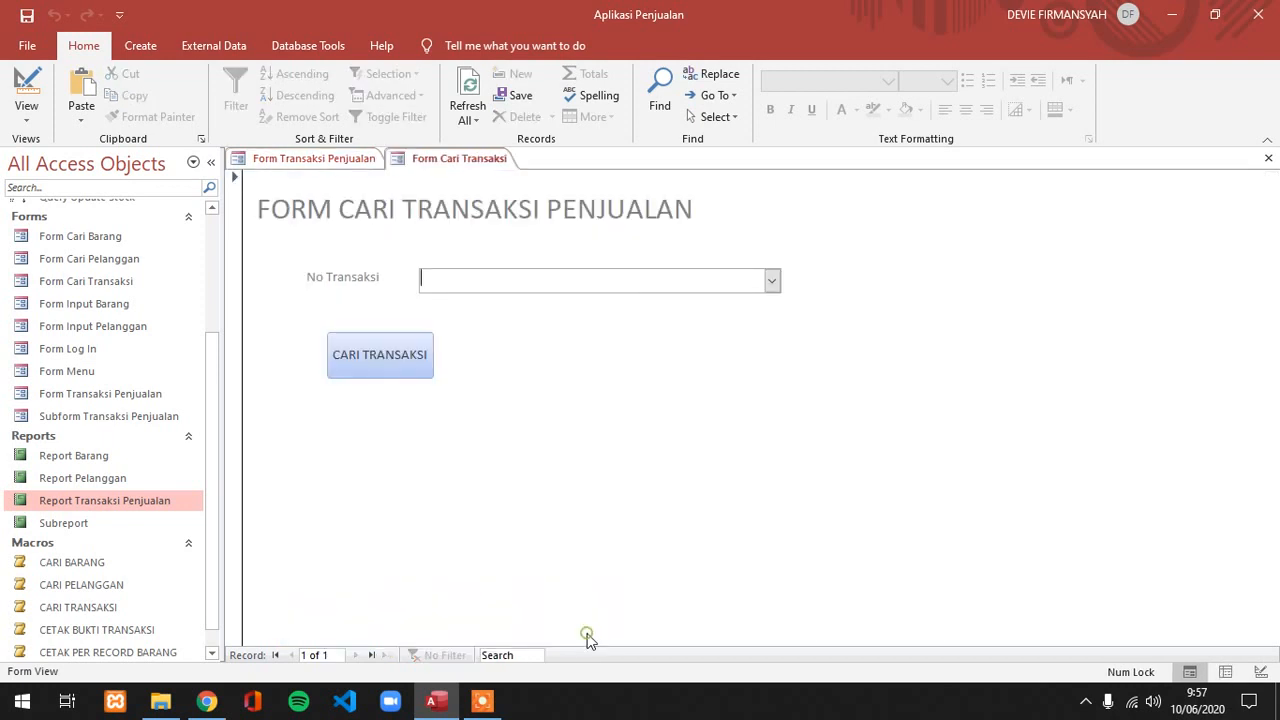
{"action": "left_click", "coordinate": [772, 283]}
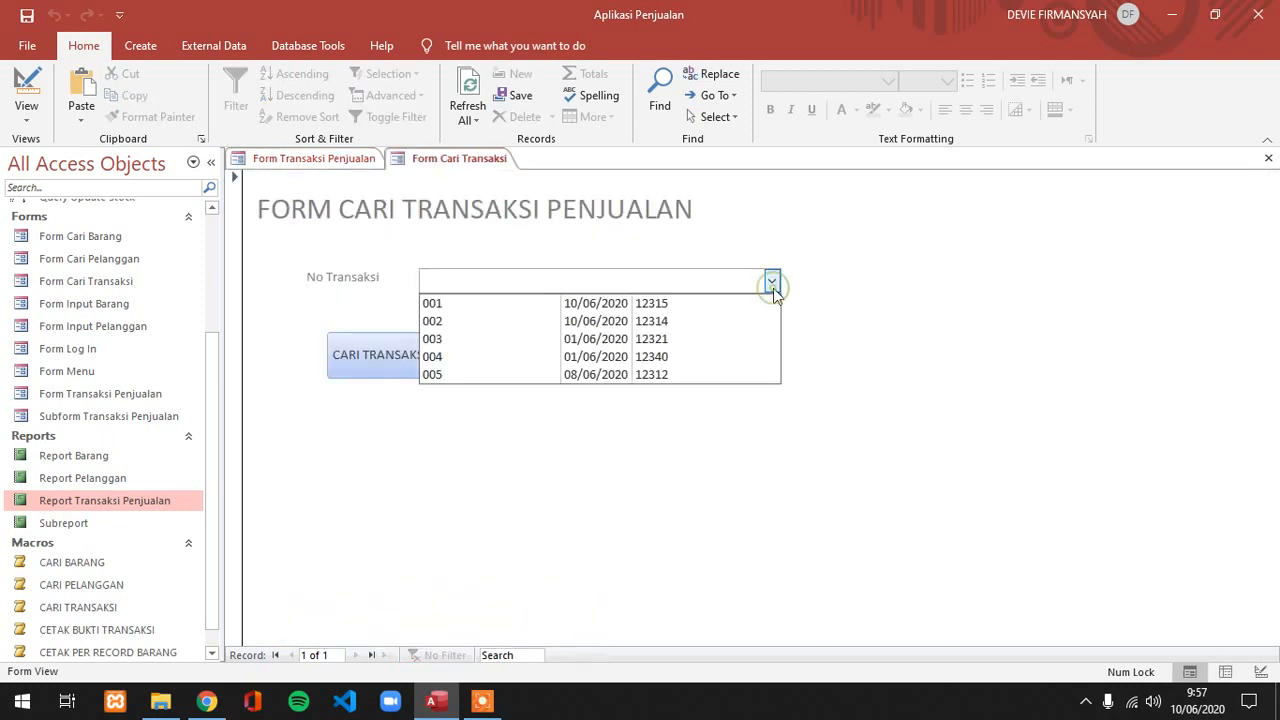
{"action": "left_click", "coordinate": [645, 340]}
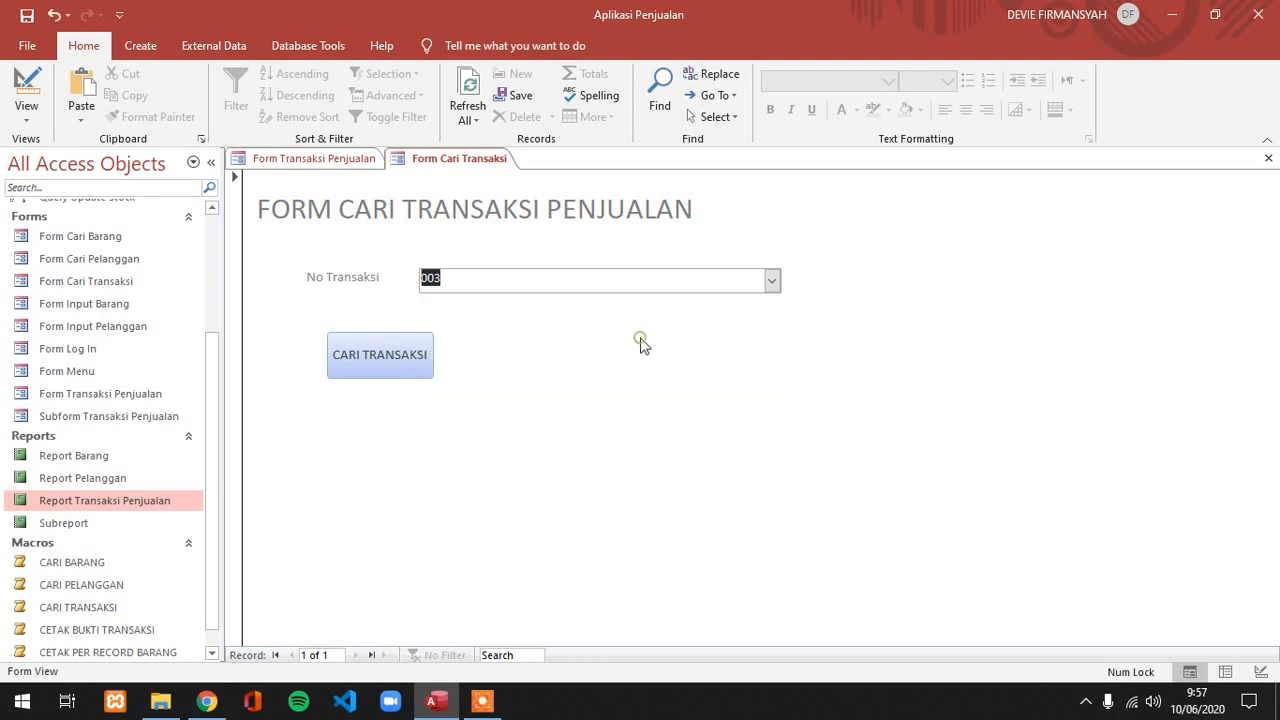
{"action": "left_click", "coordinate": [345, 366]}
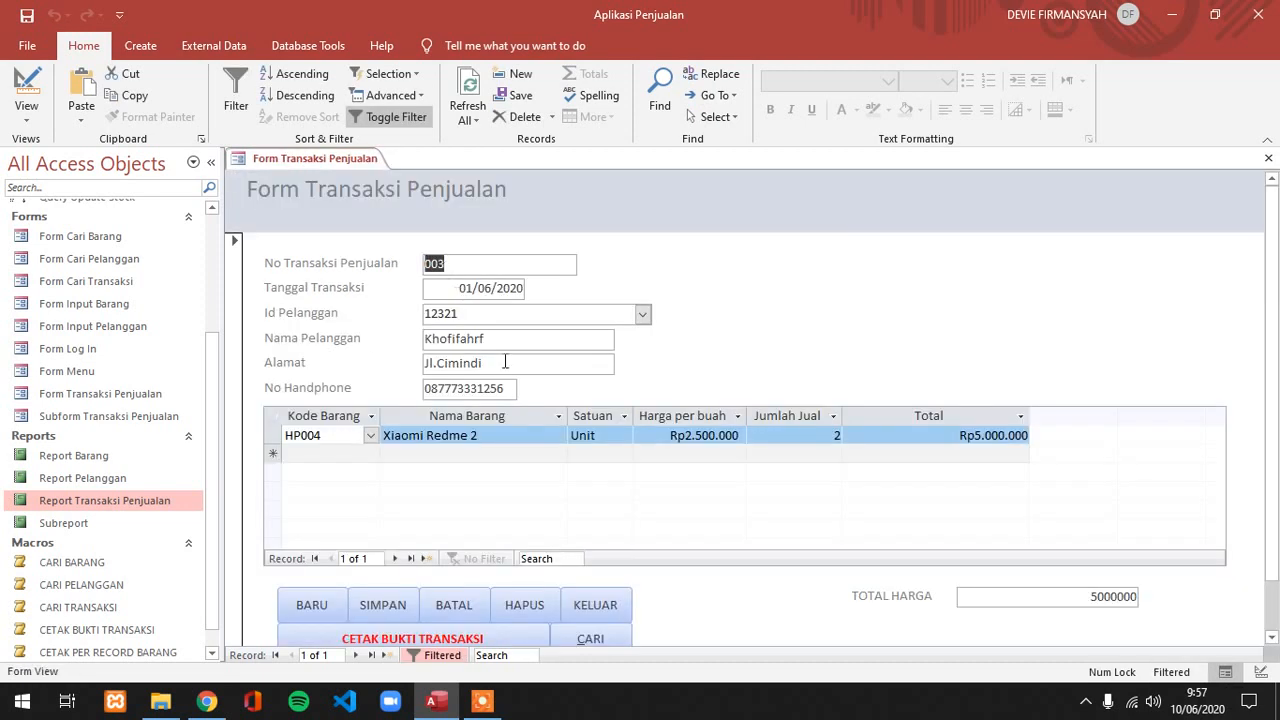
Generate the Bukti Transaksi report for the found transaction, examine it, and close it.
{"action": "scroll", "coordinate": [400, 490], "scroll_direction": "down", "scroll_amount": 1}
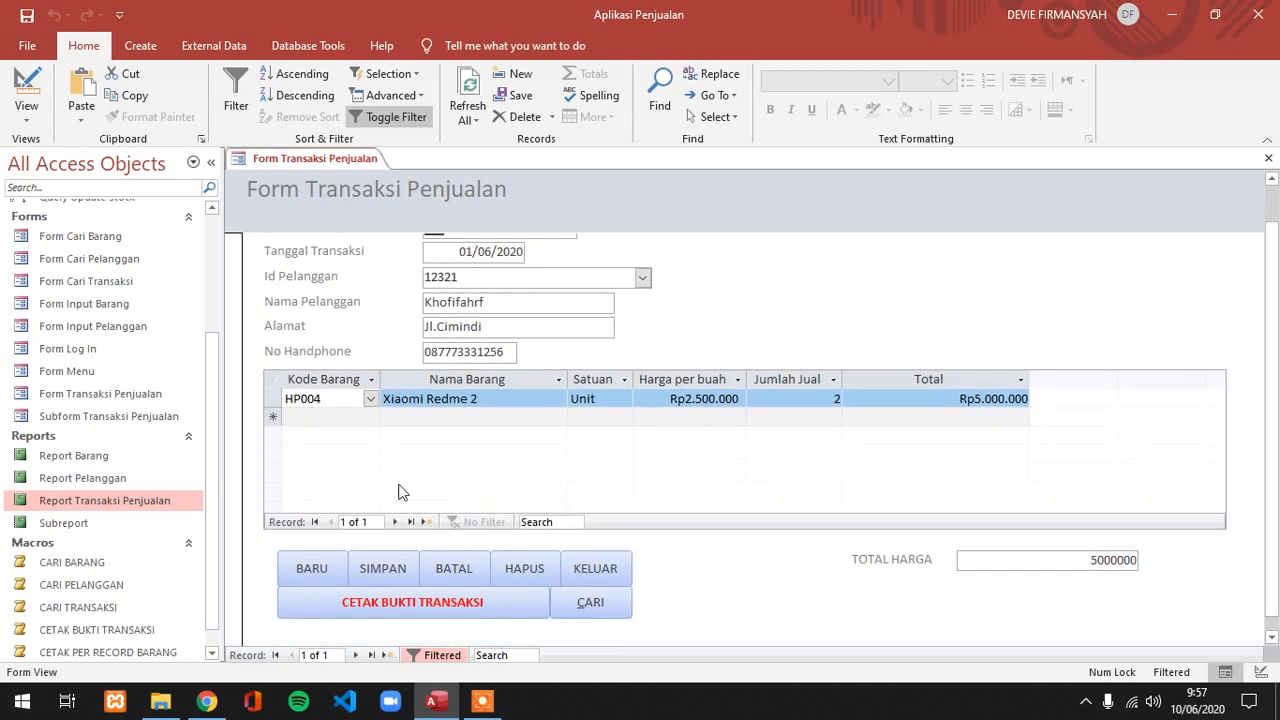
{"action": "left_click", "coordinate": [386, 609]}
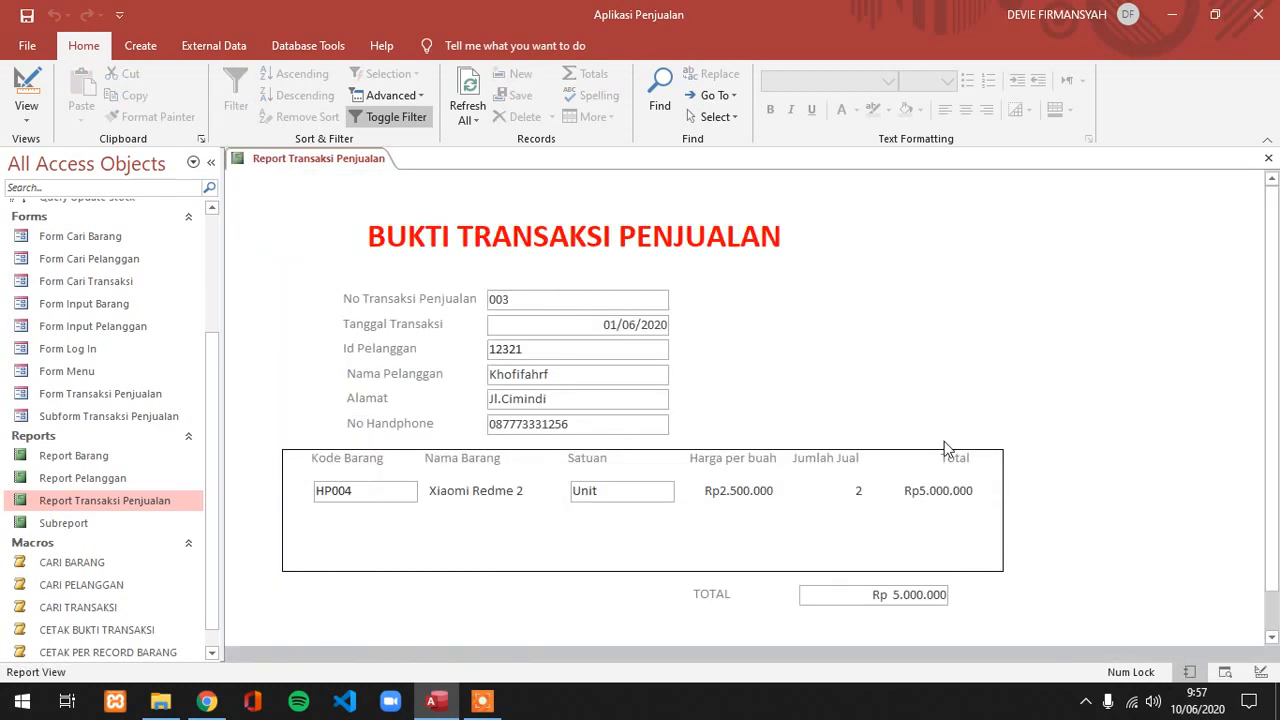
{"action": "mouse_move", "coordinate": [1275, 404]}
{"action": "left_mouse_down"}
{"action": "mouse_move", "coordinate": [1276, 436]}
{"action": "mouse_move", "coordinate": [1278, 403]}
{"action": "left_mouse_up"}
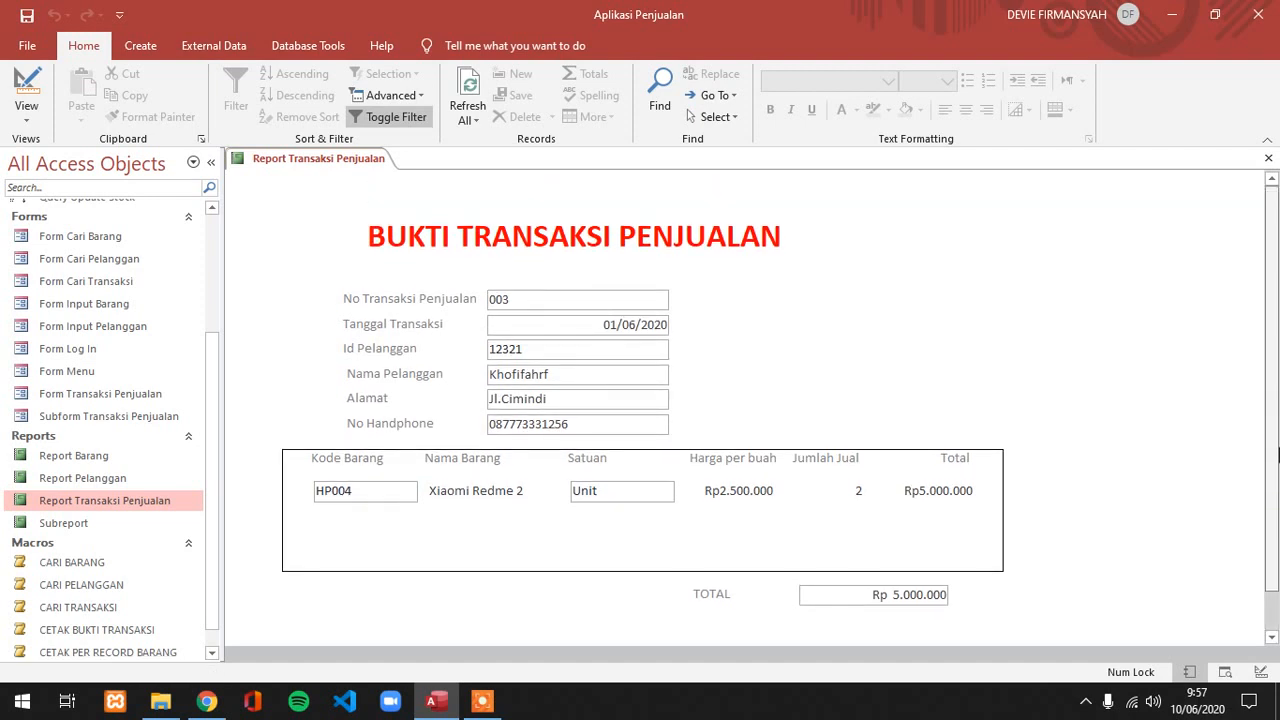
{"action": "left_click_drag", "start_coordinate": [1277, 450], "coordinate": [1277, 350]}
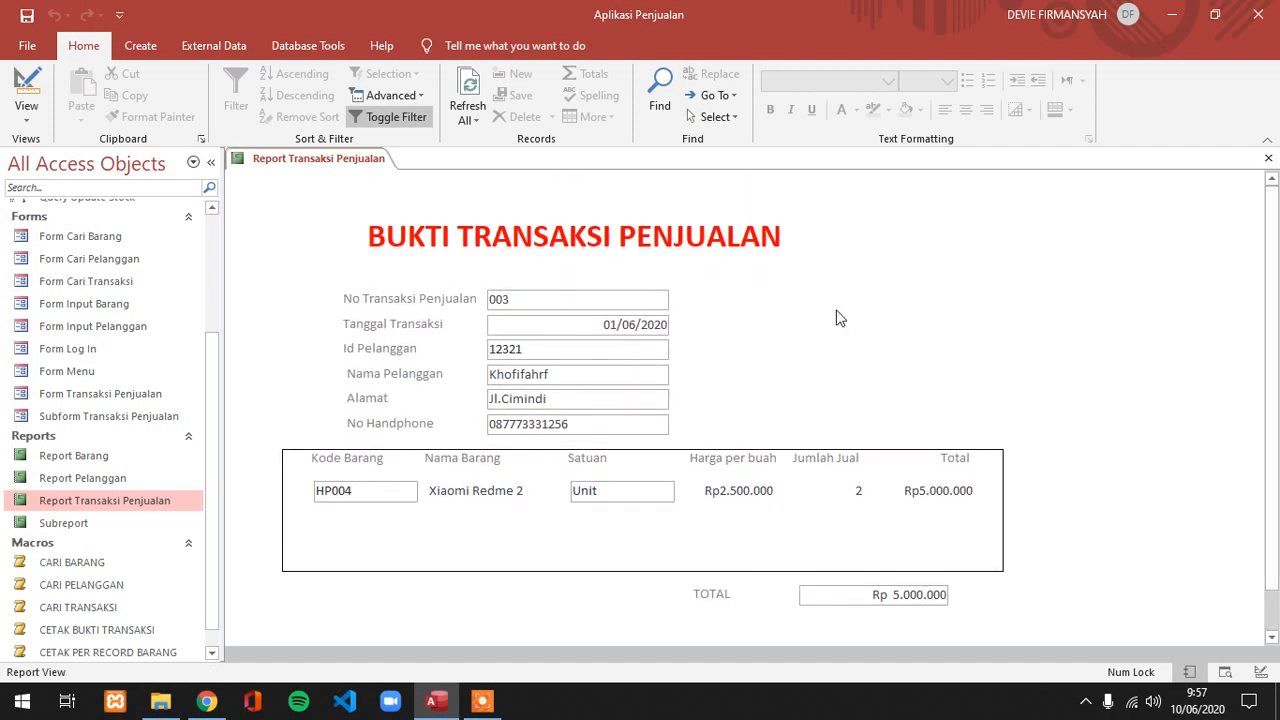
{"action": "right_click", "coordinate": [348, 168]}
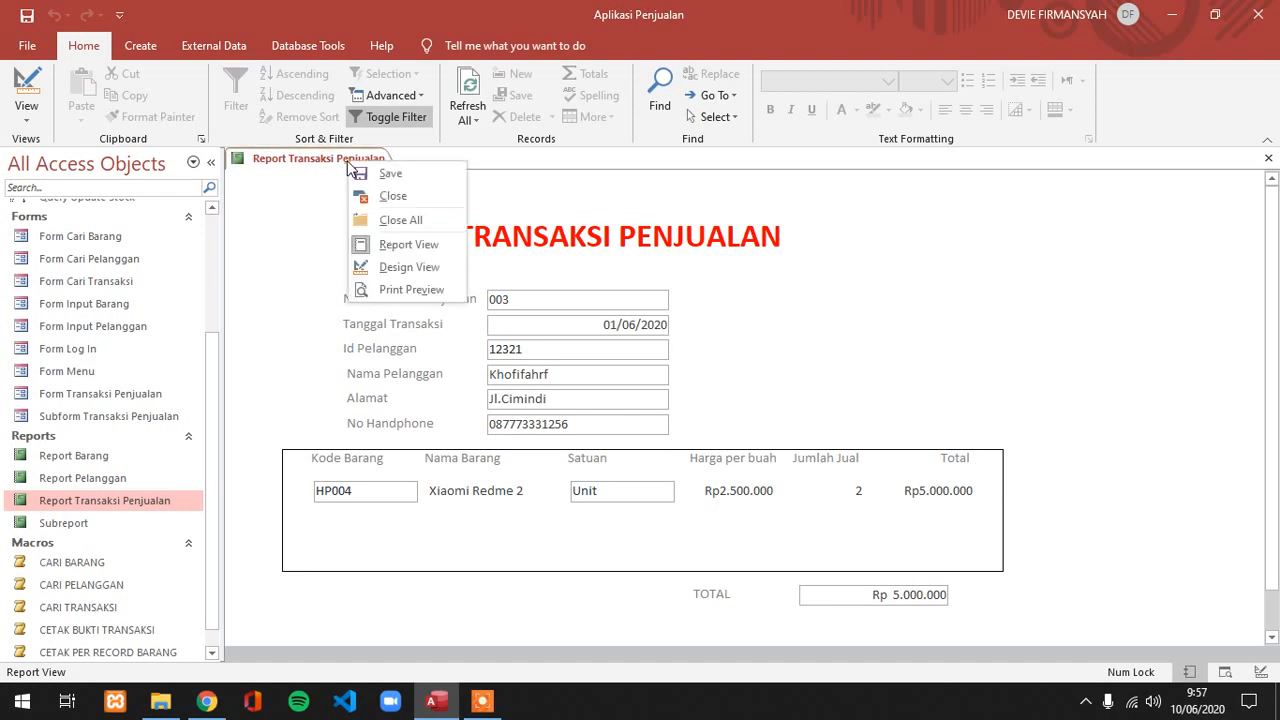
{"action": "left_click", "coordinate": [363, 196]}
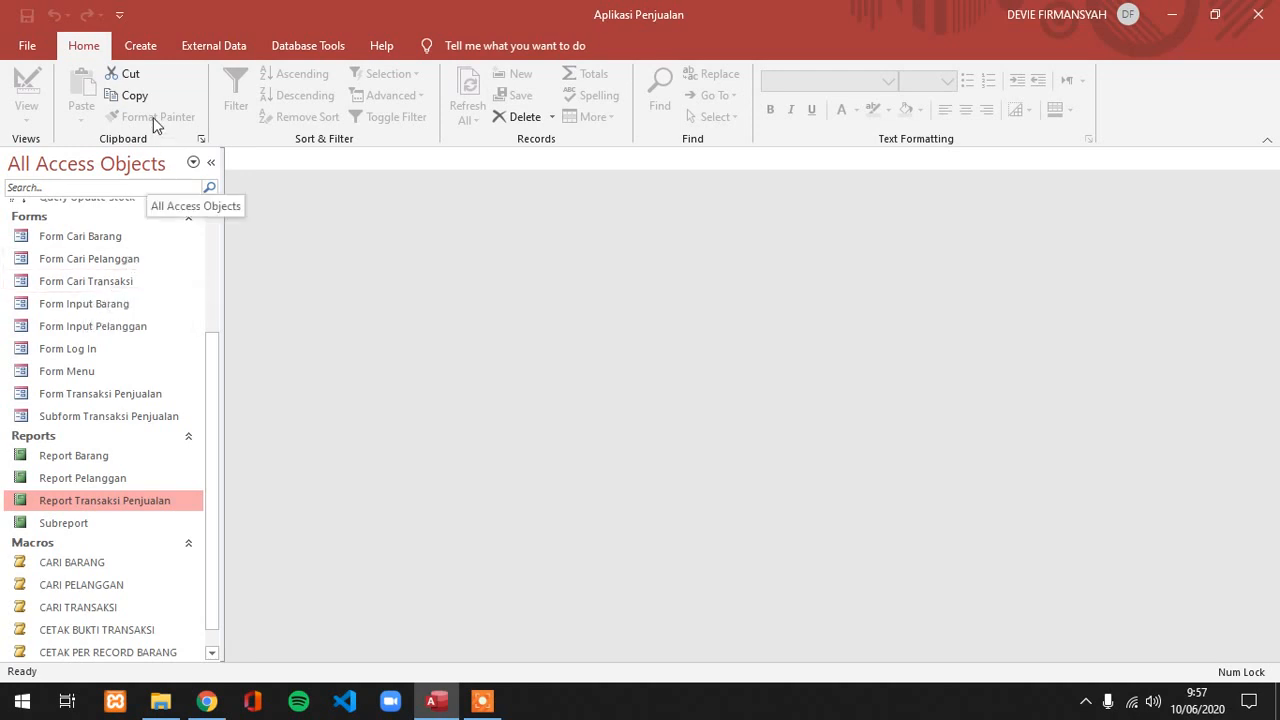
Create a new form in Design view and add a label reading "KRITERIA WAKTU PENCARIAN TRANSAKSI" near the top of the Detail section.
{"action": "left_click", "coordinate": [141, 47]}
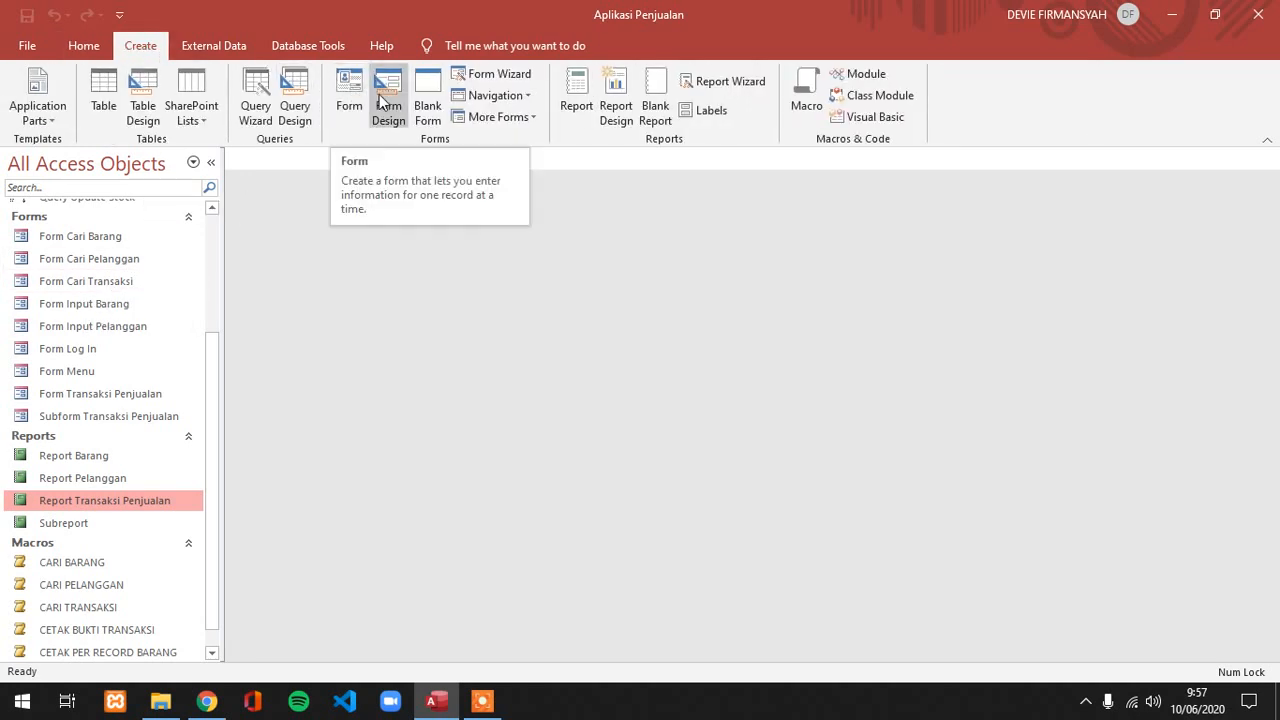
{"action": "left_click", "coordinate": [383, 100]}
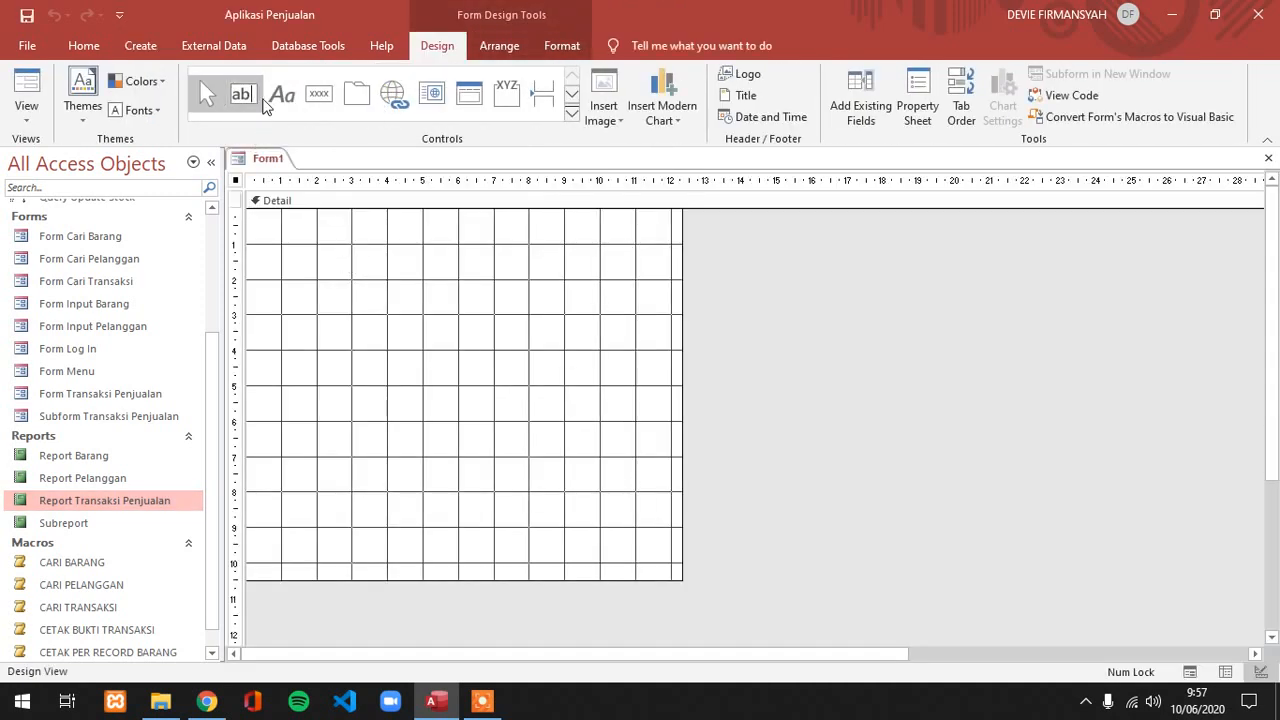
{"action": "left_click", "coordinate": [283, 95]}
{"action": "left_click", "coordinate": [333, 265]}
{"action": "type", "text": "KRITER"}
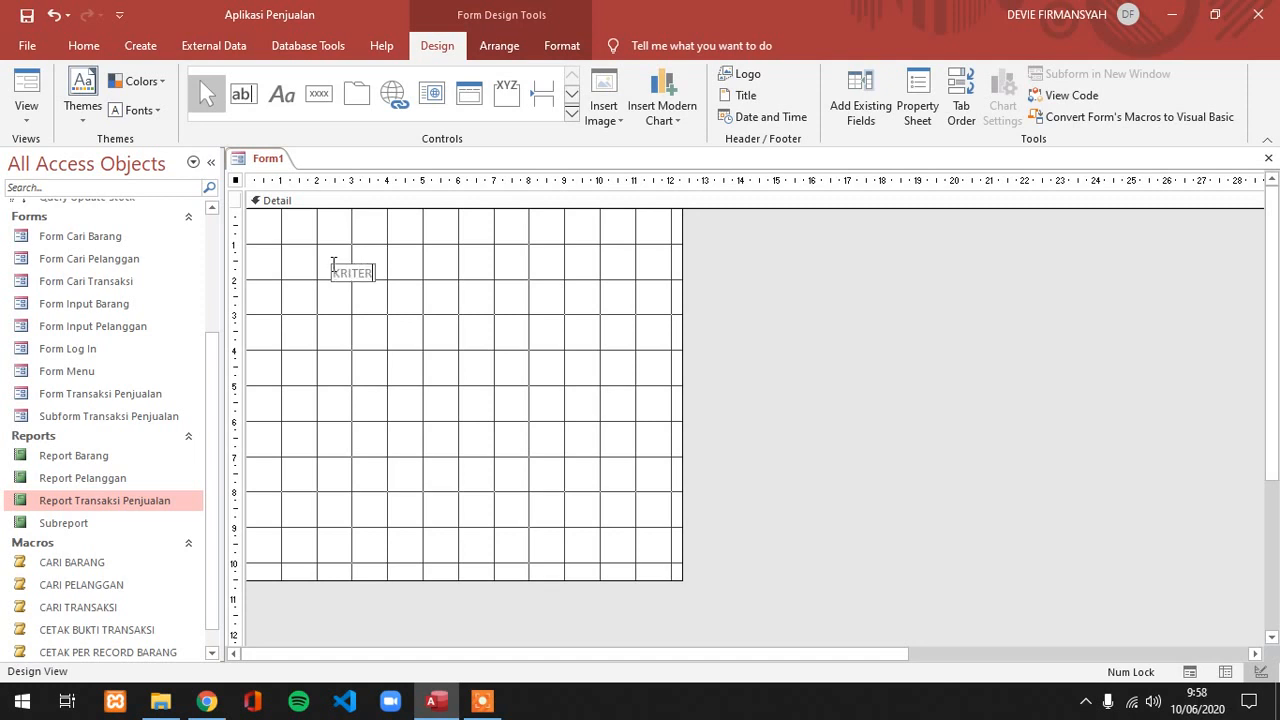
{"action": "type", "text": "IA WAKTU"}
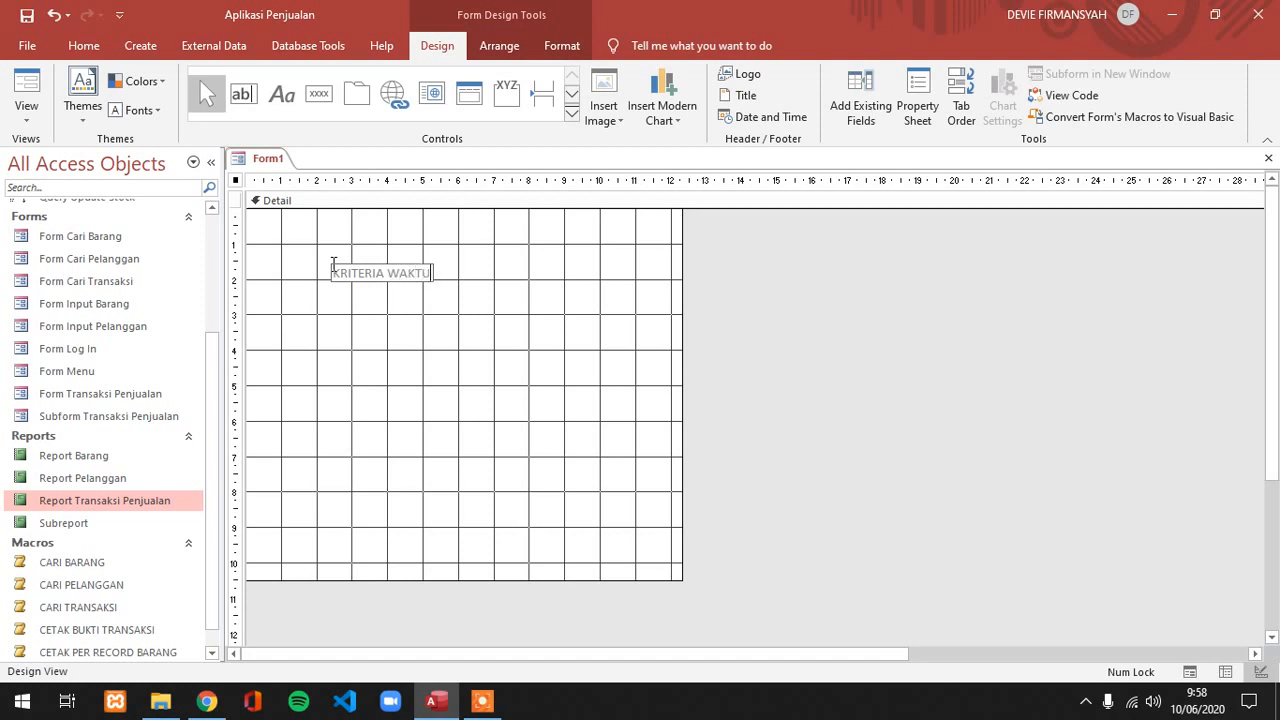
{"action": "type", "text": " PENCARIA"}
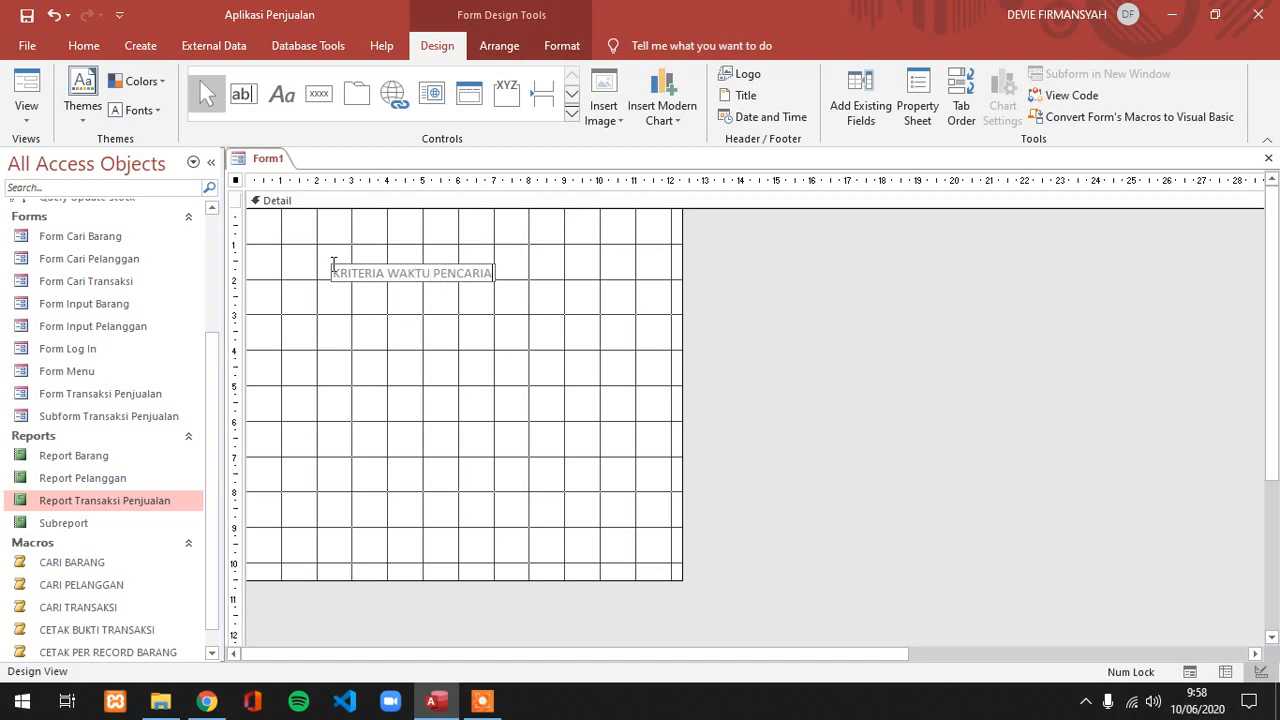
{"action": "type", "text": "N TRANSAK"}
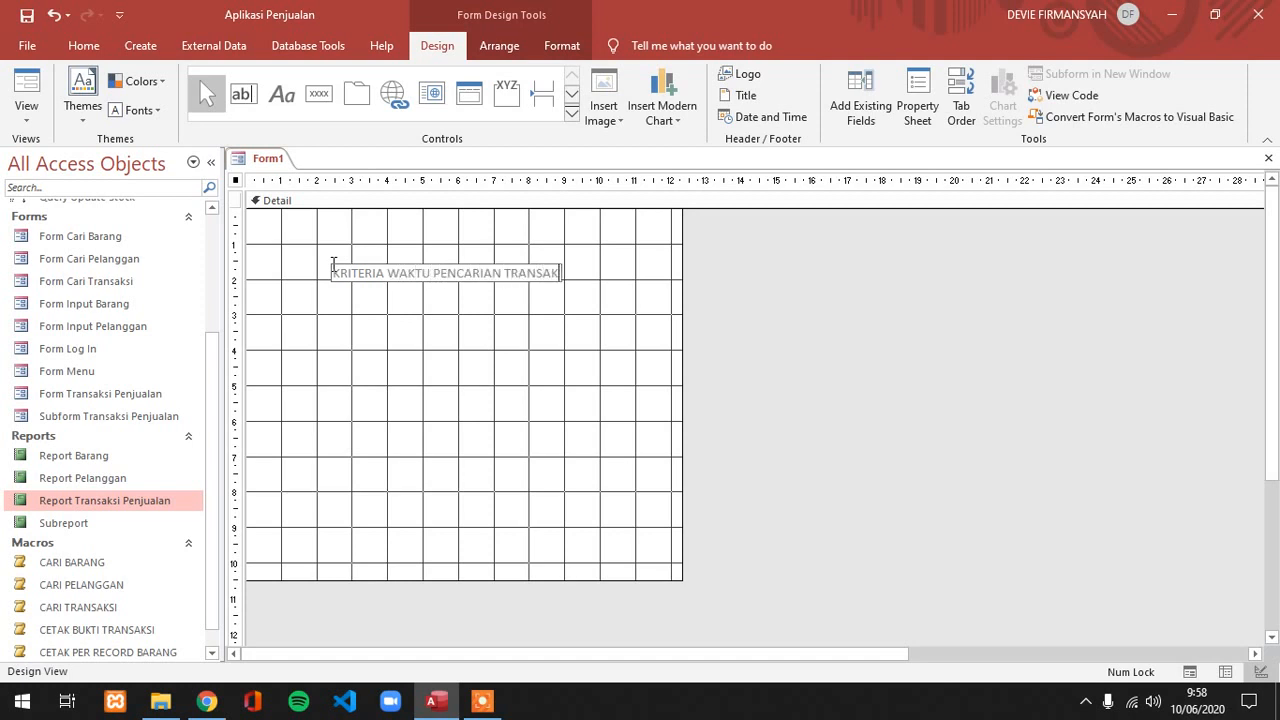
{"action": "type", "text": "SI"}
{"action": "left_click", "coordinate": [400, 307]}
Make the title label's text bold and set its font size to 18.
{"action": "left_click", "coordinate": [408, 277]}
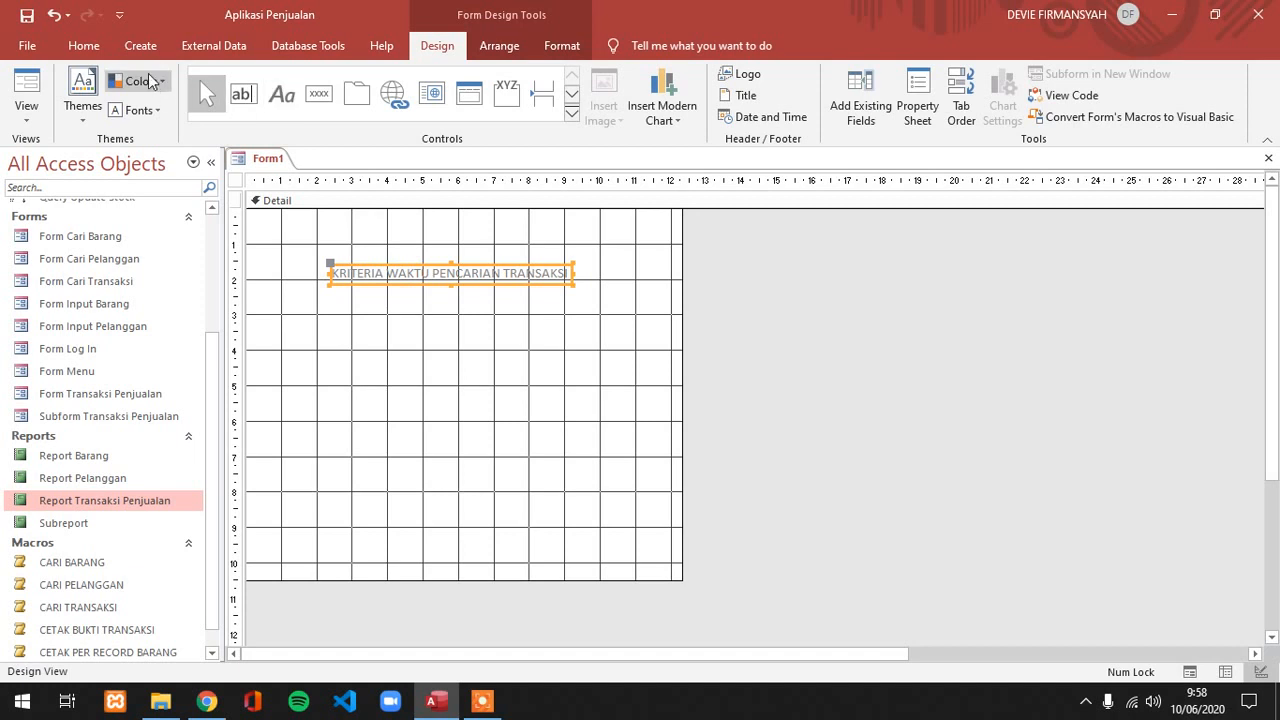
{"action": "left_click", "coordinate": [84, 46]}
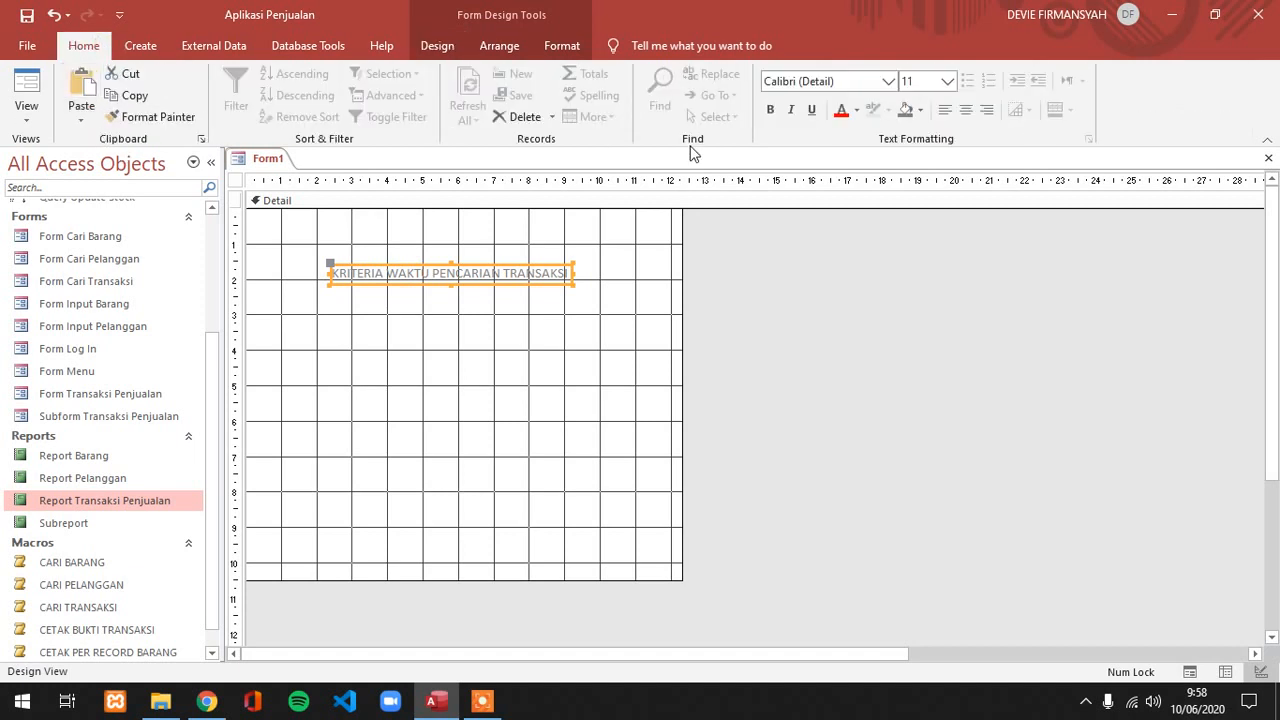
{"action": "left_click", "coordinate": [770, 109]}
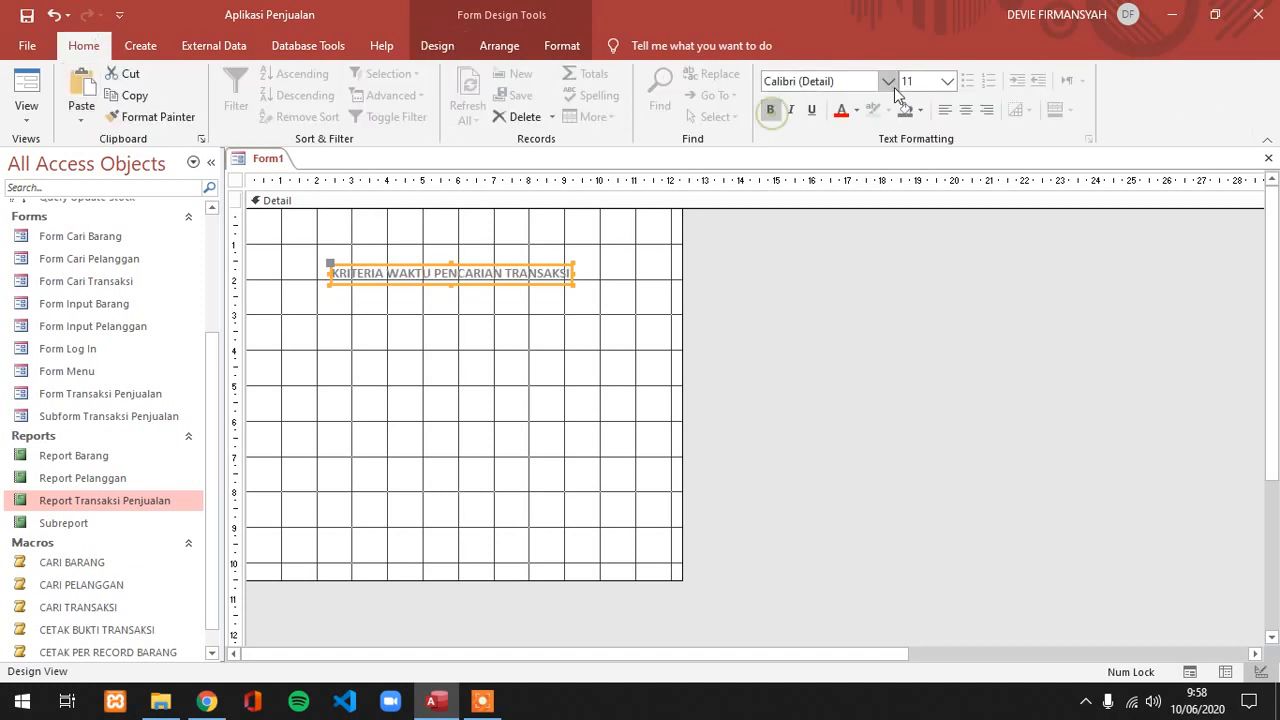
{"action": "left_click", "coordinate": [947, 81]}
{"action": "left_click", "coordinate": [937, 227]}
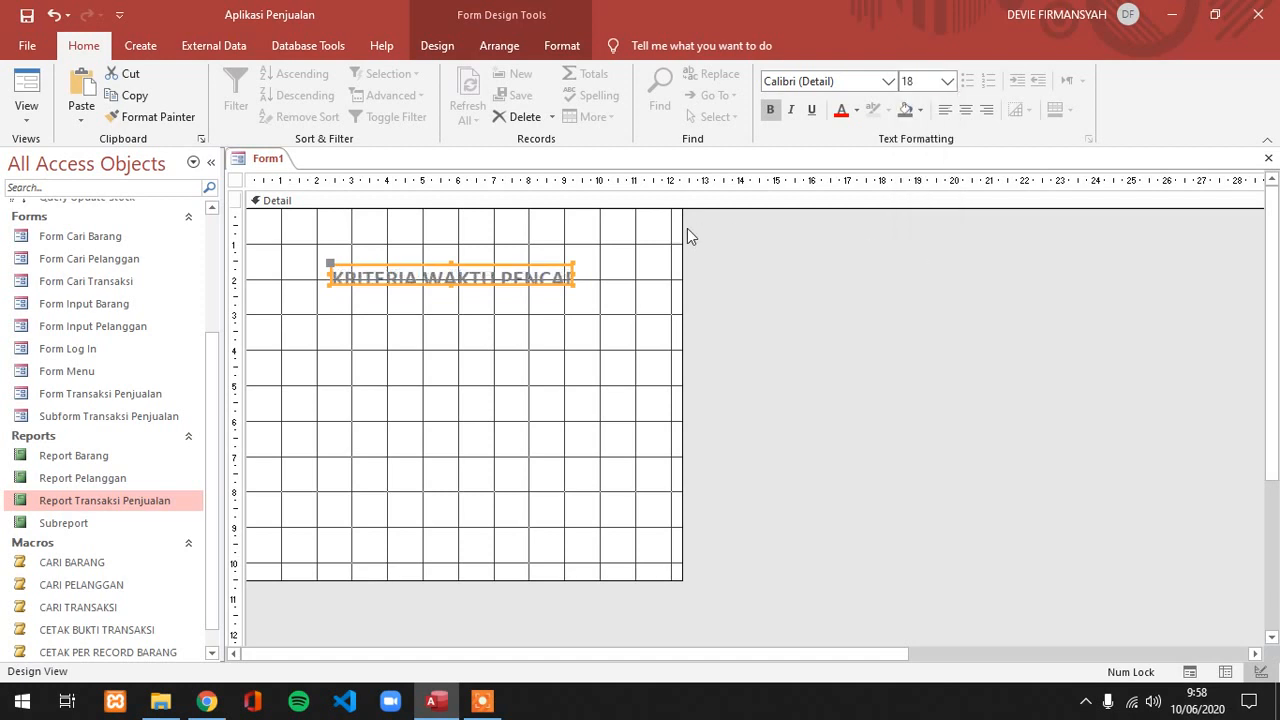
Fit the title label's box to its text and move it to about 1 cm from the form's left and top edges.
{"action": "double_click", "coordinate": [570, 265]}
{"action": "left_click", "coordinate": [563, 362]}
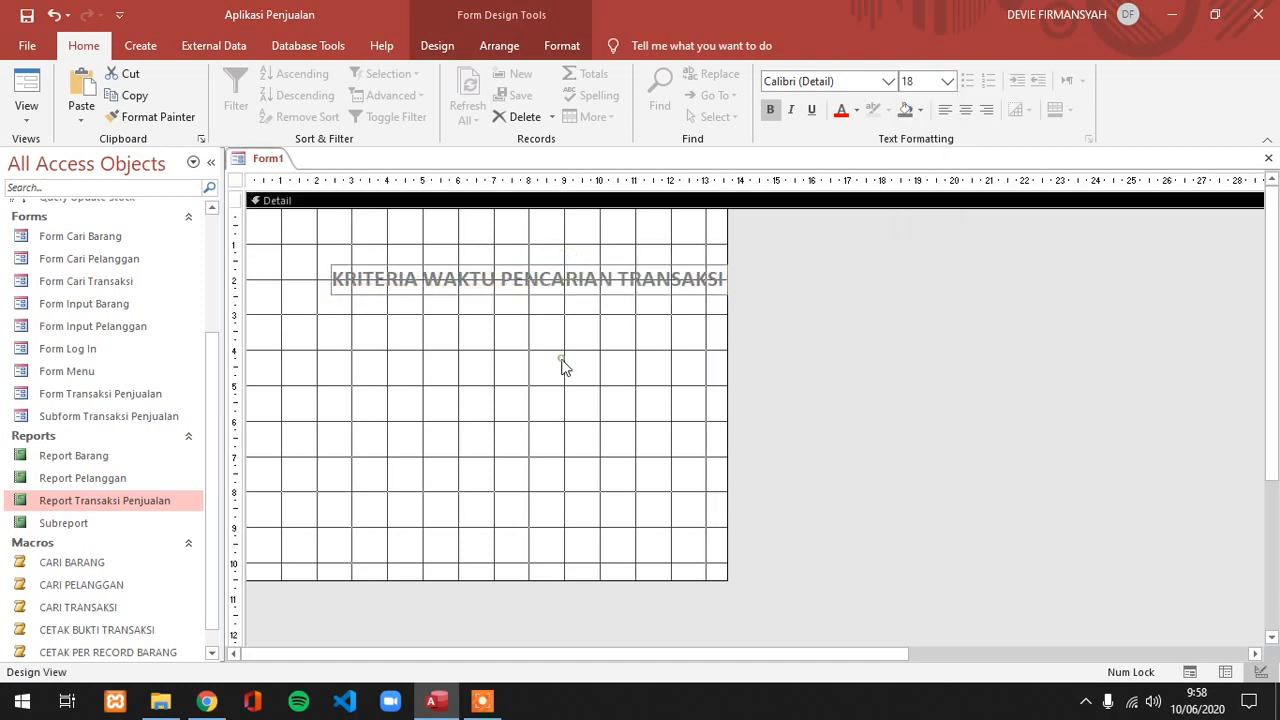
{"action": "left_click_drag", "start_coordinate": [552, 284], "coordinate": [509, 267]}
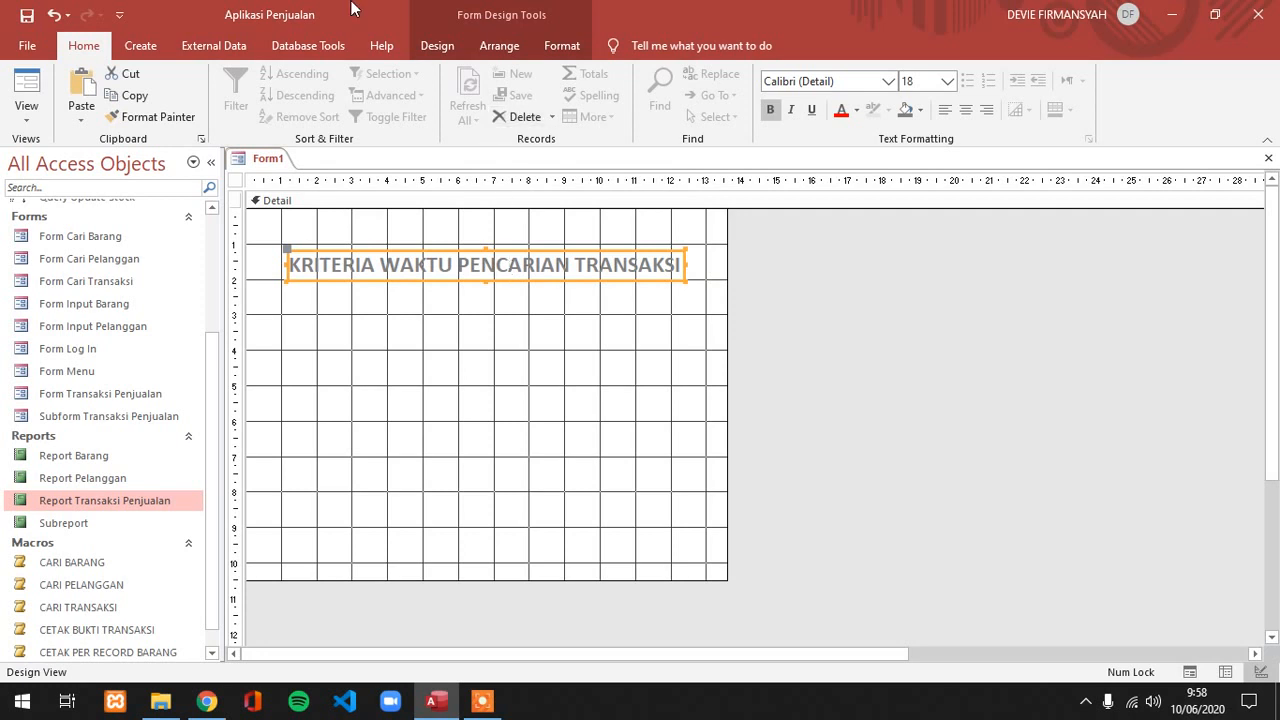
Add an unbound text box below the title and shift it with its label right, to about 3.8 cm from the form's left edge.
{"action": "left_click", "coordinate": [433, 45]}
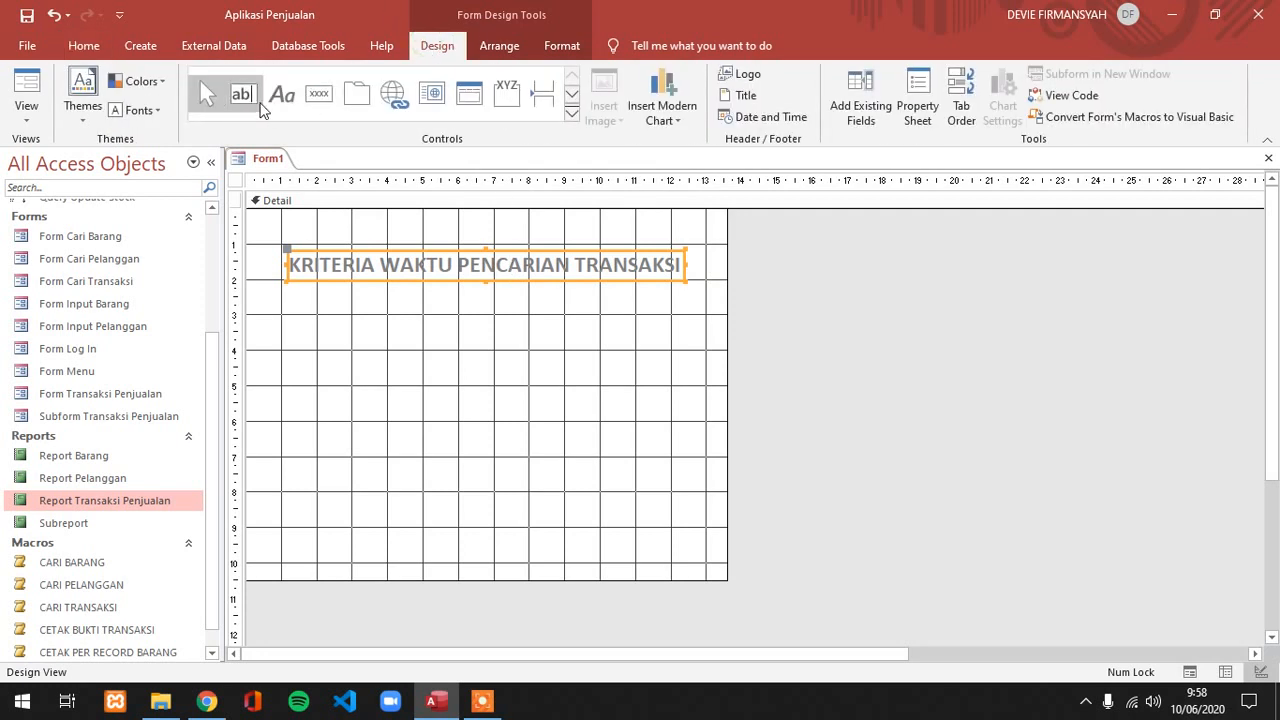
{"action": "left_click", "coordinate": [255, 103]}
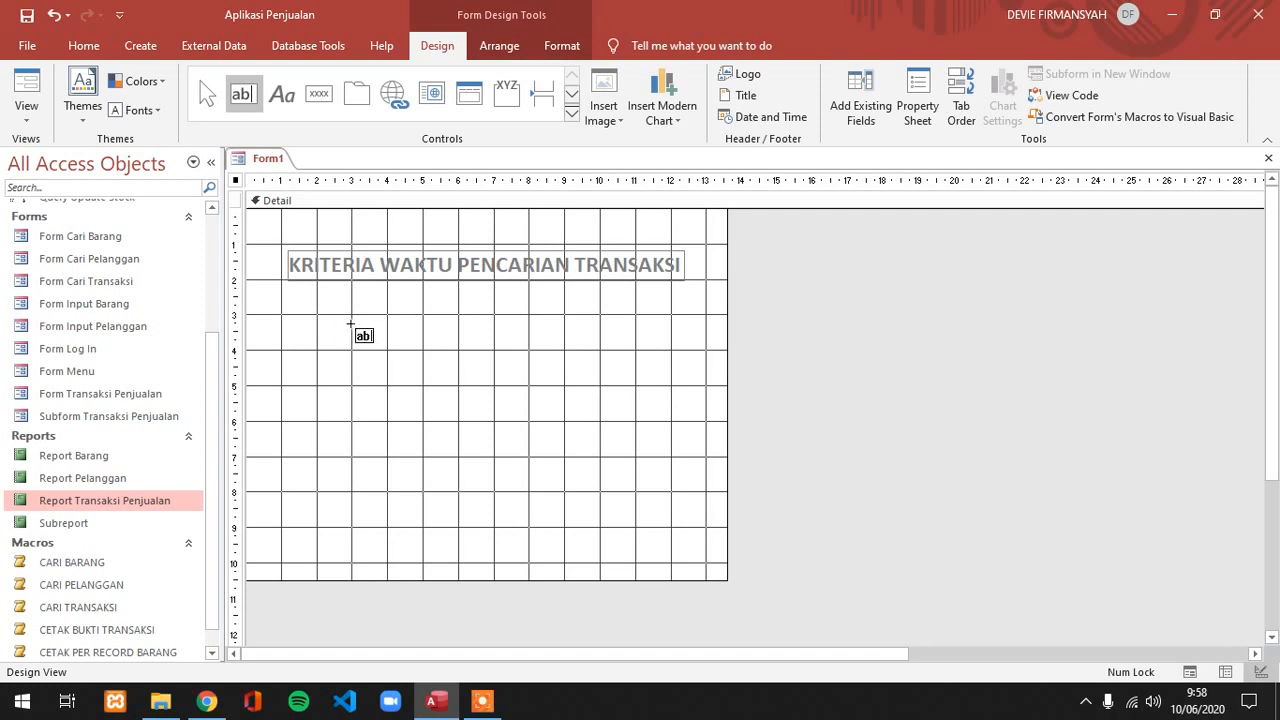
{"action": "left_click", "coordinate": [350, 323]}
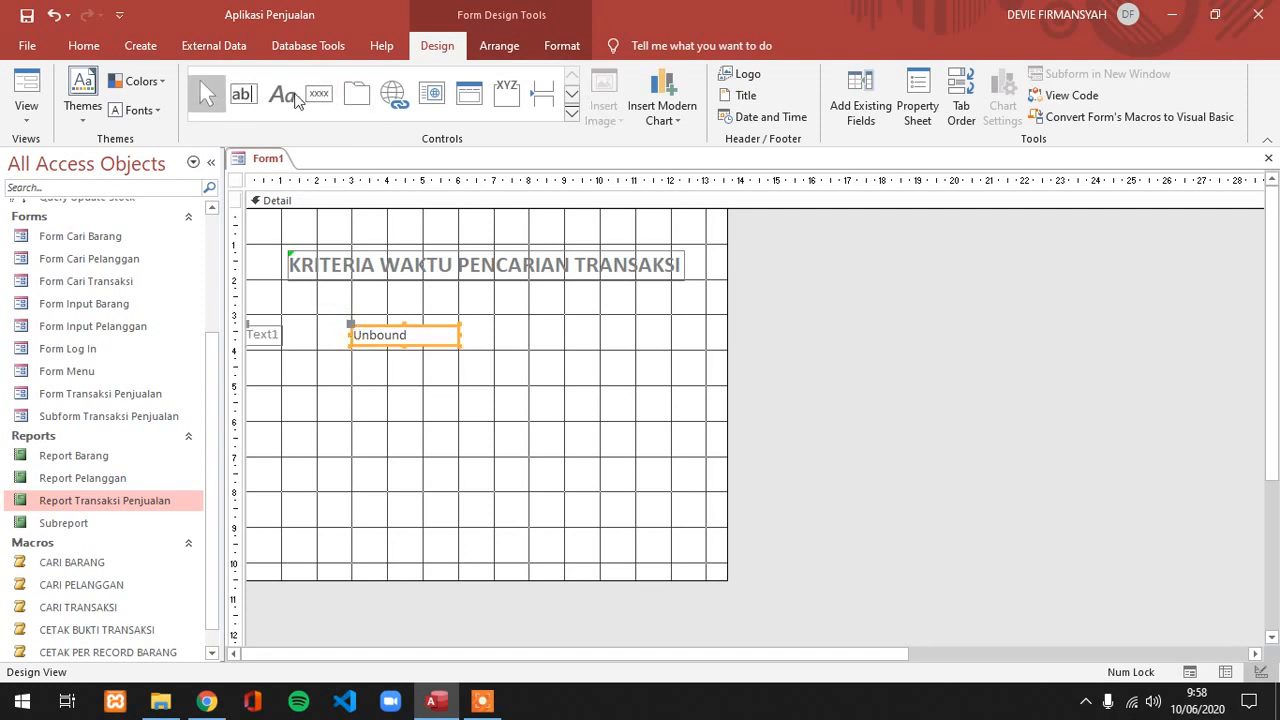
{"action": "left_click", "coordinate": [417, 393]}
{"action": "left_click_drag", "start_coordinate": [420, 340], "coordinate": [449, 343]}
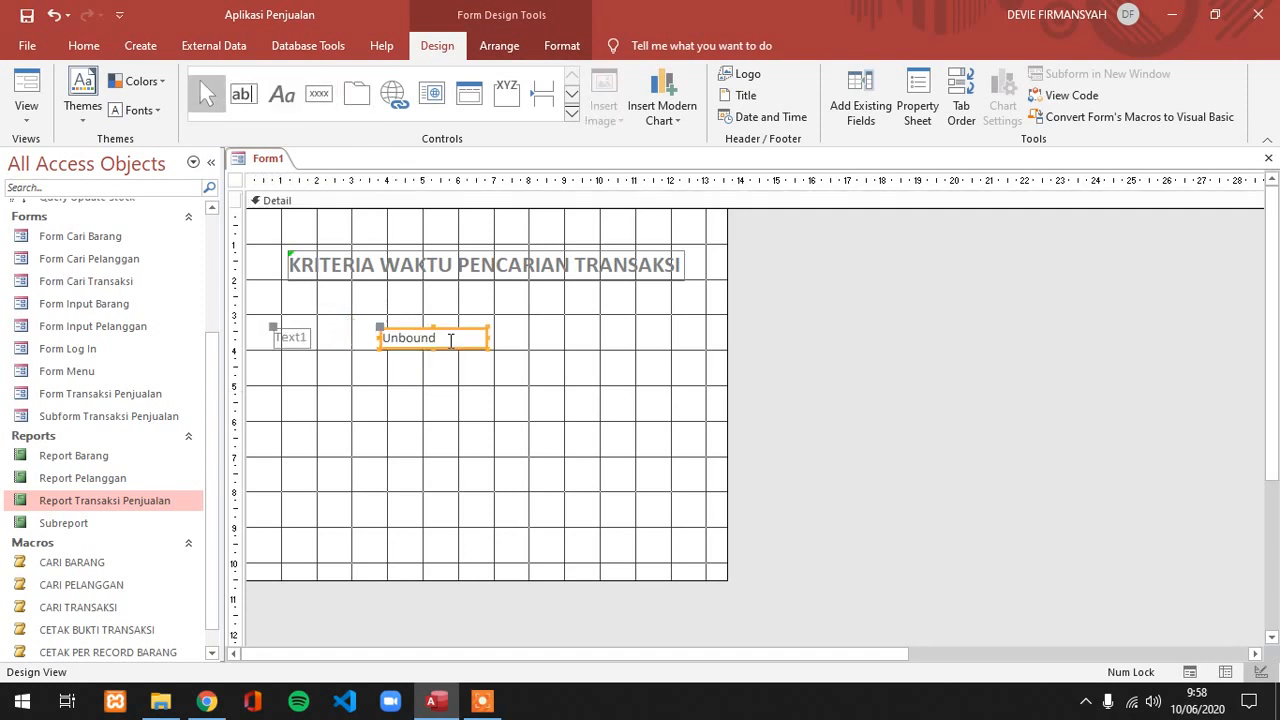
Widen the attached label until it meets the text box, and widen the text box to about 5 cm.
{"action": "left_click", "coordinate": [308, 337]}
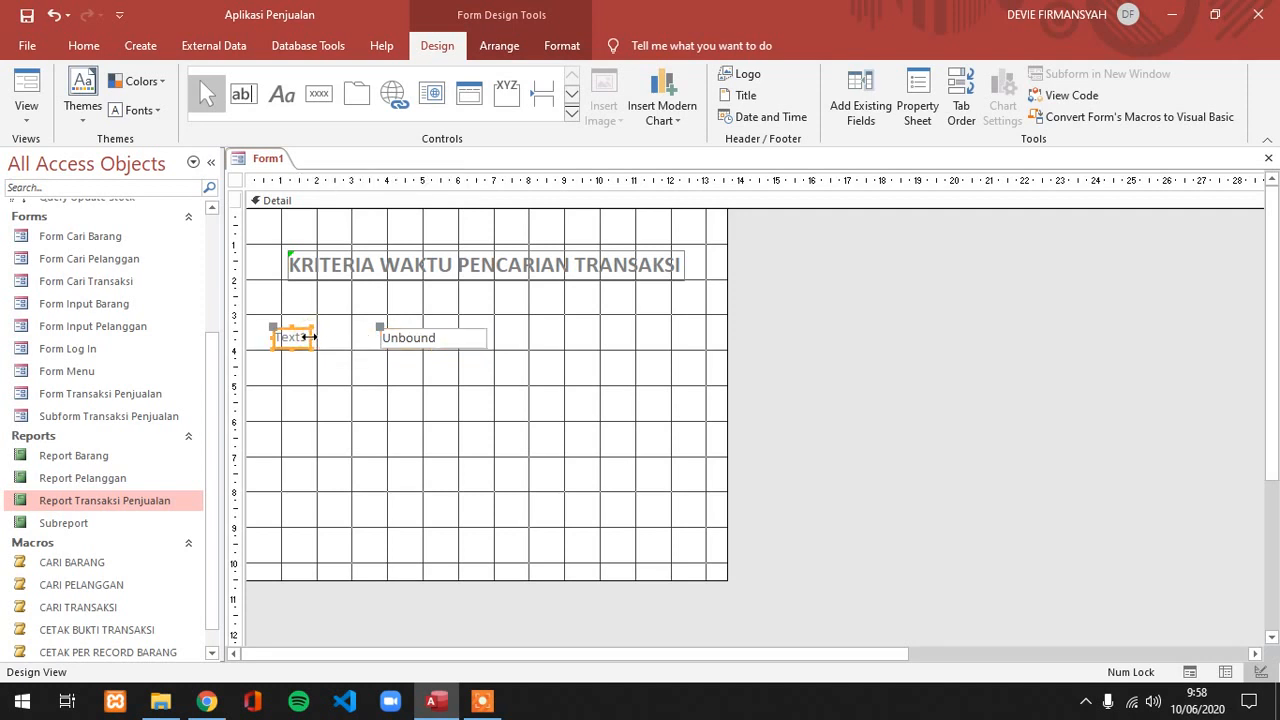
{"action": "left_click_drag", "start_coordinate": [311, 338], "coordinate": [378, 338]}
{"action": "left_click", "coordinate": [420, 342]}
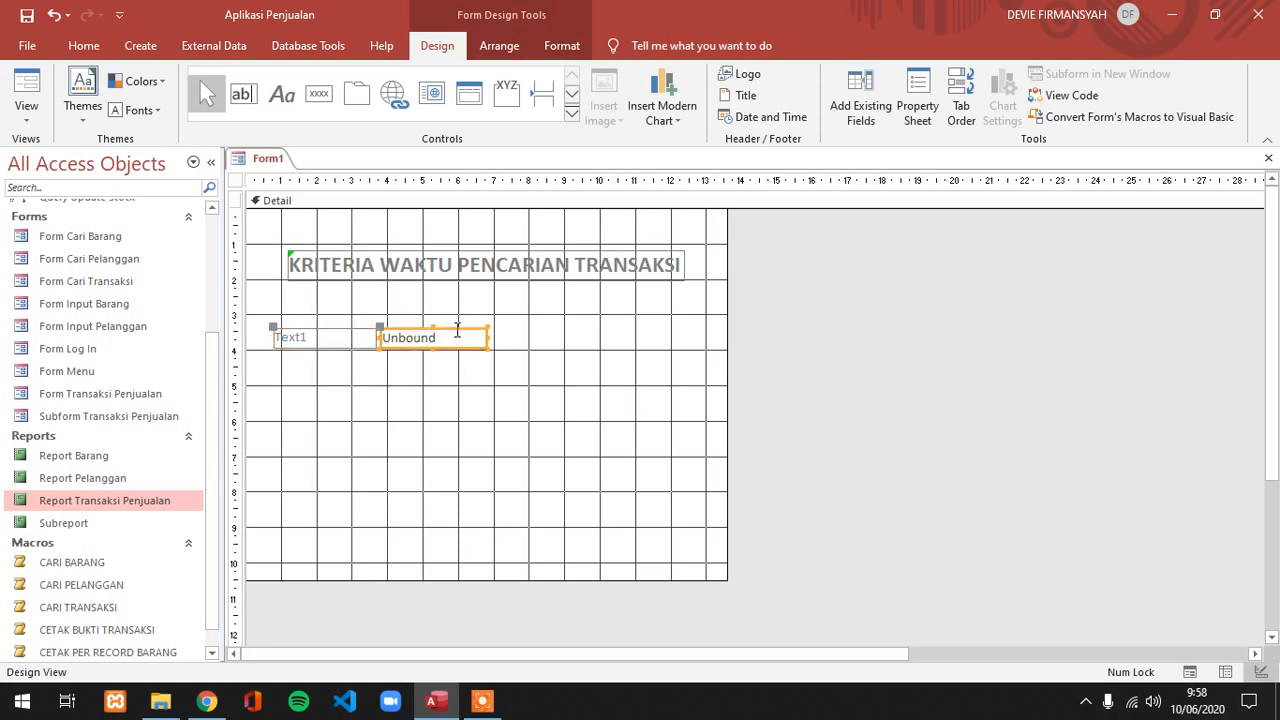
{"action": "left_click_drag", "start_coordinate": [486, 336], "coordinate": [555, 337]}
Change the caption of the text box's attached label to Tanggal Awal.
{"action": "left_click", "coordinate": [322, 340]}
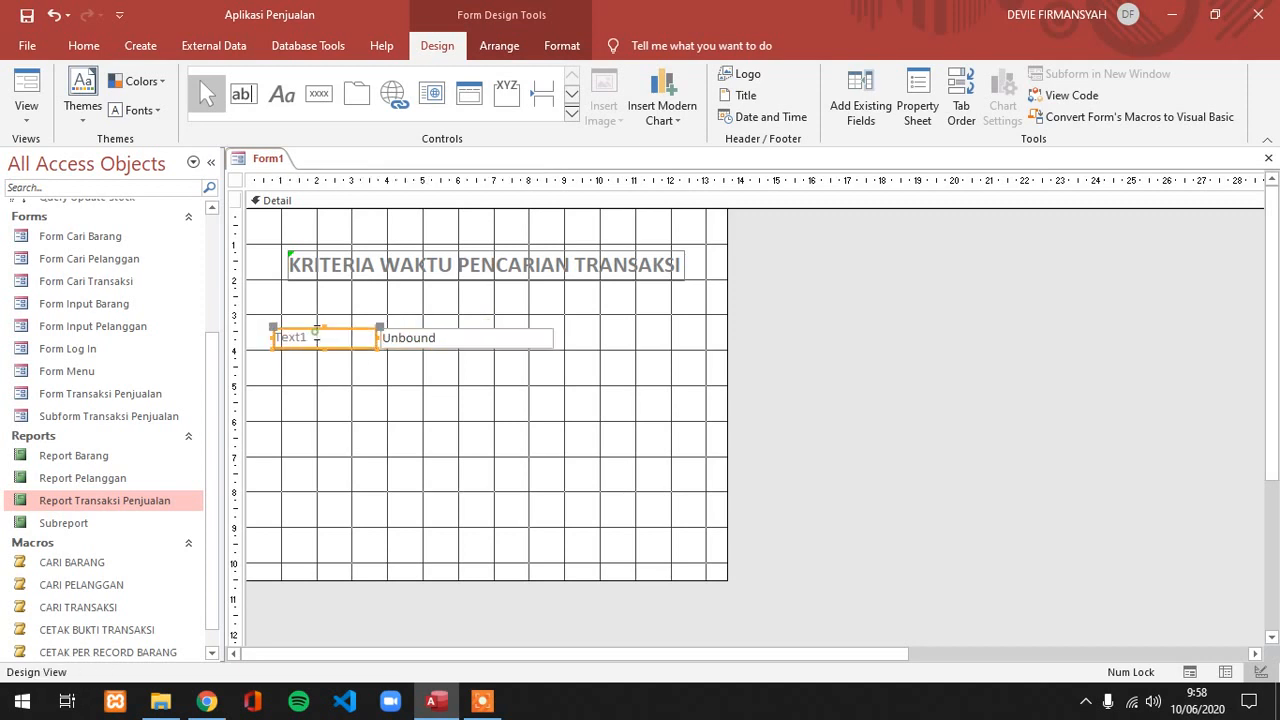
{"action": "double_click", "coordinate": [316, 336]}
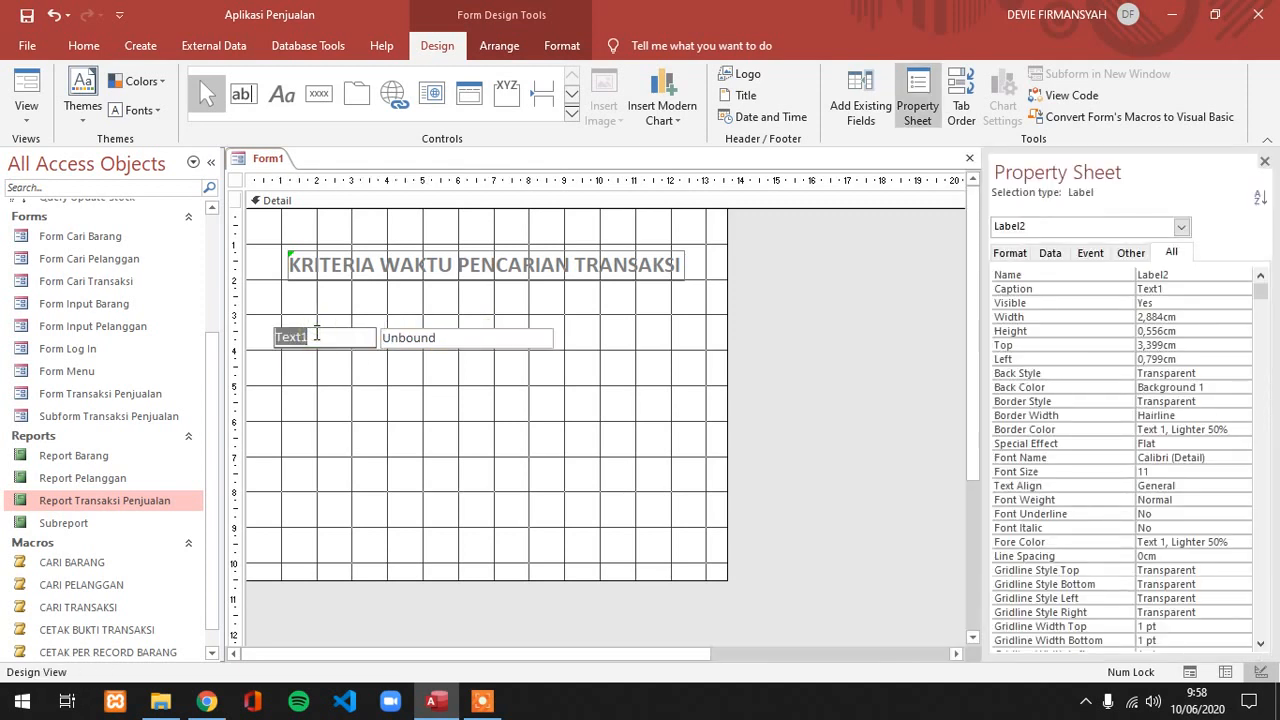
{"action": "type", "text": "Tanggal Awa"}
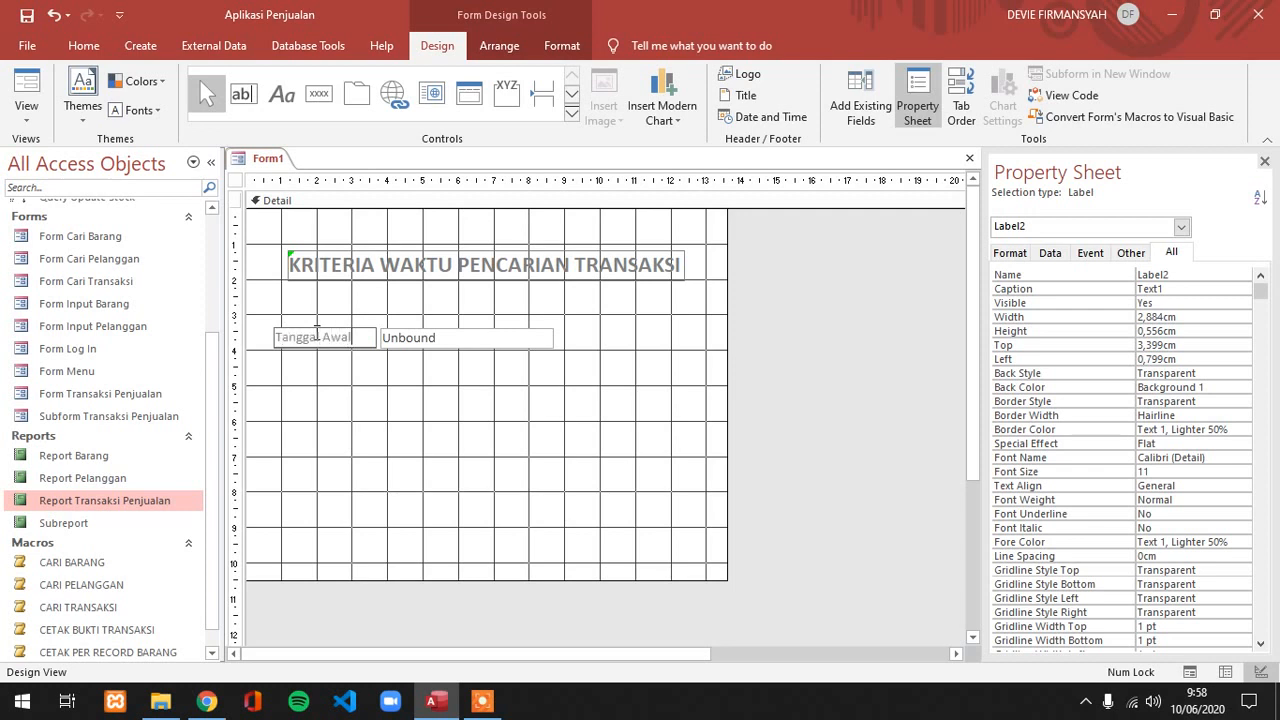
{"action": "type", "text": "l"}
Set the display format of the Tanggal Awal text box to Medium Date.
{"action": "left_click", "coordinate": [452, 340]}
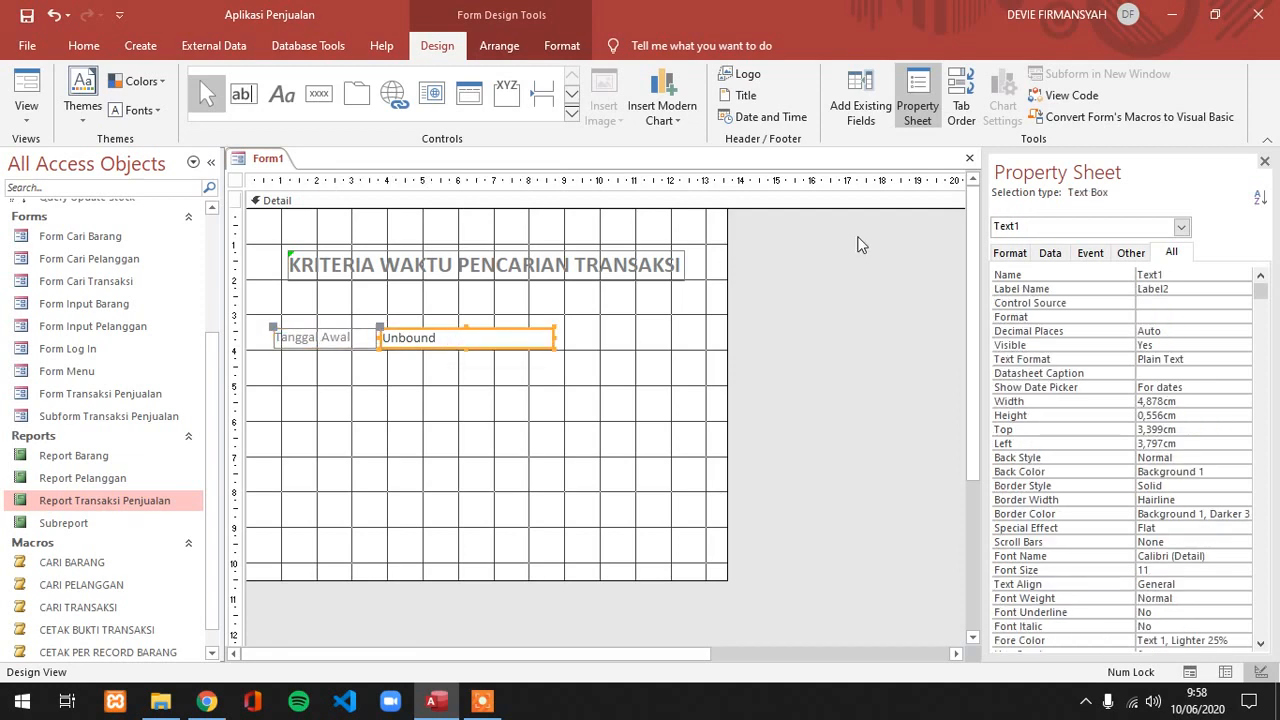
{"action": "left_click", "coordinate": [1009, 252]}
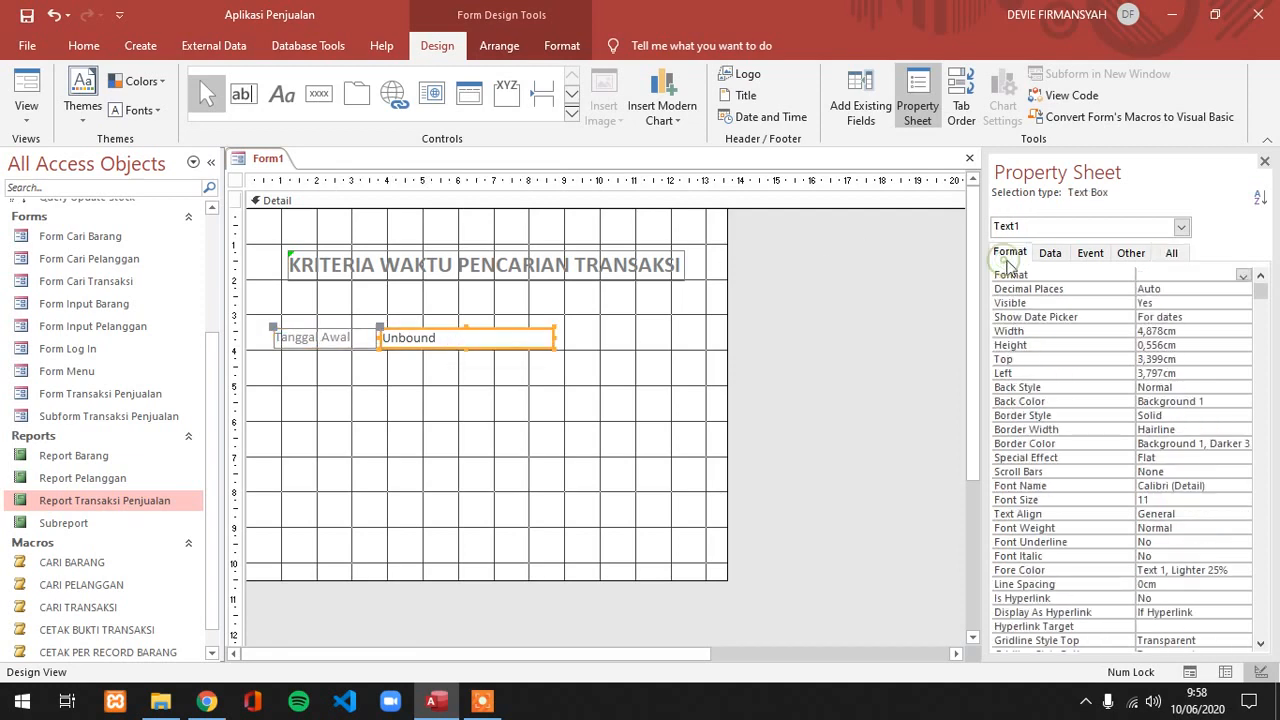
{"action": "left_click", "coordinate": [1243, 275]}
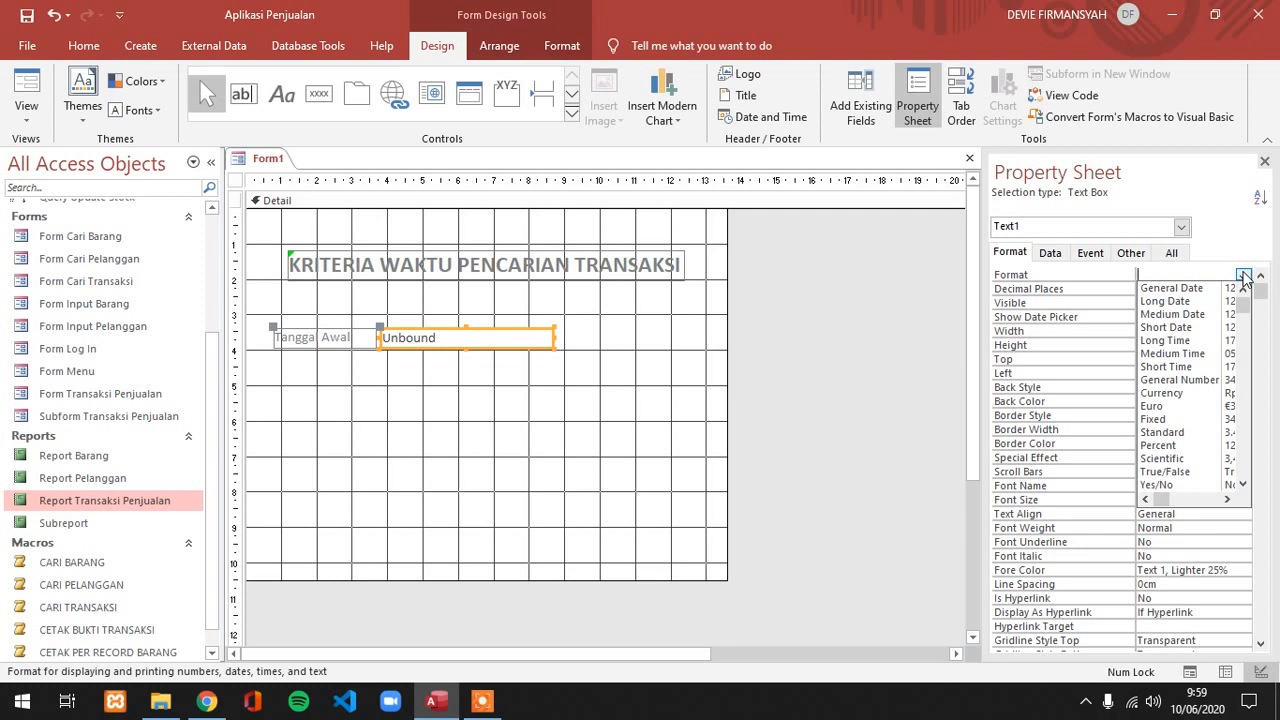
{"action": "left_click", "coordinate": [1192, 316]}
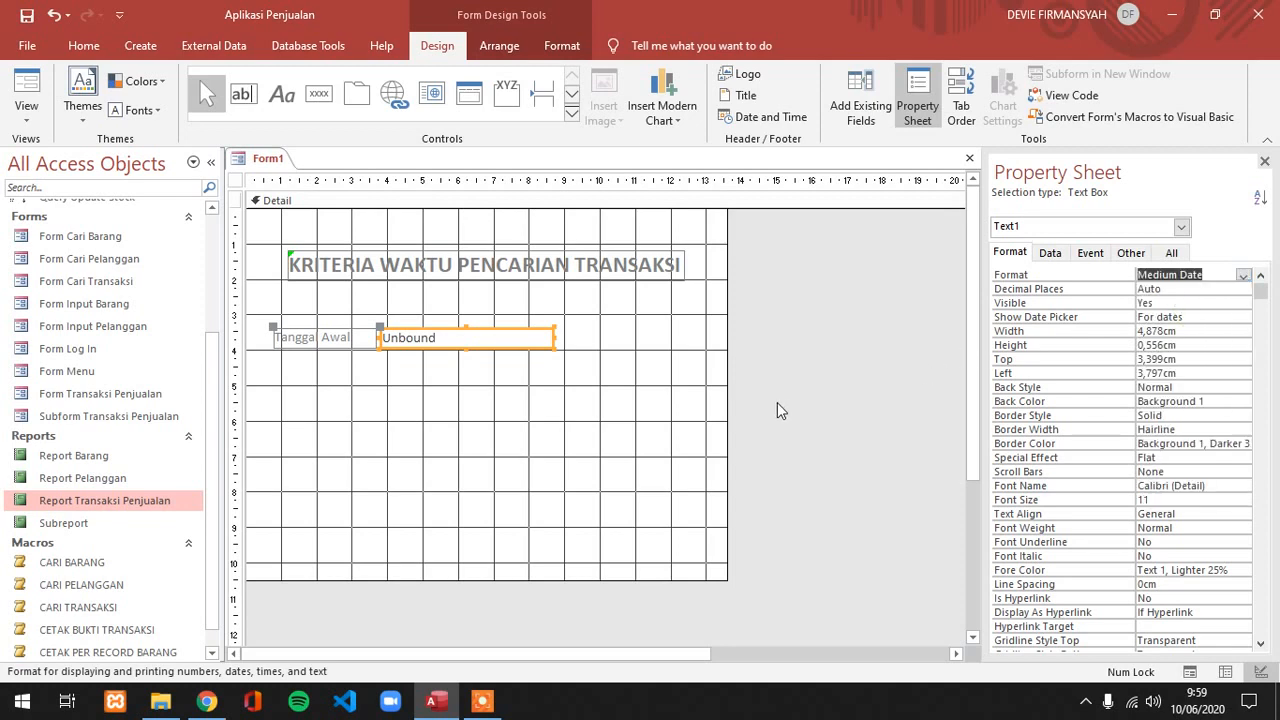
{"action": "left_click", "coordinate": [574, 428]}
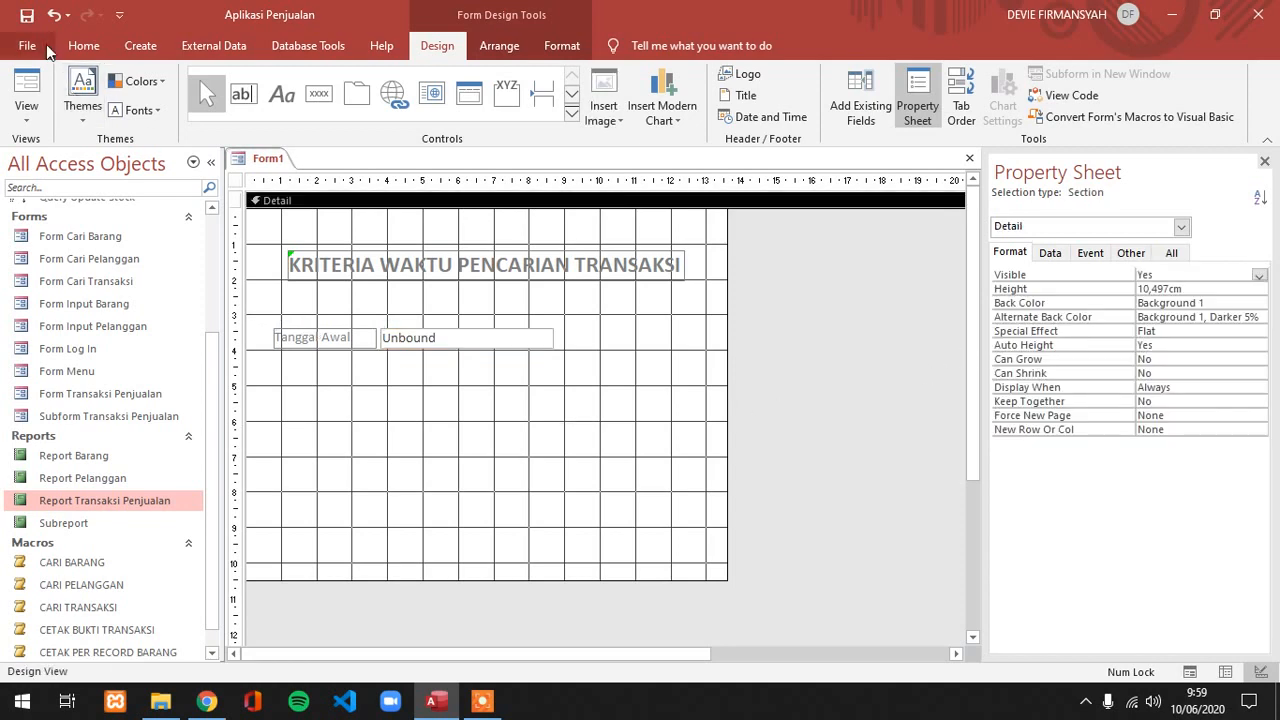
Preview the form, check the date picker on the Tanggal Awal field, and return to the form's design.
{"action": "left_click", "coordinate": [27, 88]}
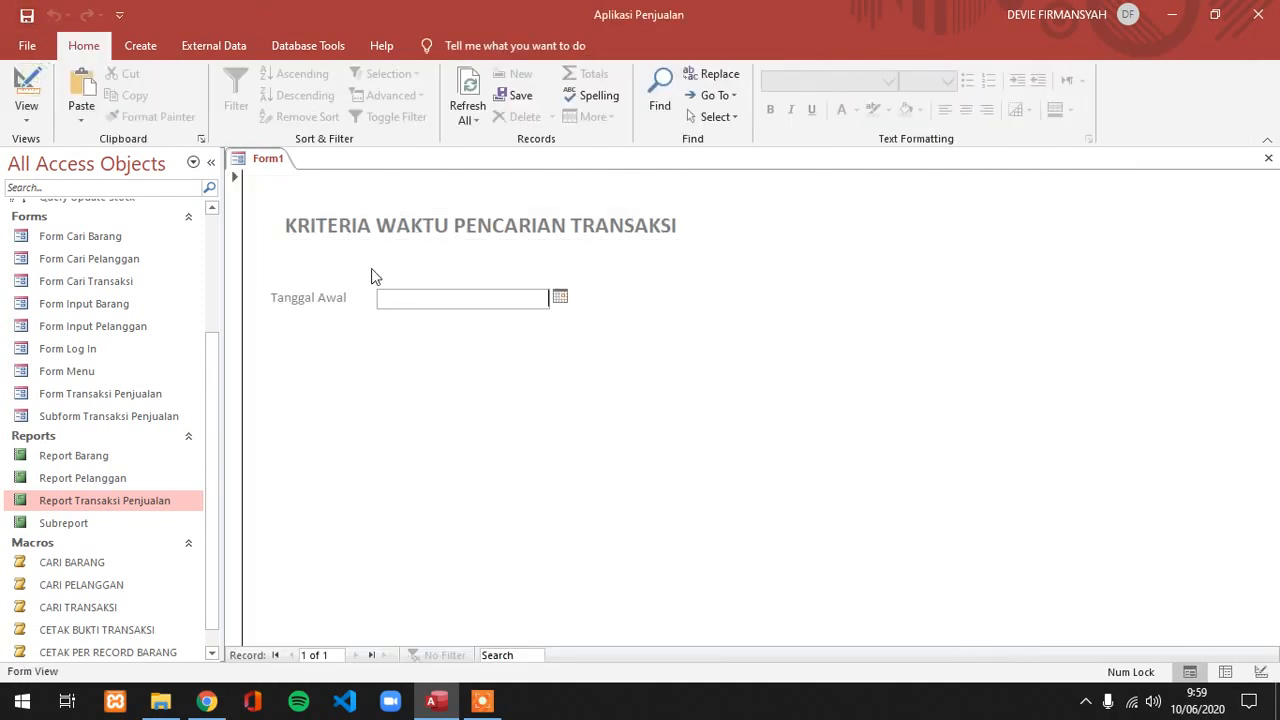
{"action": "left_click", "coordinate": [561, 300]}
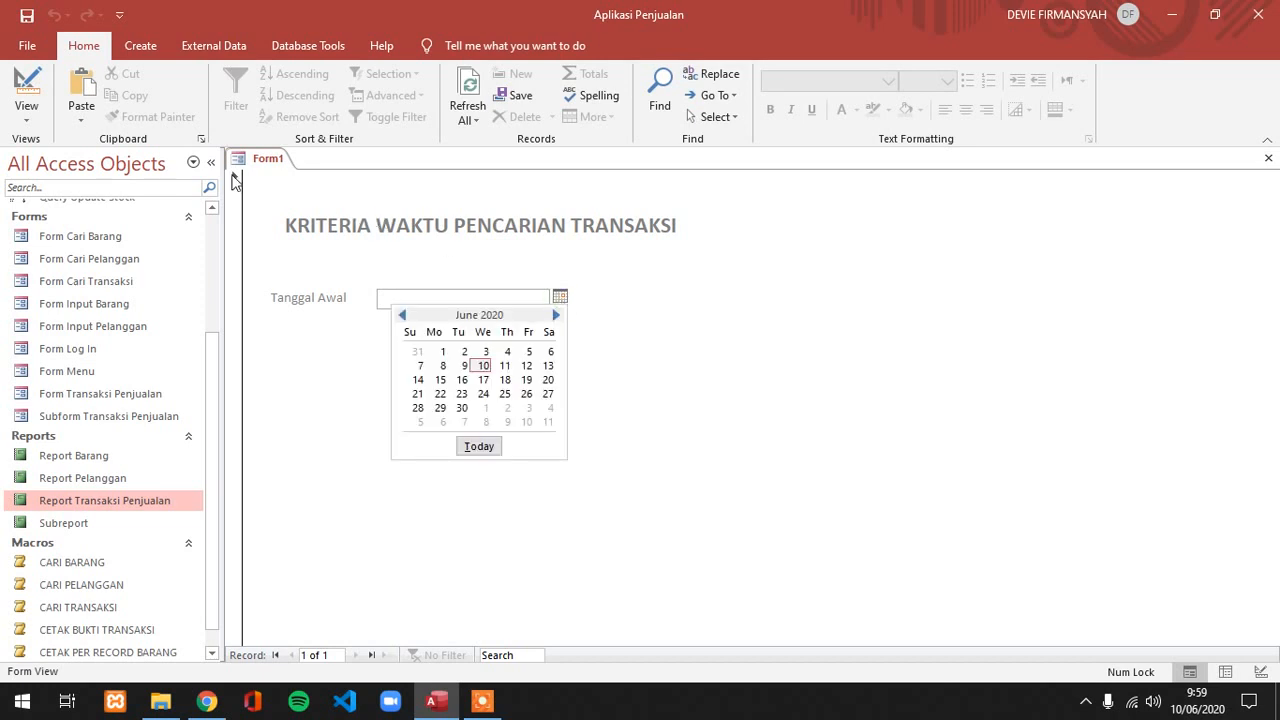
{"action": "right_click", "coordinate": [258, 161]}
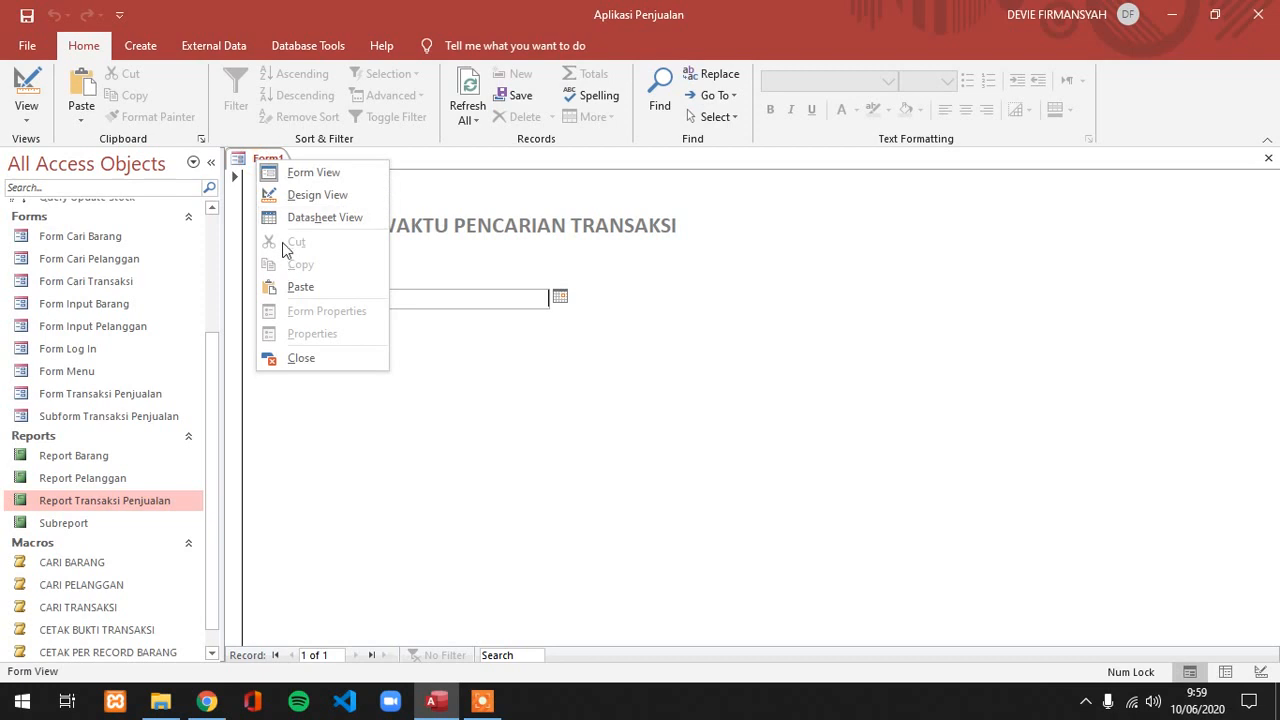
{"action": "left_click", "coordinate": [306, 195]}
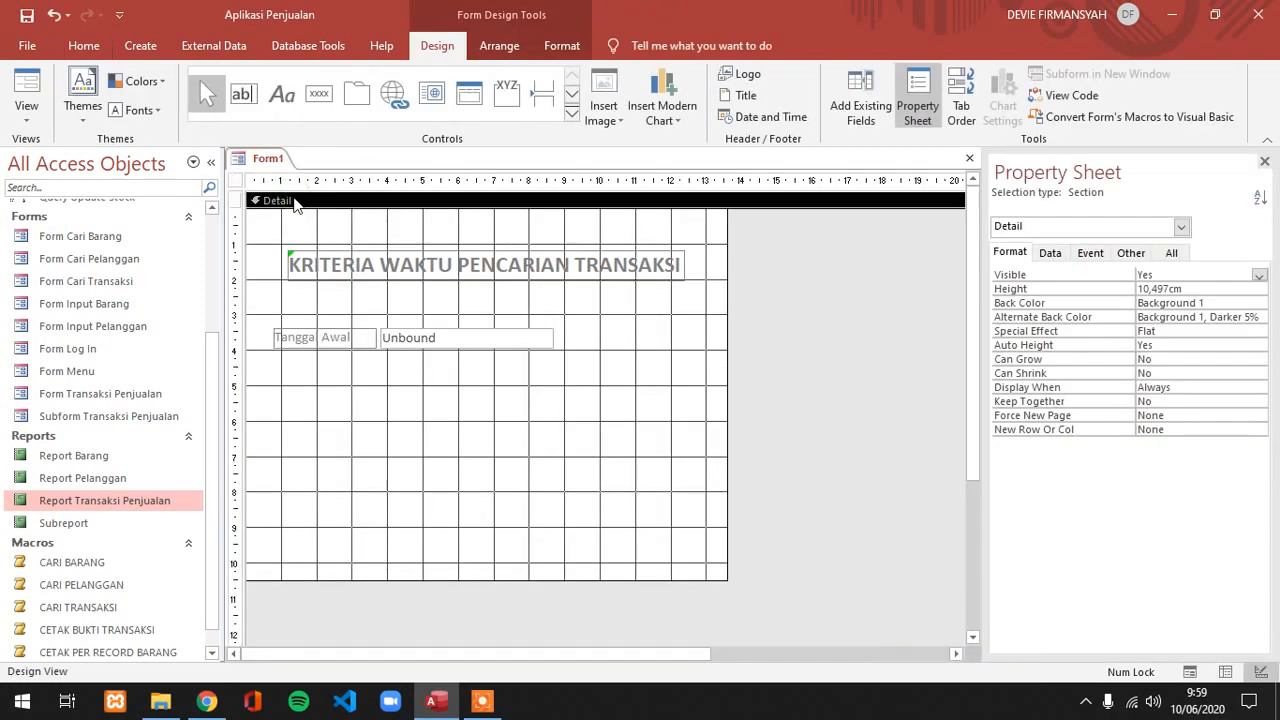
Duplicate the Tanggal Awal text box together with its label directly below the original.
{"action": "left_click", "coordinate": [398, 338]}
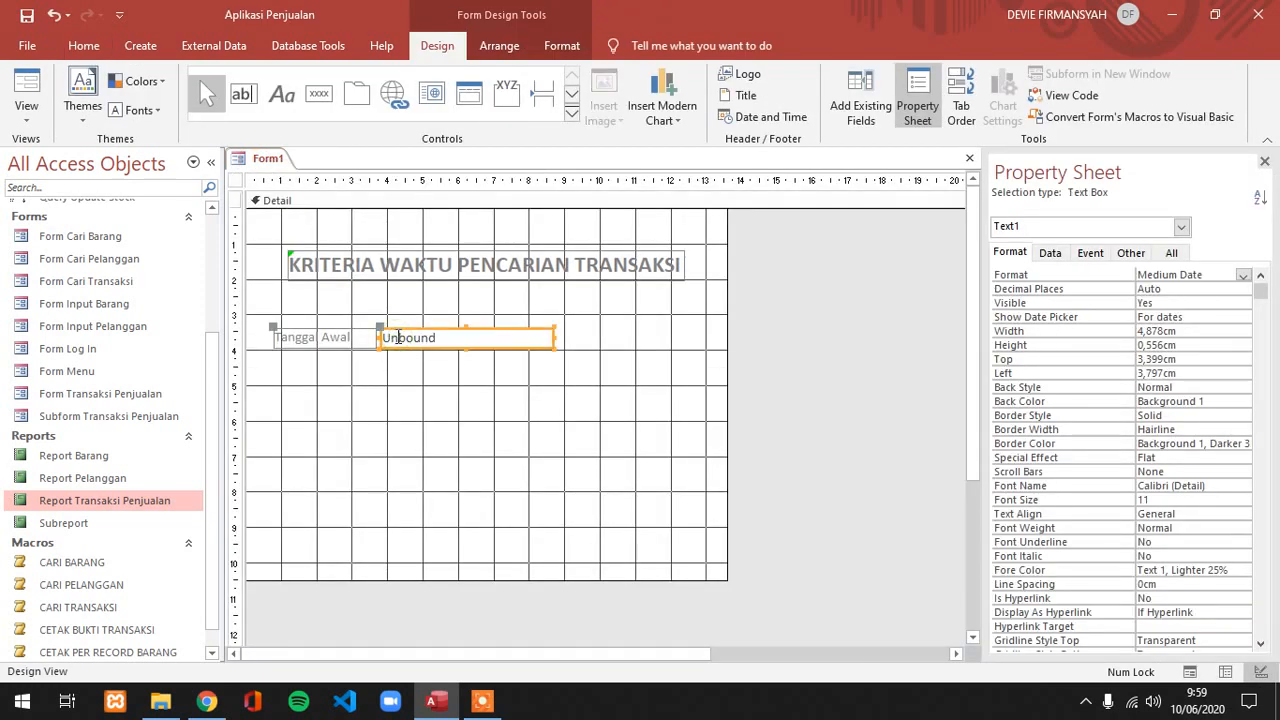
{"action": "key", "text": "ctrl+c"}
{"action": "key", "text": "ctrl+v"}
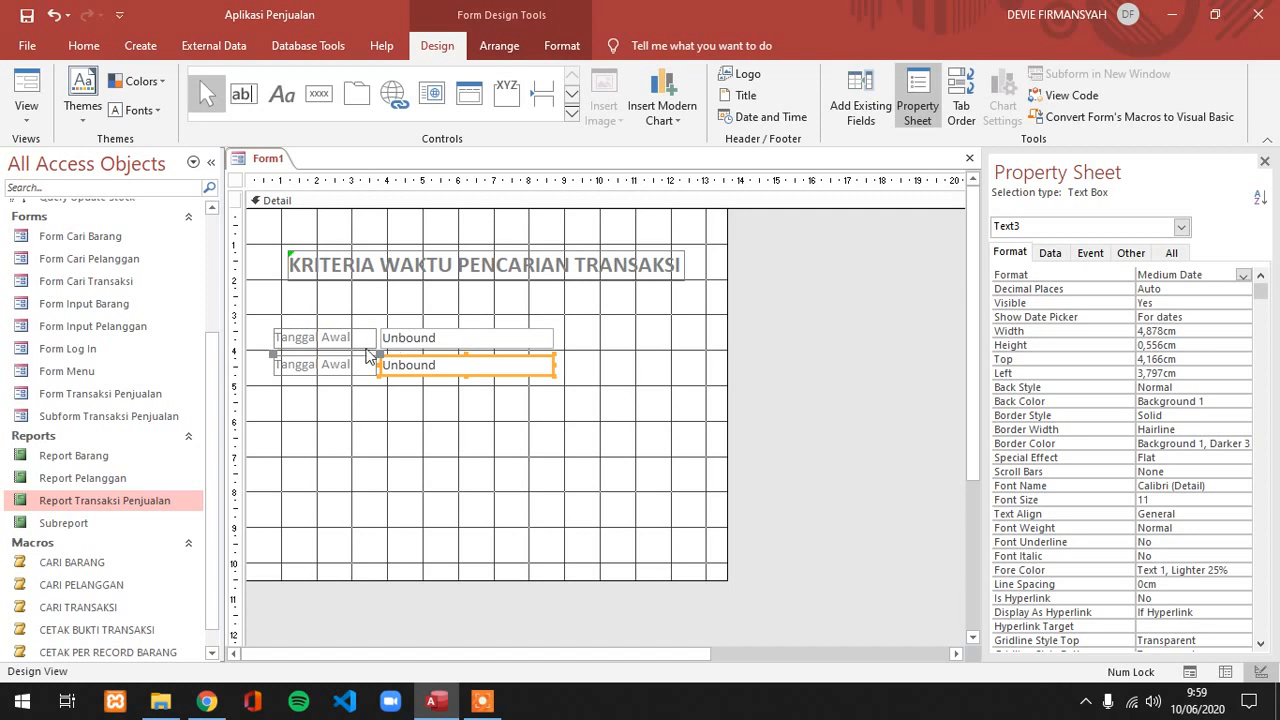
Change the copied label's caption to Tanggal Akhir and move its text box down to about 4.3 cm from the form's top edge.
{"action": "left_click", "coordinate": [364, 364]}
{"action": "left_click", "coordinate": [365, 363]}
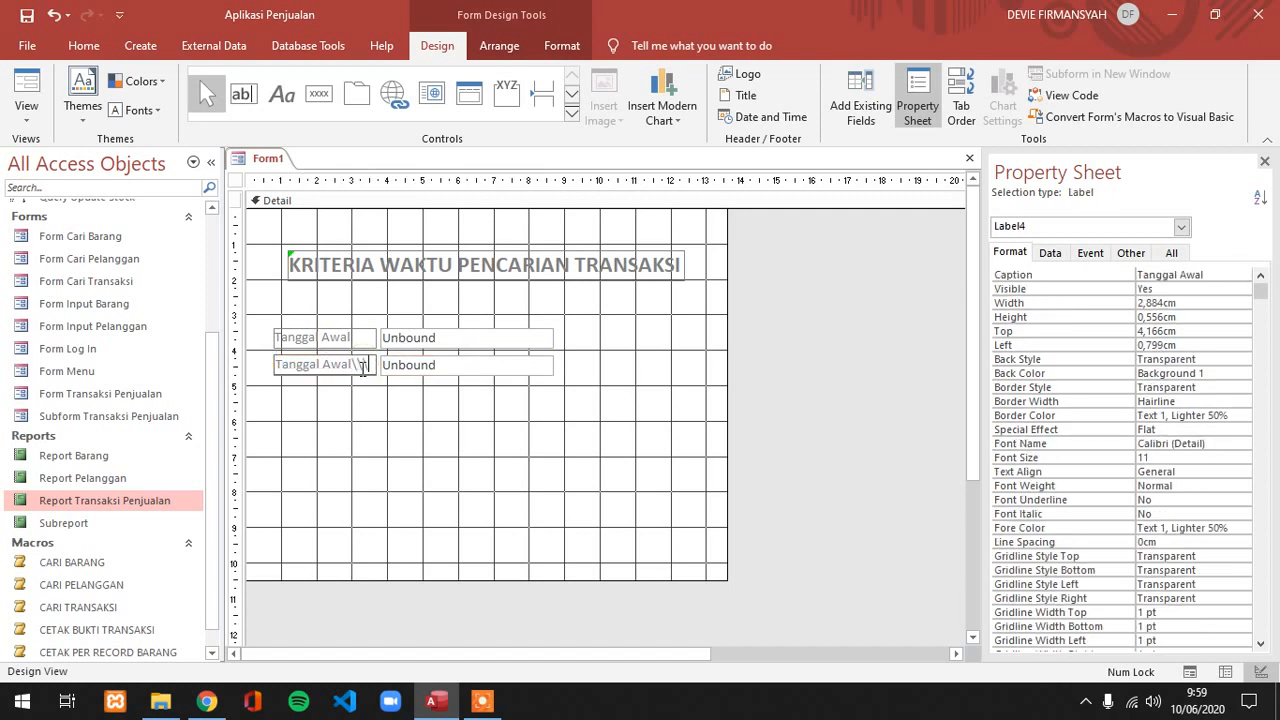
{"action": "key", "text": "BackSpace"}
{"action": "key", "text": "BackSpace"}
{"action": "key", "text": "BackSpace"}
{"action": "left_click", "coordinate": [430, 370]}
{"action": "left_click_drag", "start_coordinate": [429, 372], "coordinate": [431, 374]}
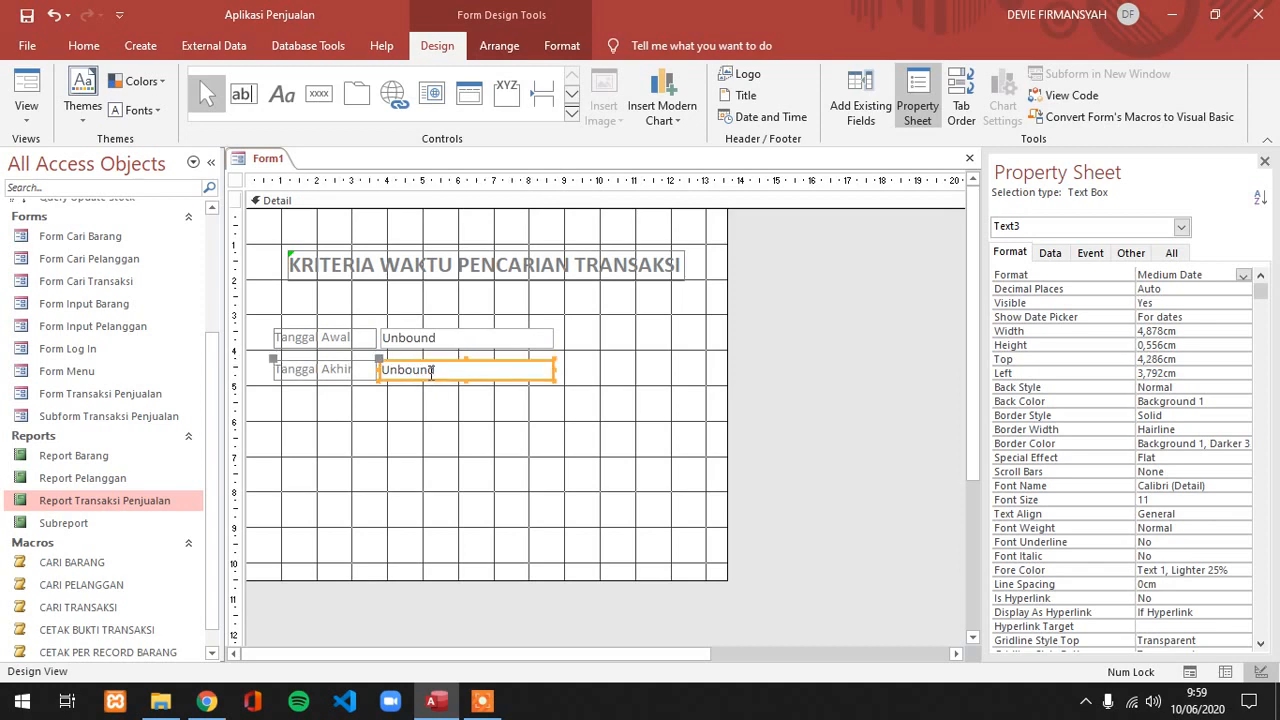
{"action": "left_click", "coordinate": [468, 405]}
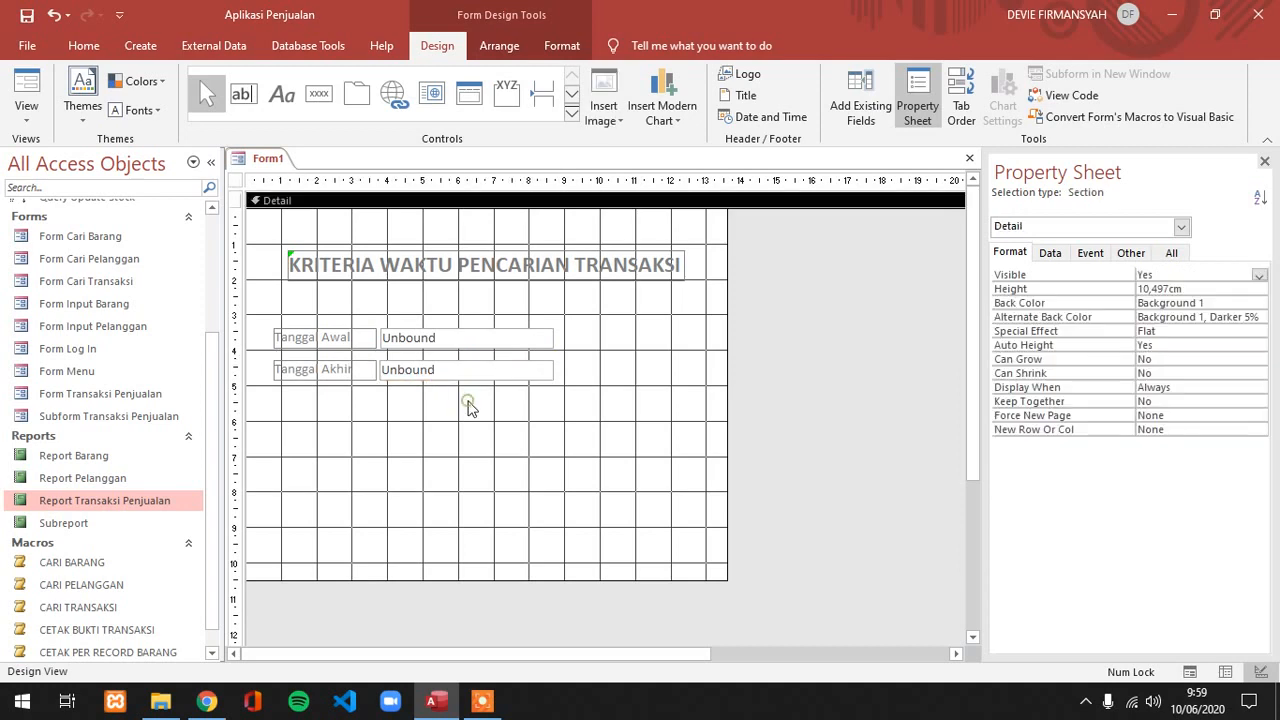
Name the text box beside the Tanggal Awal label Txttglawal.
{"action": "left_click", "coordinate": [465, 347]}
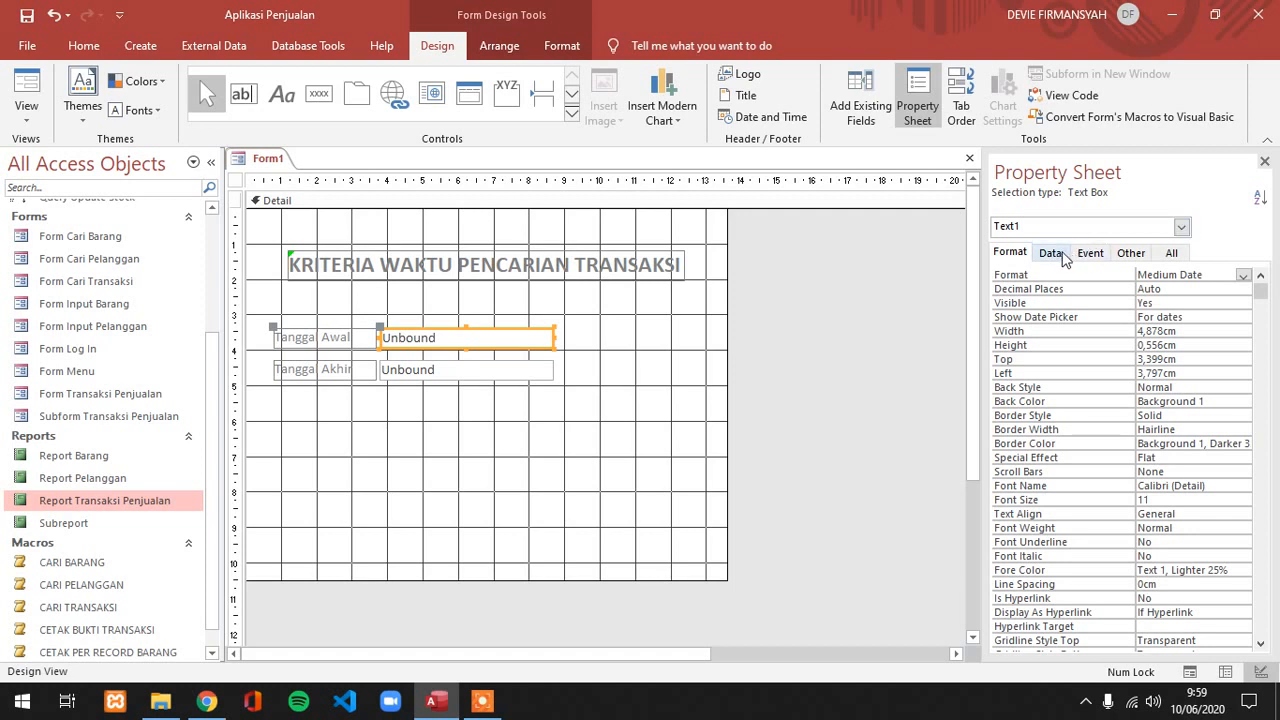
{"action": "left_click", "coordinate": [1168, 254]}
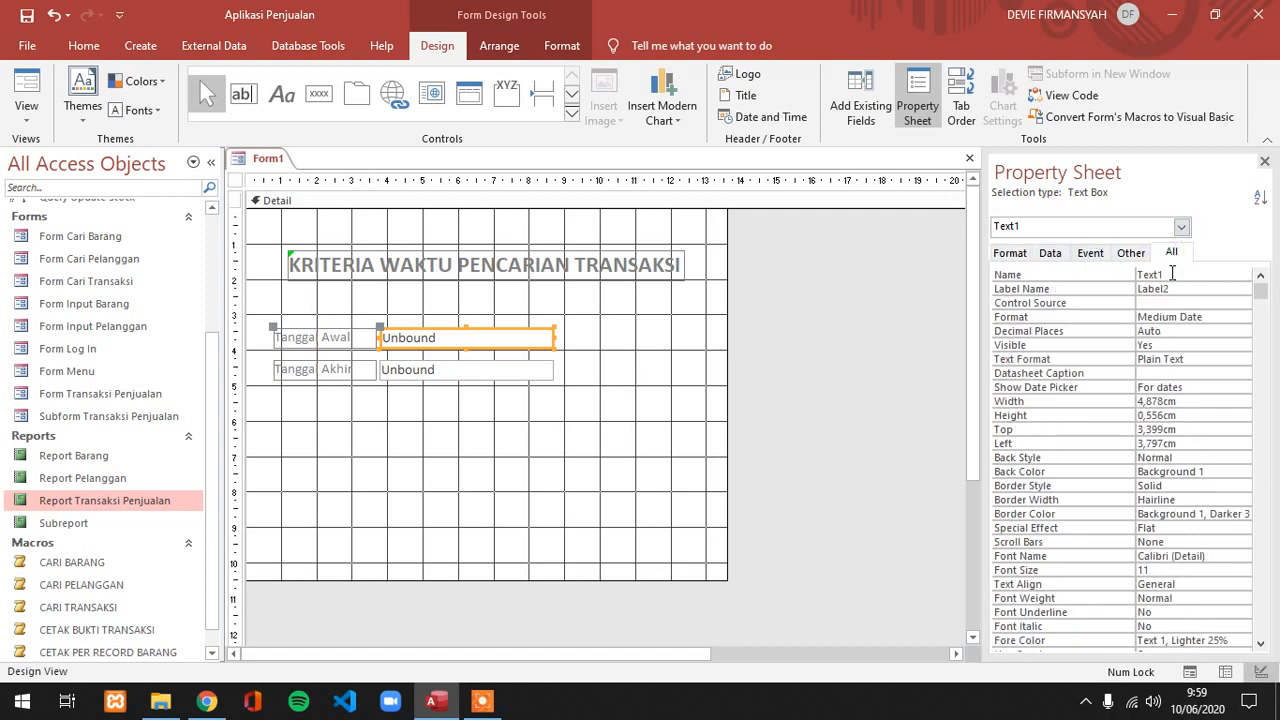
{"action": "left_click", "coordinate": [1172, 274]}
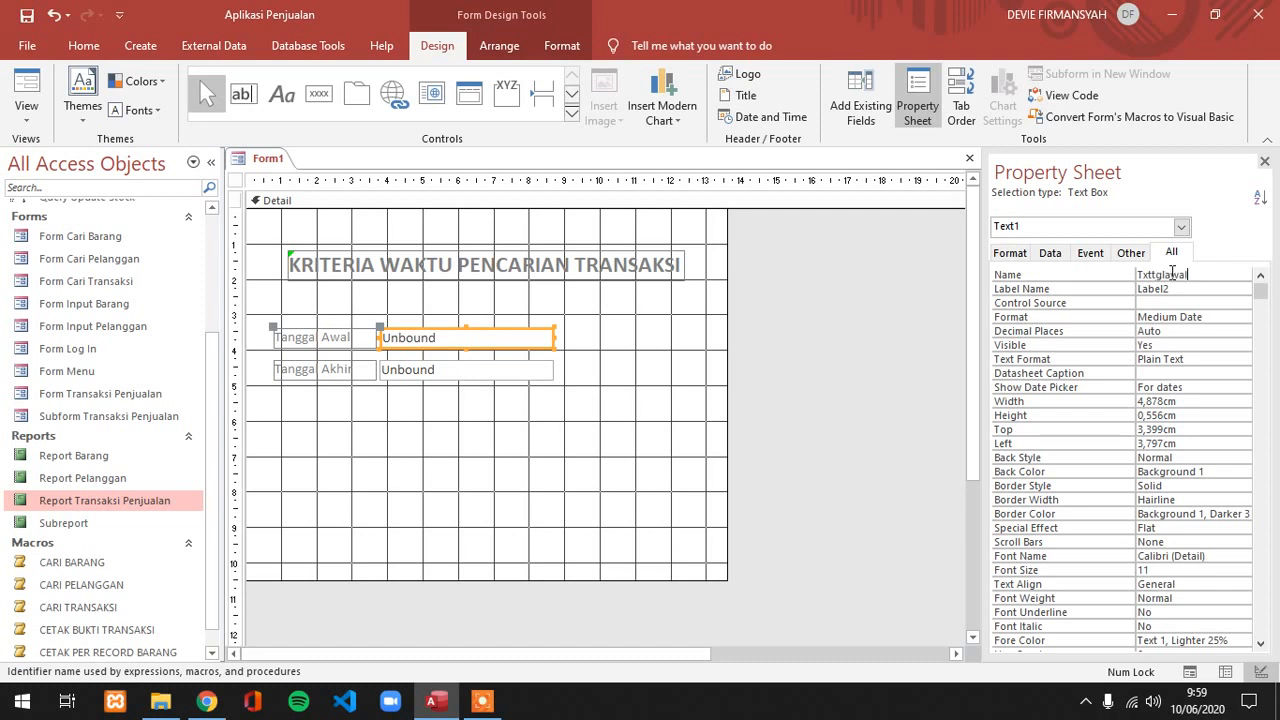
Name the text box beside the Tanggal Akhir label txttglakhir.
{"action": "left_click", "coordinate": [434, 372]}
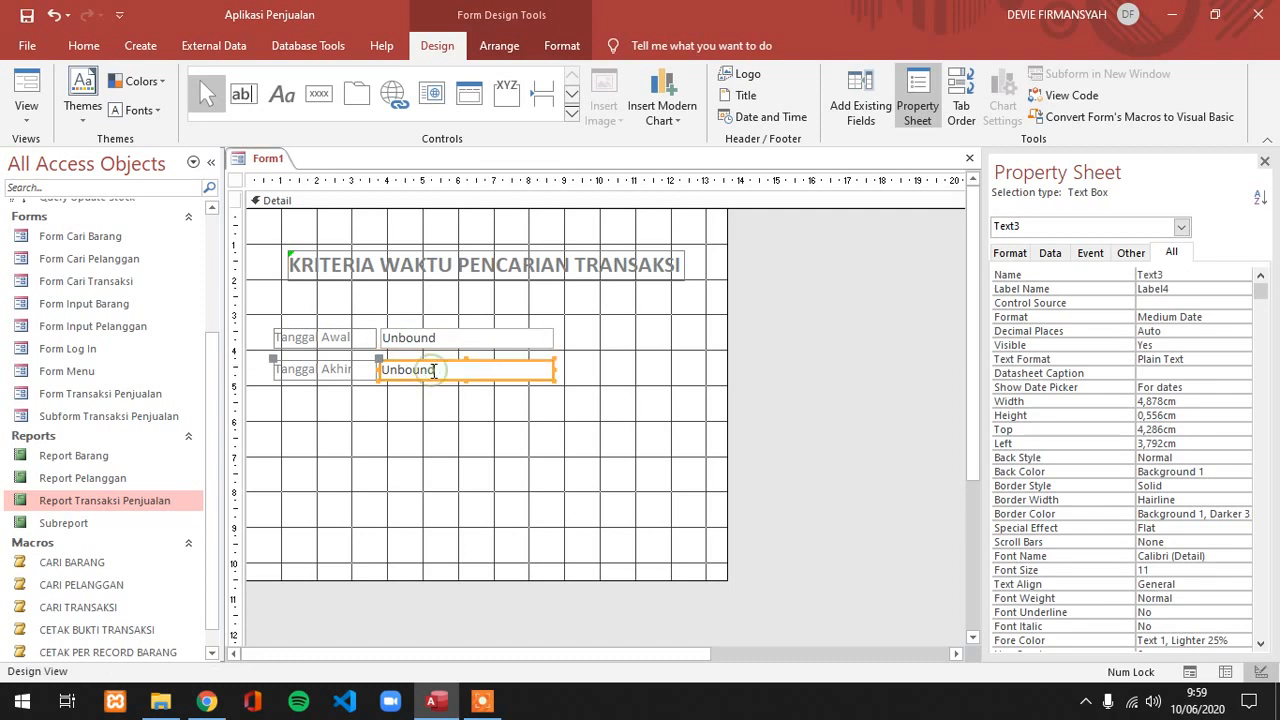
{"action": "left_click", "coordinate": [1104, 276]}
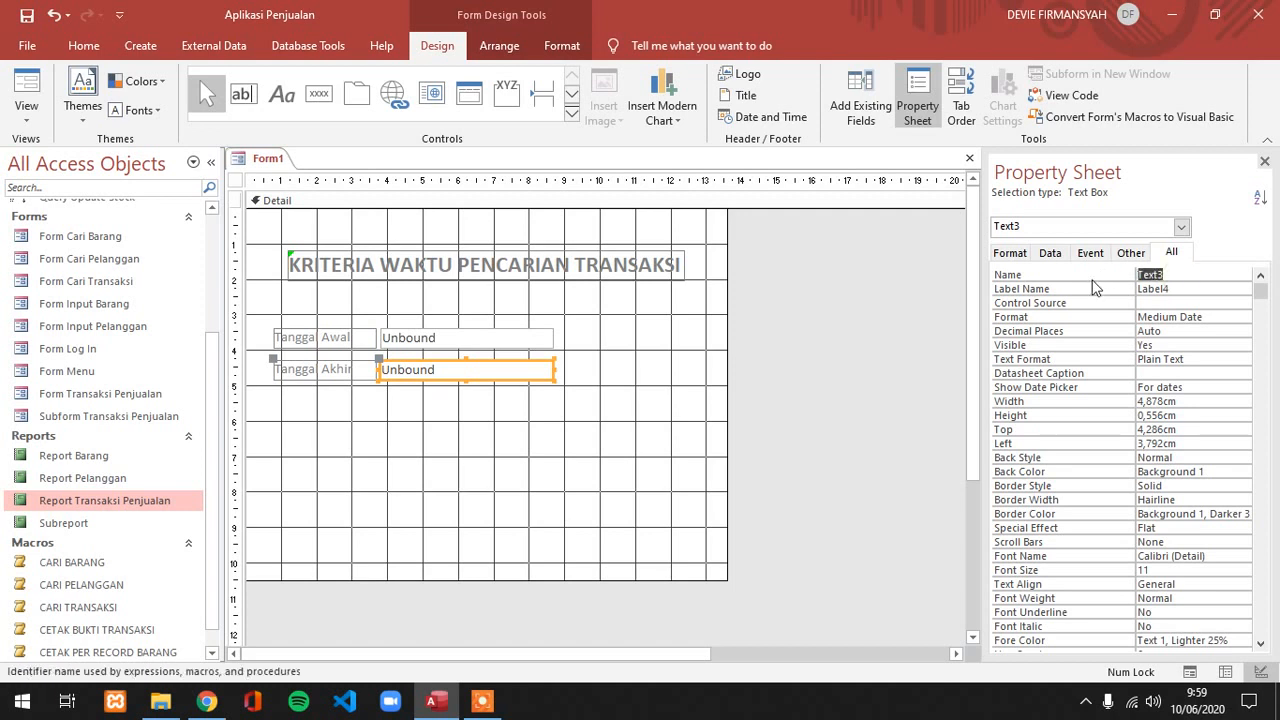
{"action": "type", "text": "txttgla"}
{"action": "type", "text": "khir"}
{"action": "key", "text": "Return"}
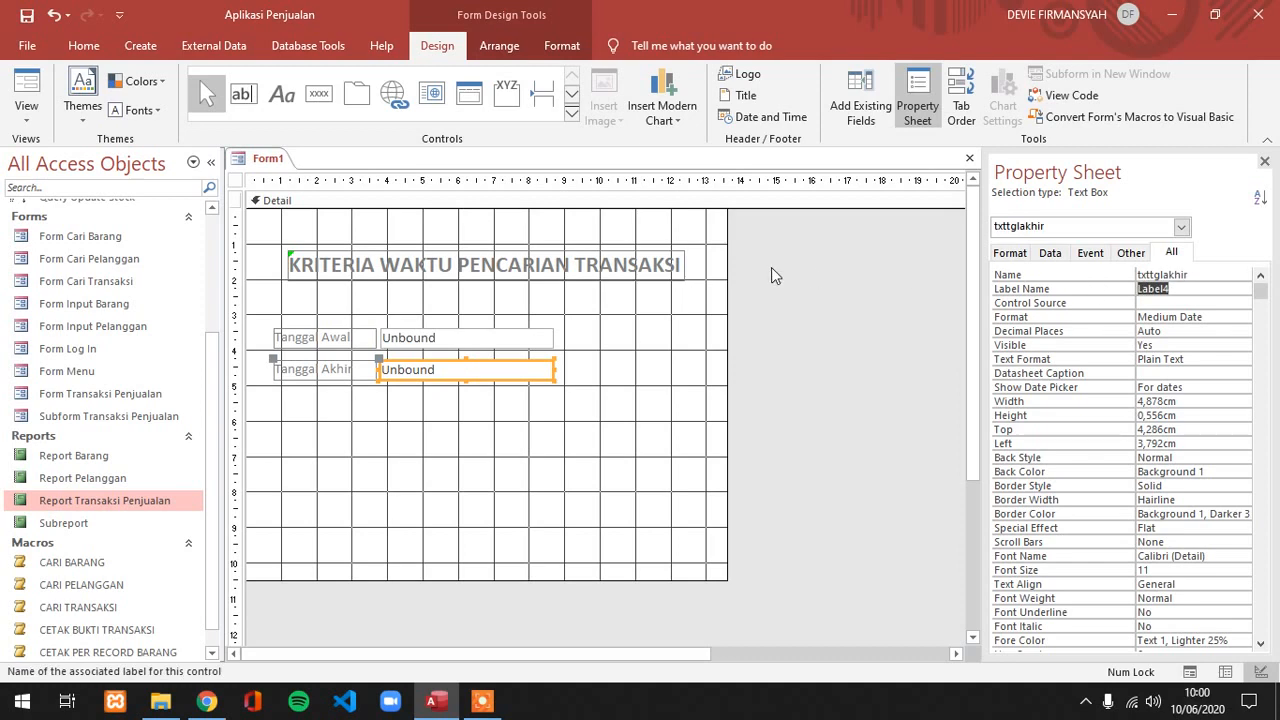
Correct the Tanggal Awal text box's name to all lowercase, txttglawal.
{"action": "left_click", "coordinate": [478, 338]}
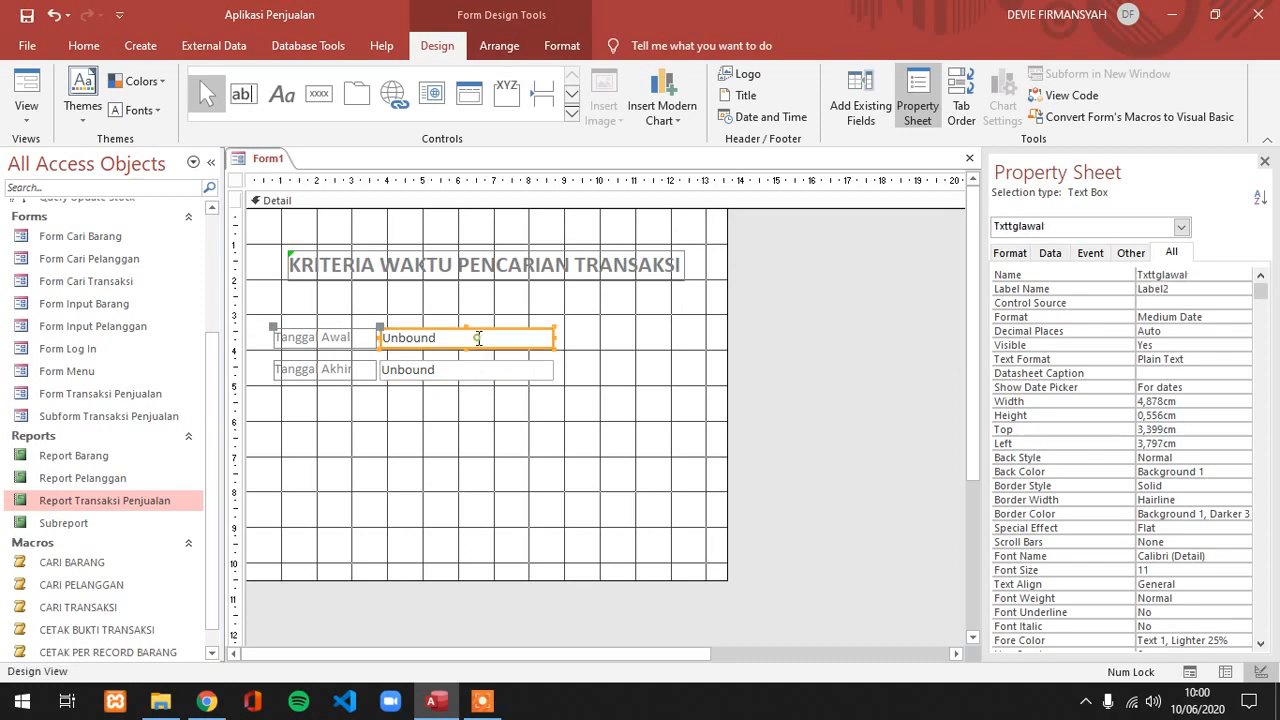
{"action": "left_click", "coordinate": [1142, 276]}
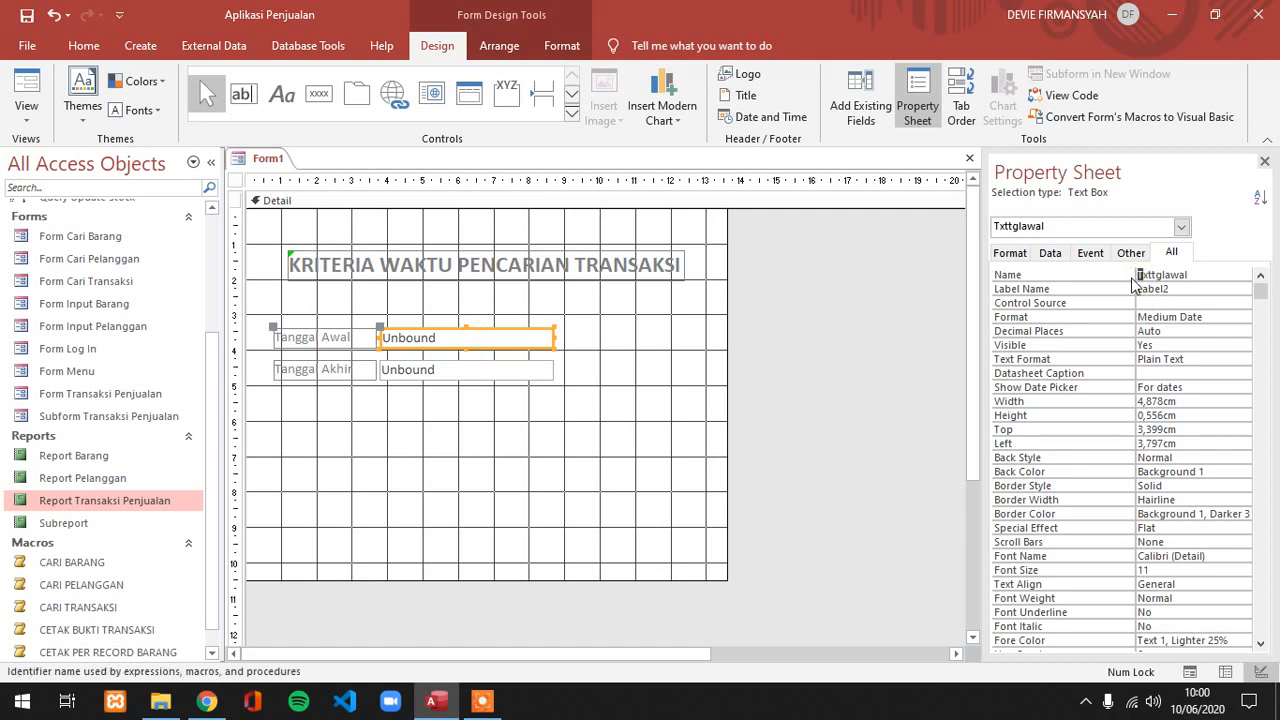
{"action": "key", "text": "Delete"}
{"action": "type", "text": "t"}
{"action": "key", "text": "Return"}
Save the form under the name Form kriteria waktu.
{"action": "key", "text": "ctrl+s"}
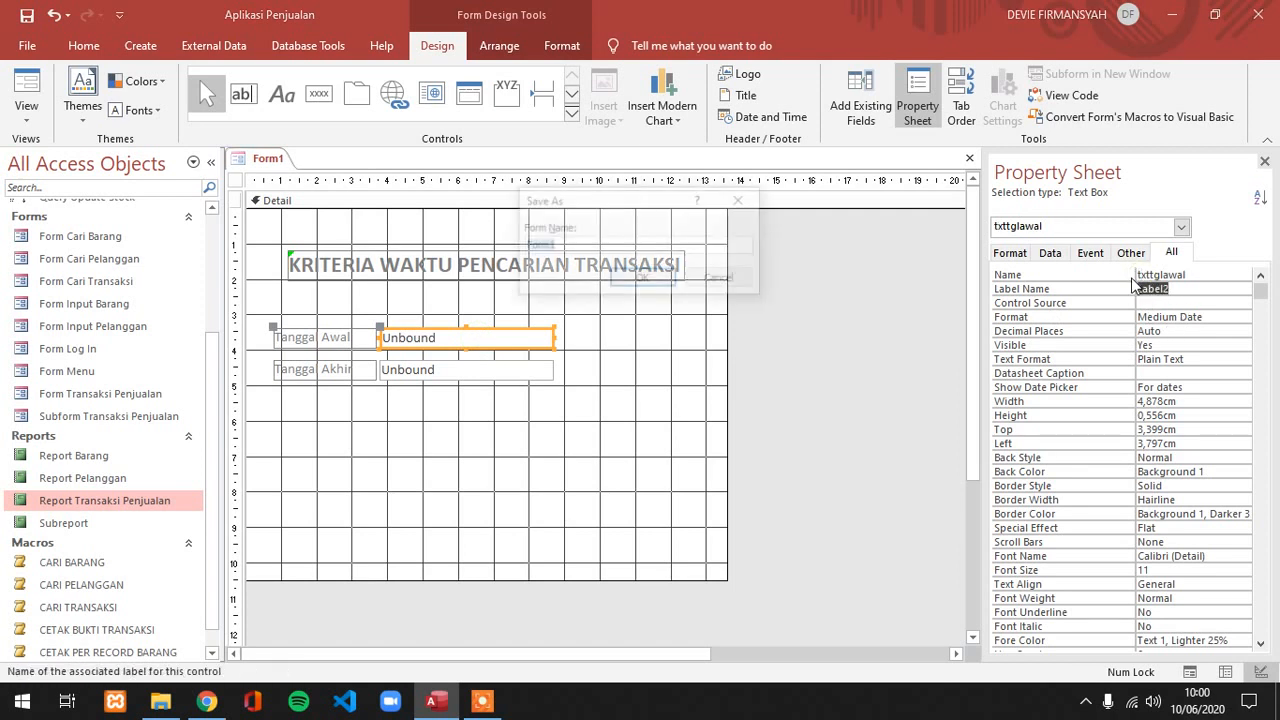
{"action": "key", "text": "End"}
{"action": "key", "text": "BackSpace"}
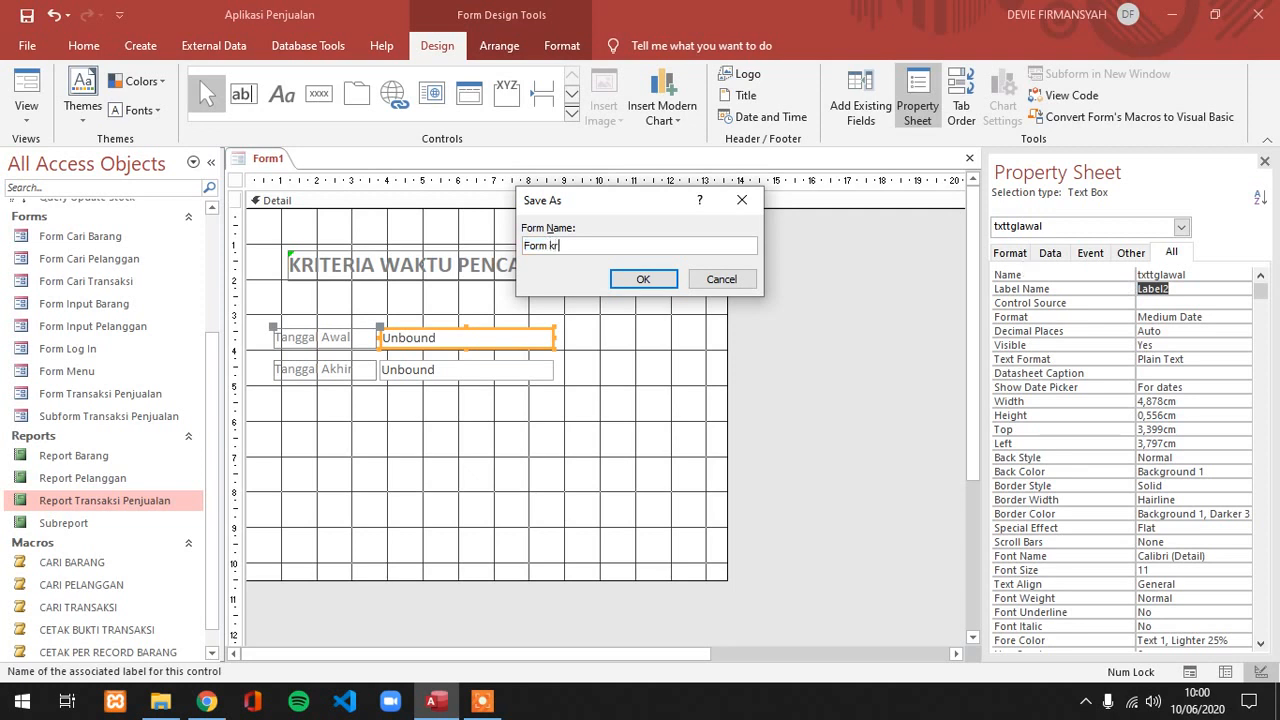
{"action": "type", "text": "kriteria waktu"}
{"action": "left_click", "coordinate": [649, 279]}
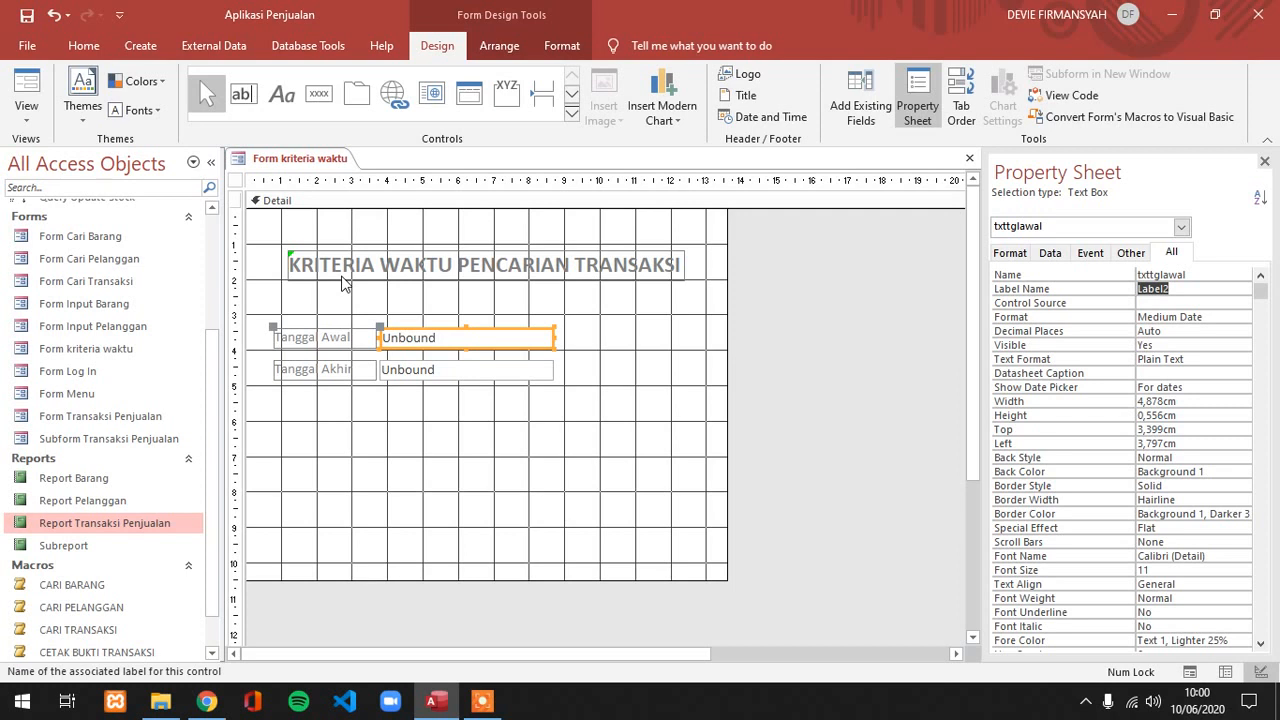
Shorten the form's Detail section to about 7 cm high and save the form.
{"action": "left_click", "coordinate": [346, 576]}
{"action": "left_click_drag", "start_coordinate": [346, 576], "coordinate": [366, 458]}
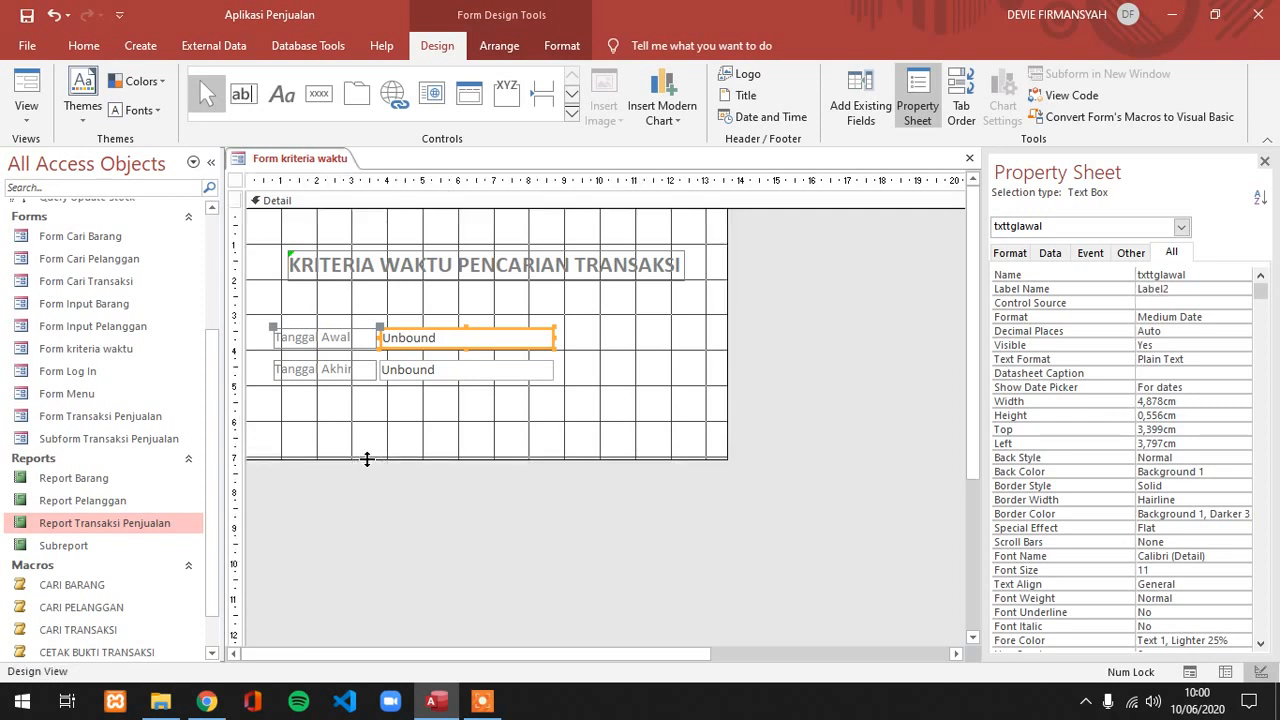
{"action": "left_click", "coordinate": [35, 17]}
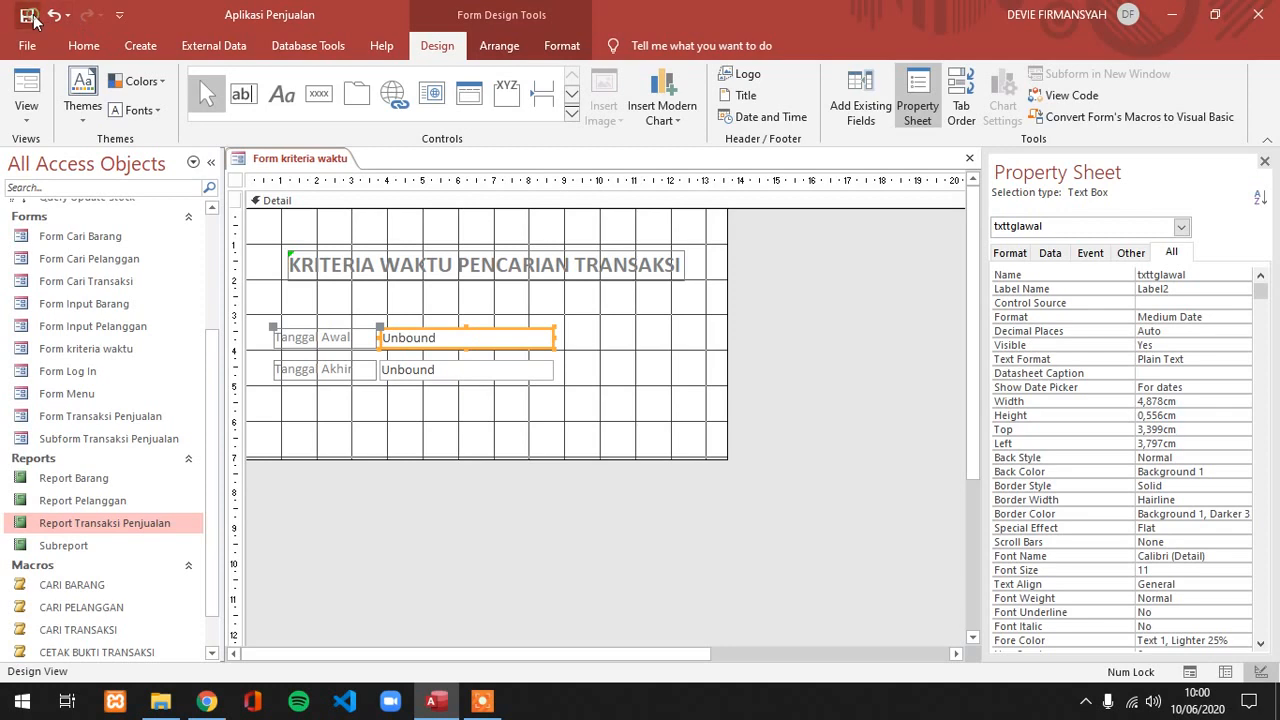
Create a new macro and add a CloseWindow action to it.
{"action": "left_click", "coordinate": [99, 55]}
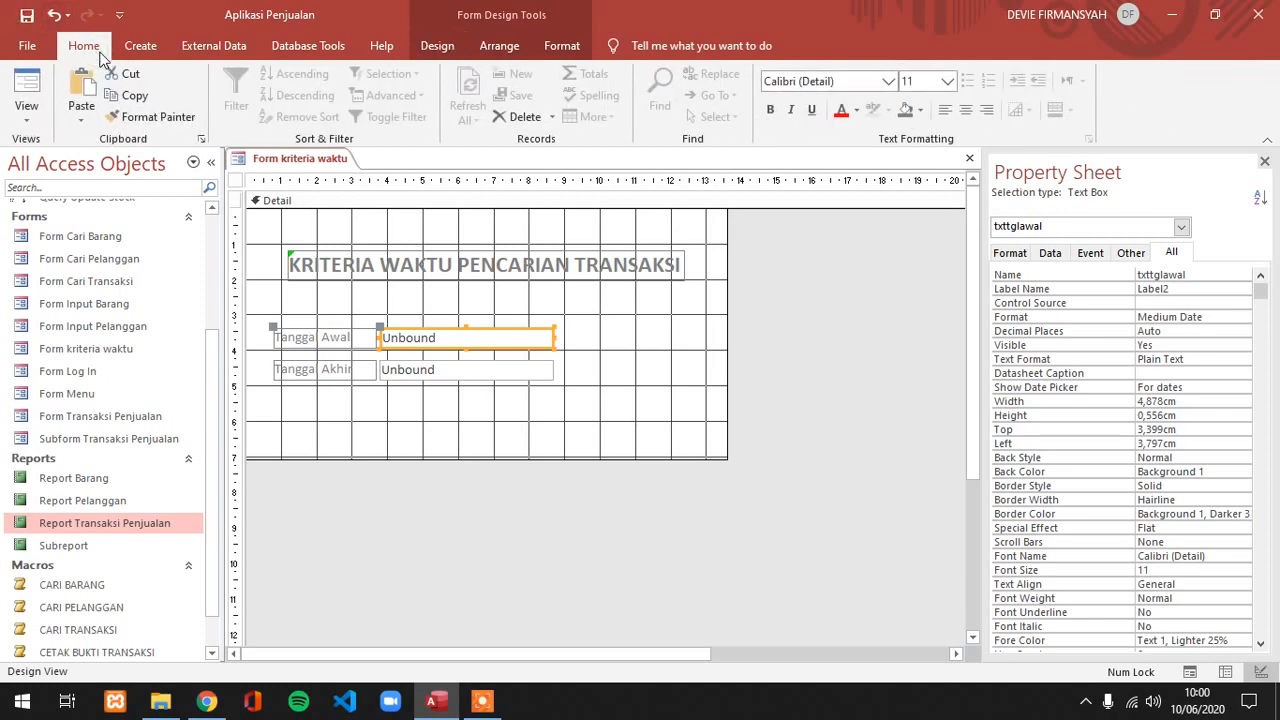
{"action": "left_click", "coordinate": [126, 50]}
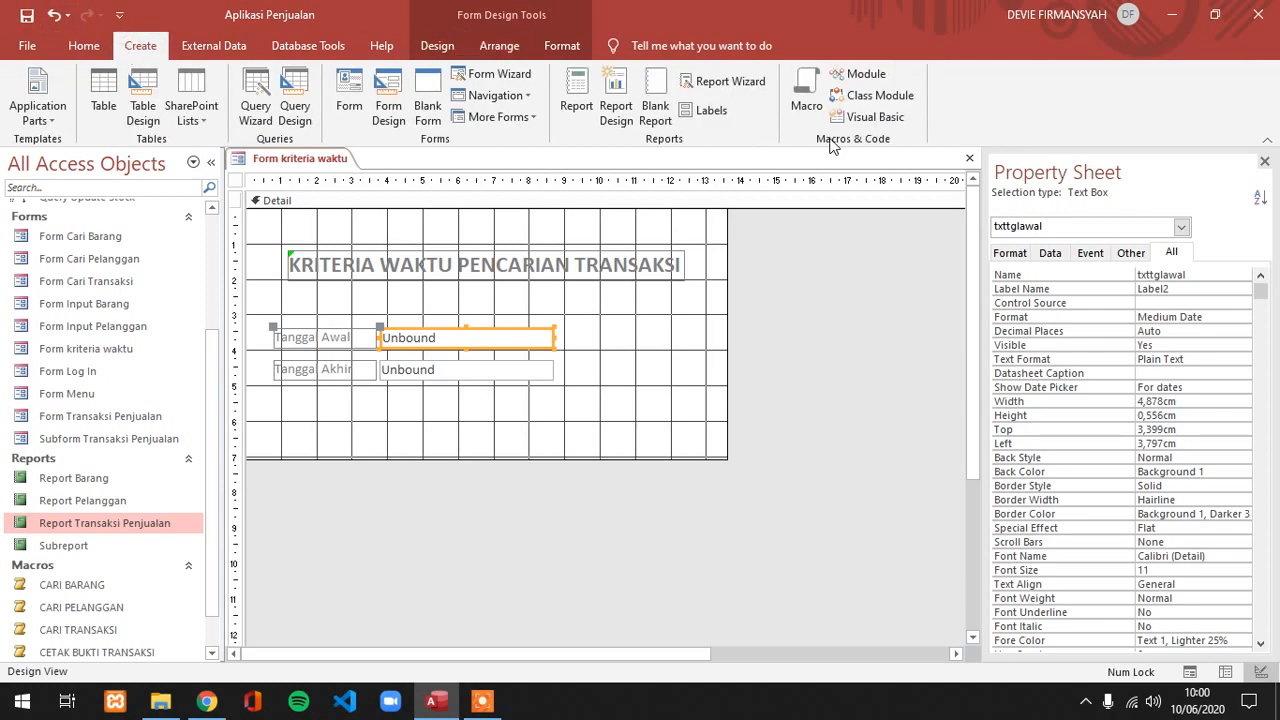
{"action": "left_click", "coordinate": [812, 100]}
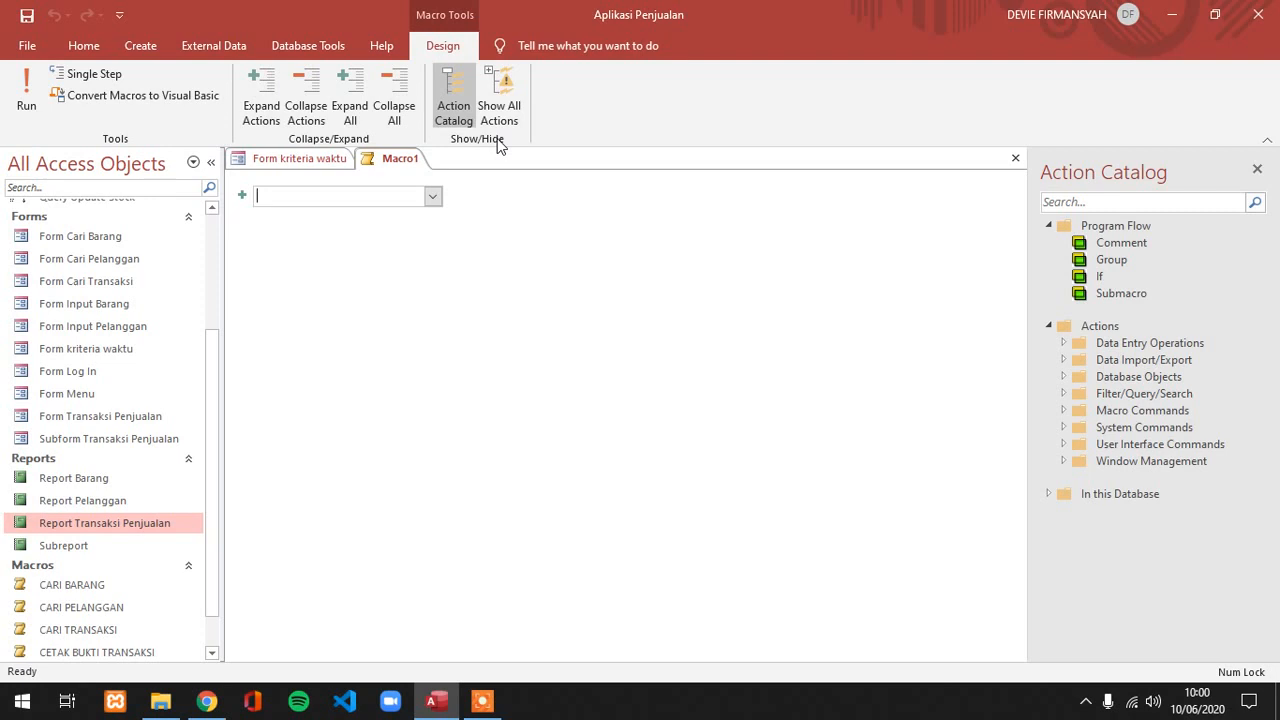
{"action": "left_click", "coordinate": [432, 197]}
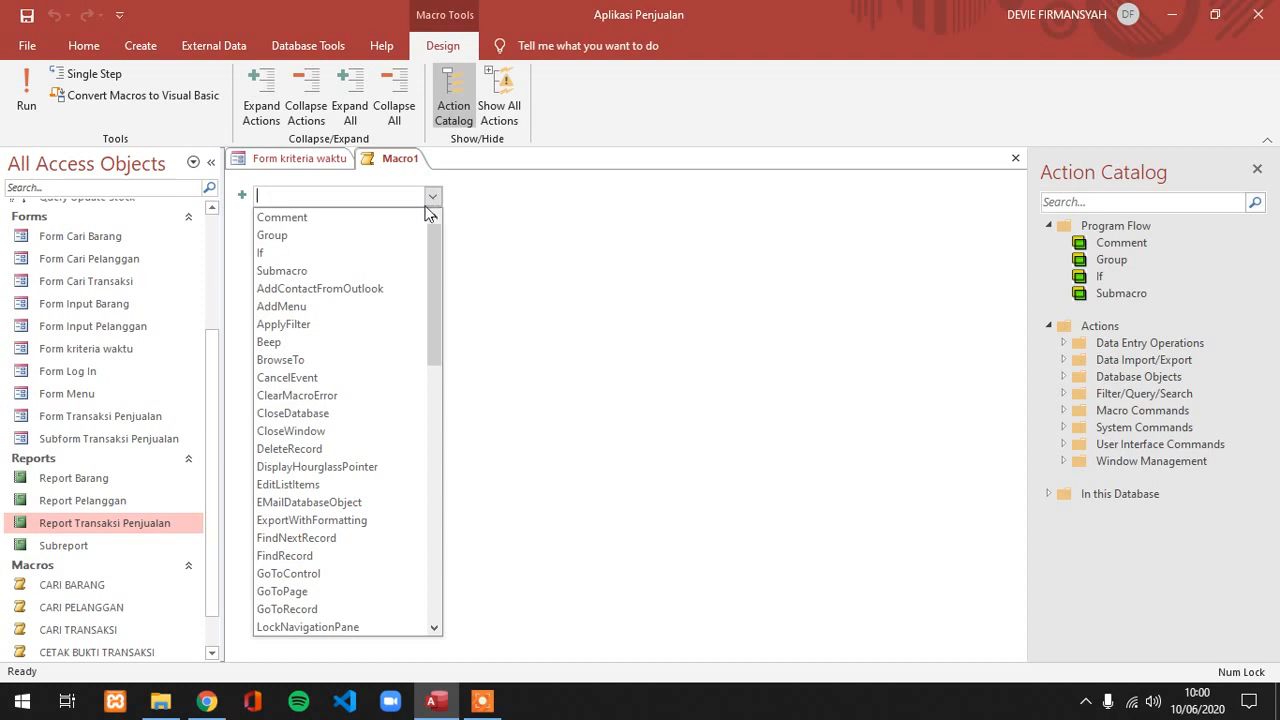
{"action": "left_click", "coordinate": [280, 433]}
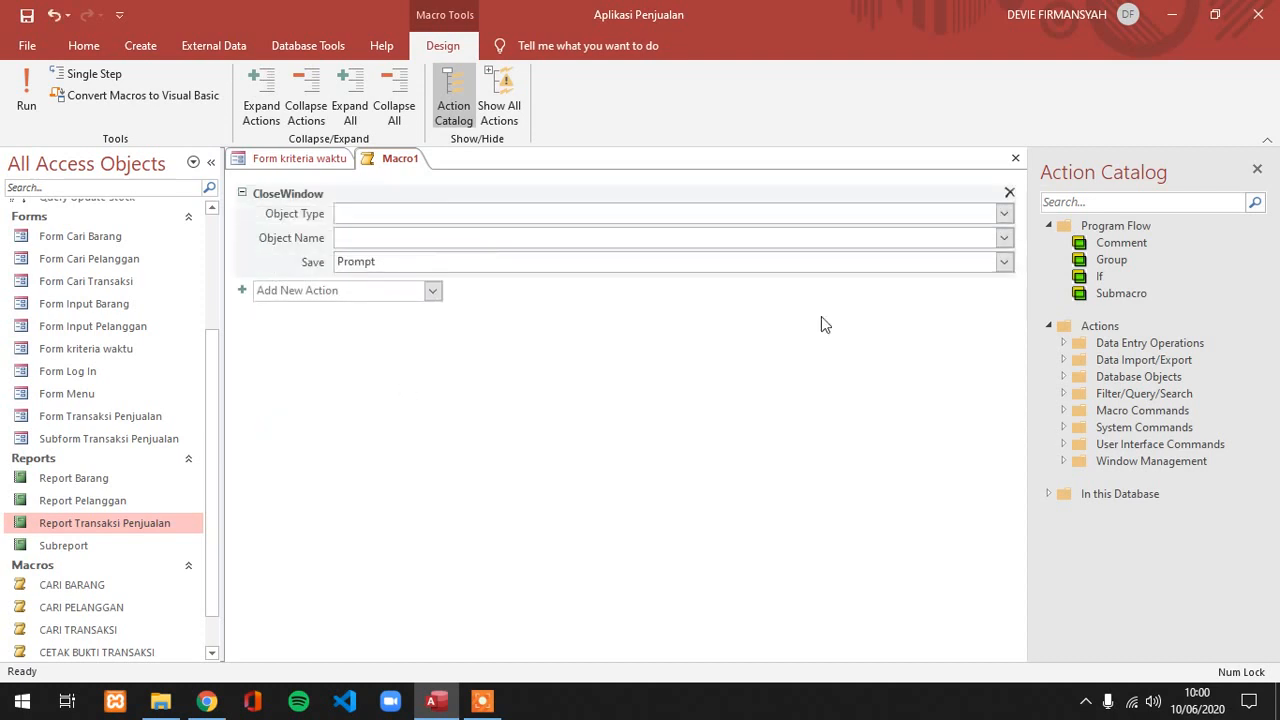
Set the CloseWindow action to close the report Report Transaksi Penjualan.
{"action": "left_click", "coordinate": [1004, 213]}
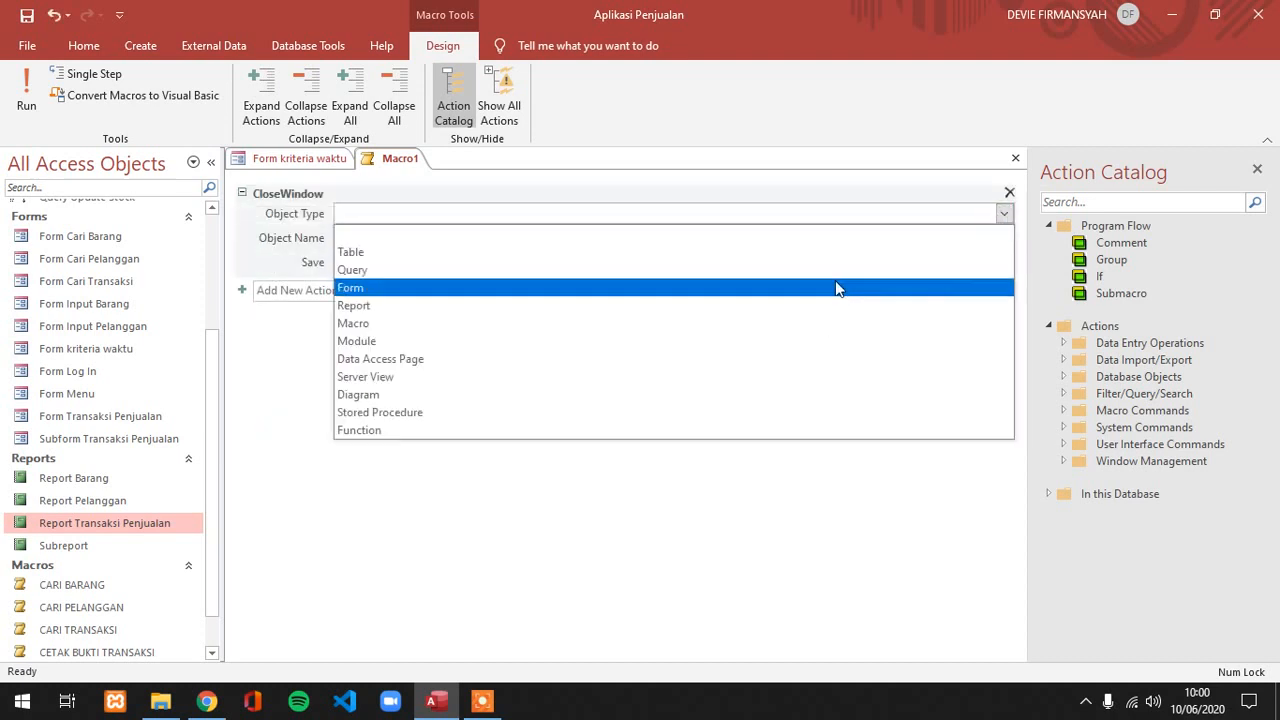
{"action": "left_click", "coordinate": [822, 304]}
{"action": "left_click", "coordinate": [995, 238]}
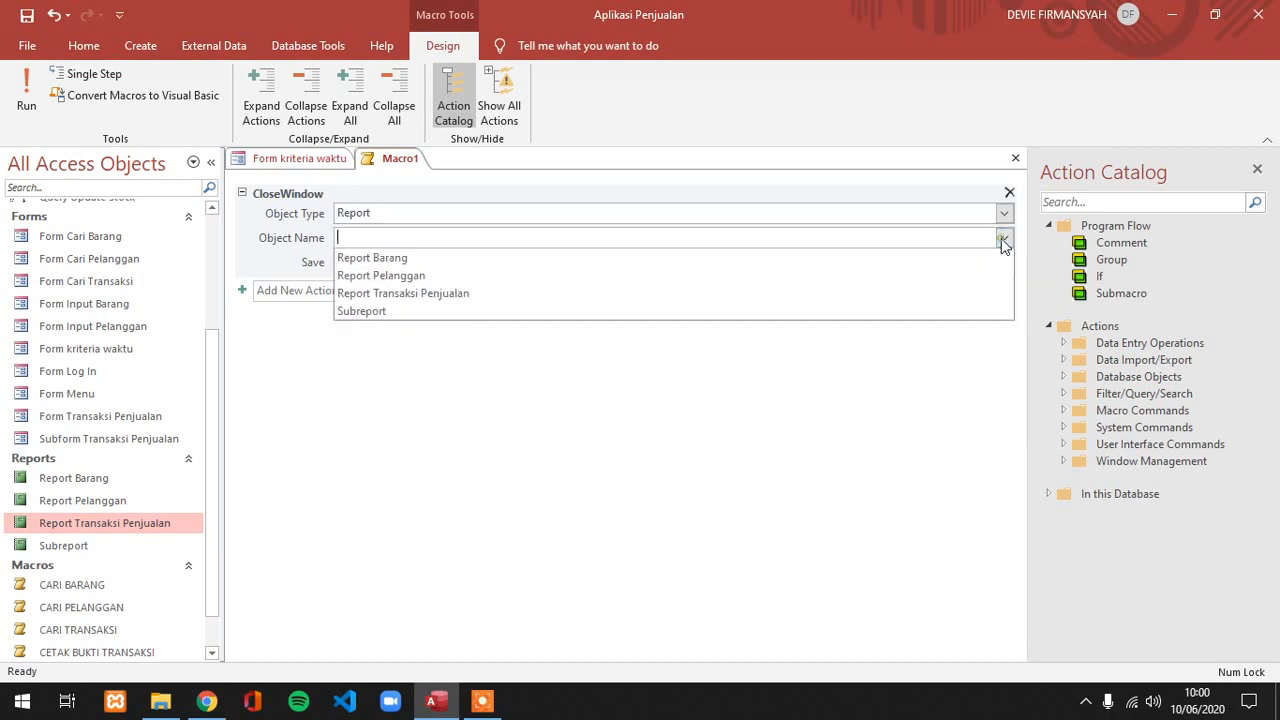
{"action": "left_click", "coordinate": [810, 306]}
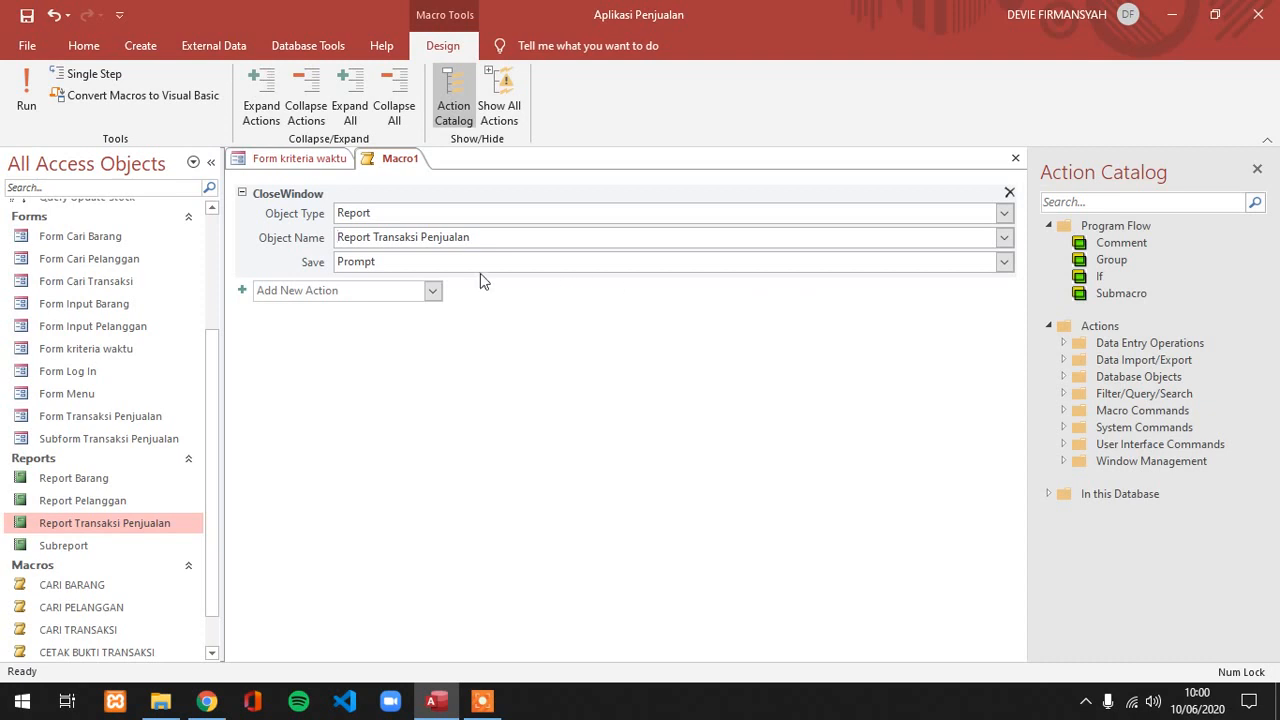
Add an OpenReport action to the macro and set its report to Report Transaksi Penjualan.
{"action": "left_click", "coordinate": [433, 290]}
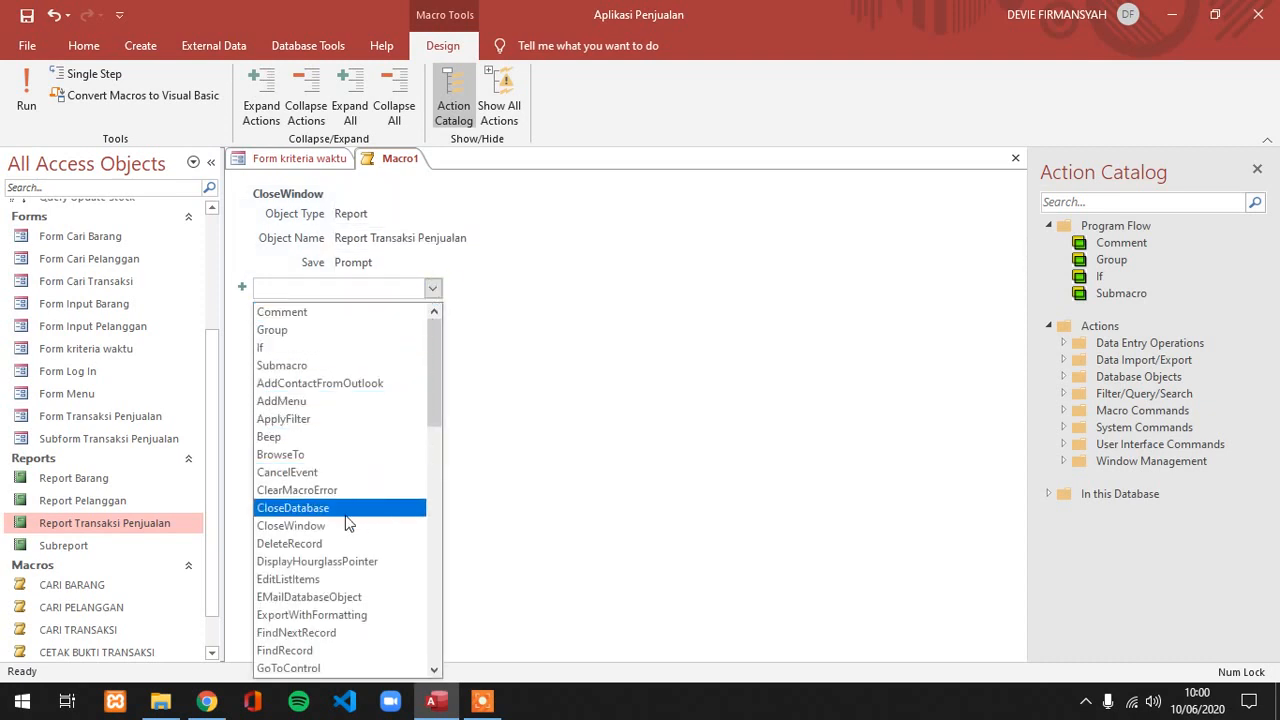
{"action": "type", "text": "OnError"}
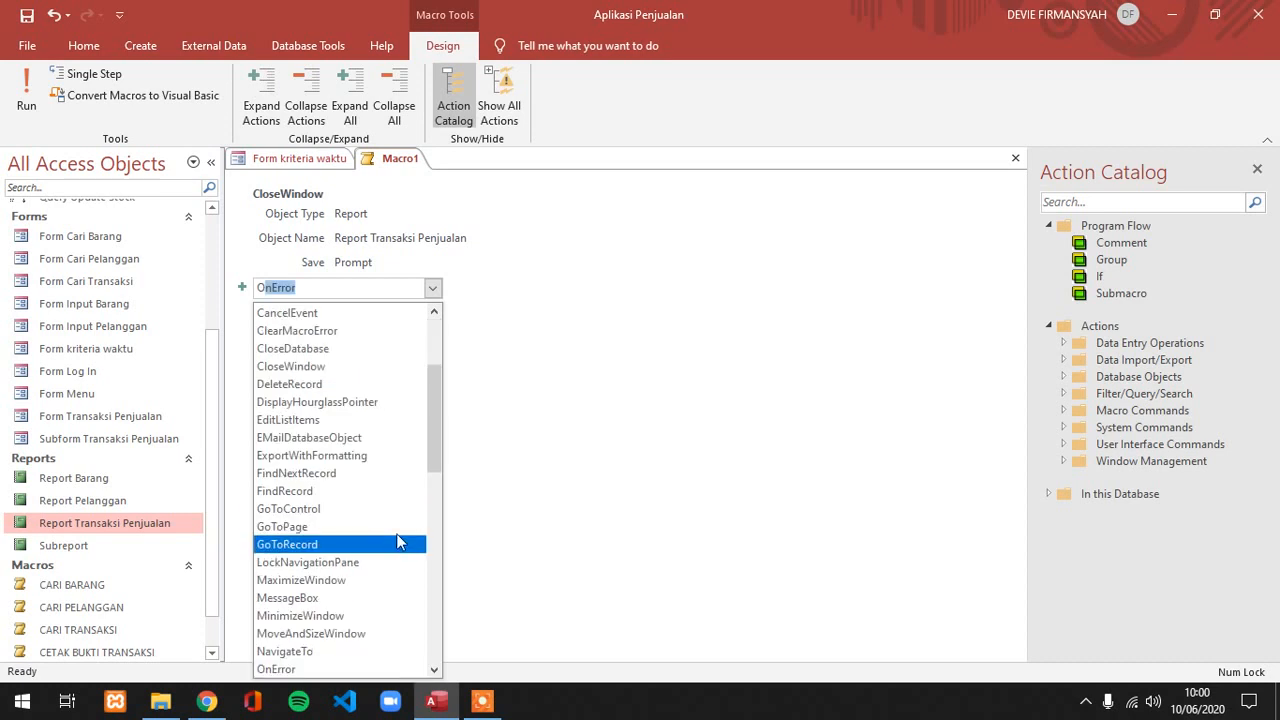
{"action": "left_click_drag", "start_coordinate": [437, 387], "coordinate": [428, 468]}
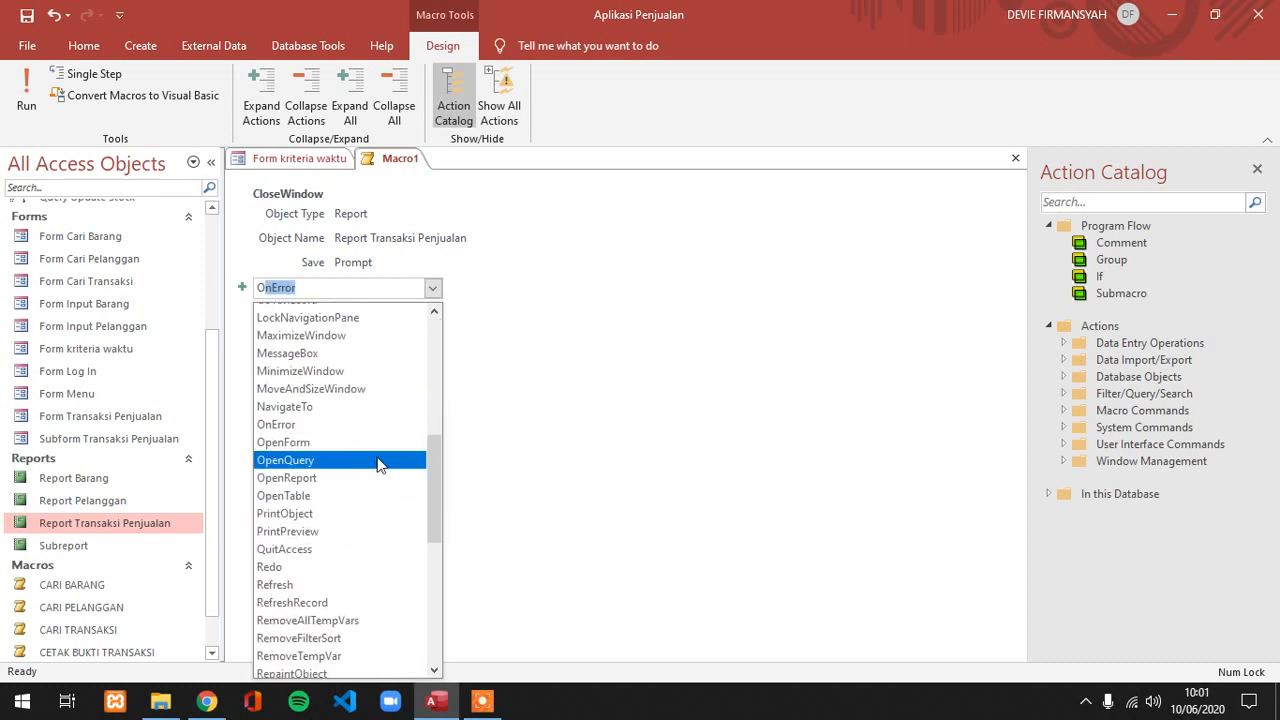
{"action": "left_click", "coordinate": [343, 477]}
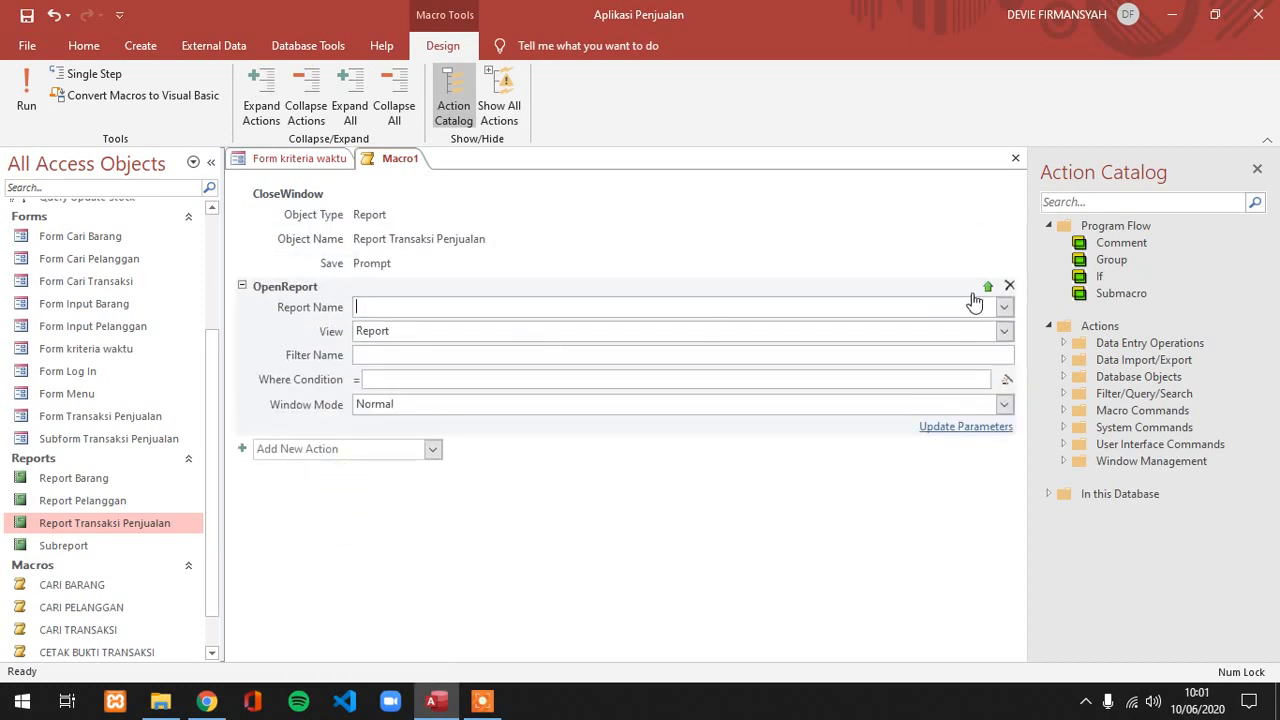
{"action": "left_click", "coordinate": [1004, 308]}
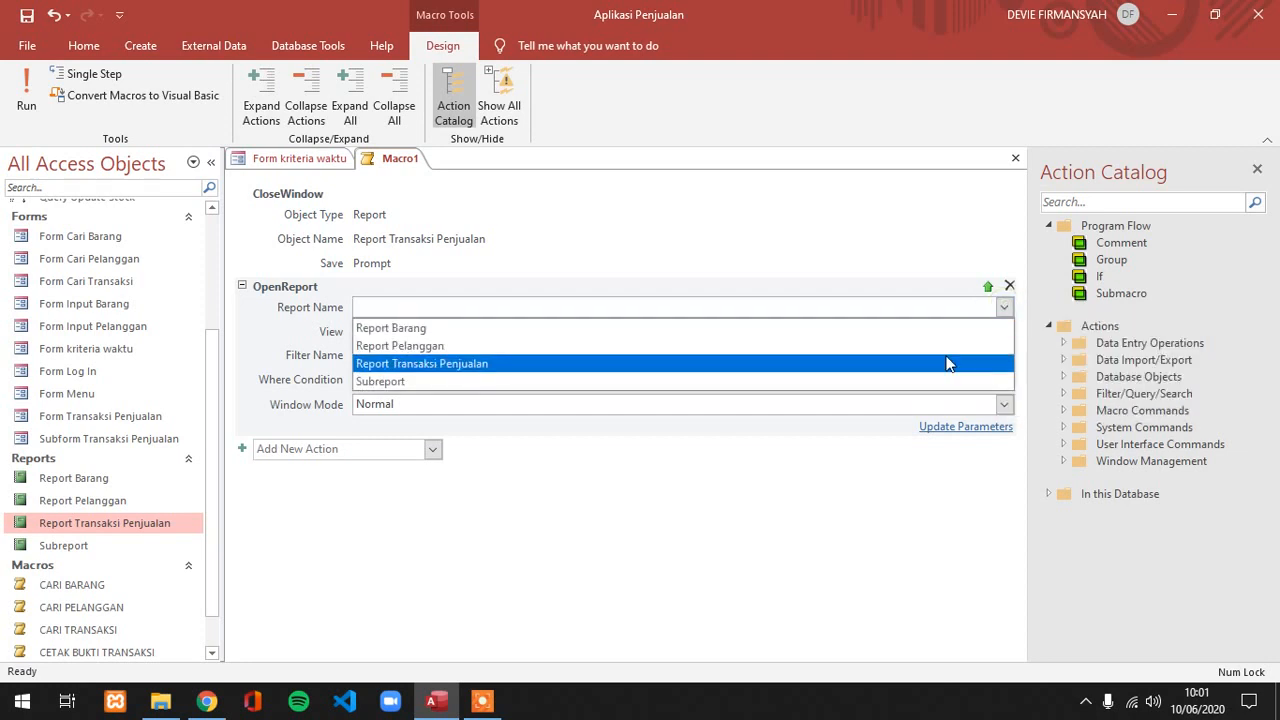
{"action": "left_click", "coordinate": [942, 364]}
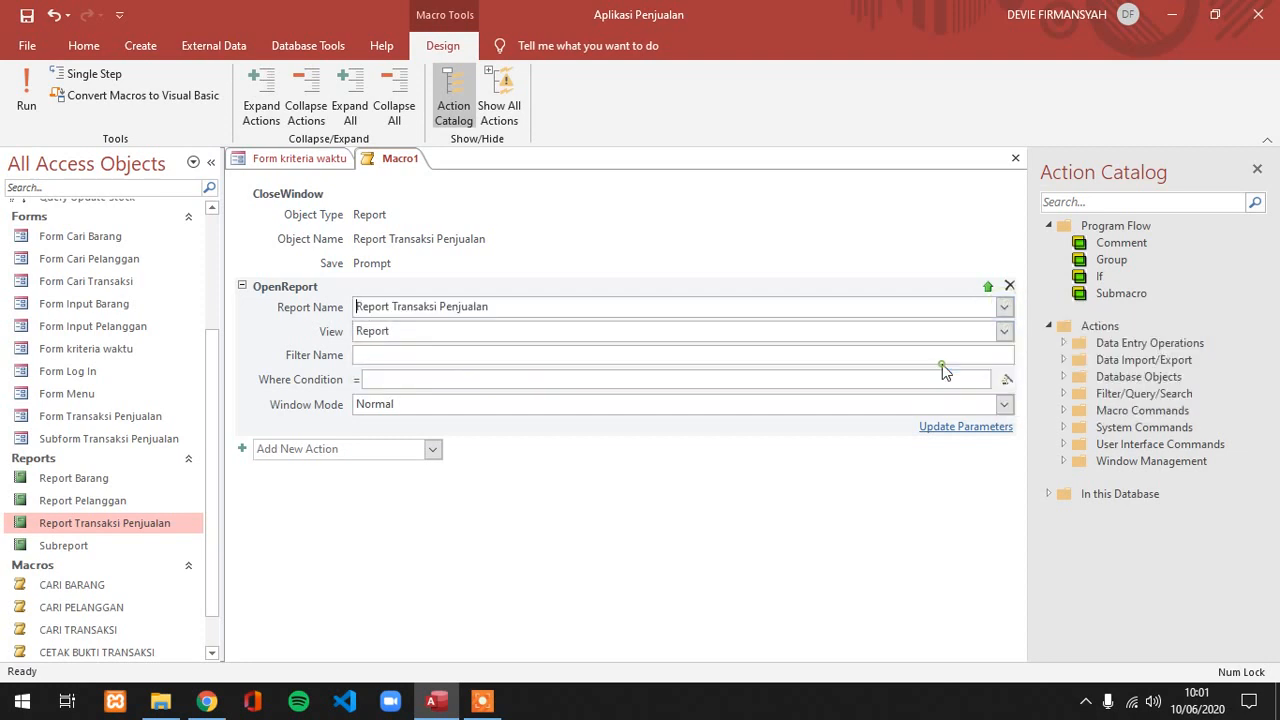
Start the OpenReport action's Where Condition in the Expression Builder with the Tanggal Transaksi field of Table Head Transaksi.
{"action": "left_click", "coordinate": [475, 384]}
{"action": "left_click", "coordinate": [1007, 382]}
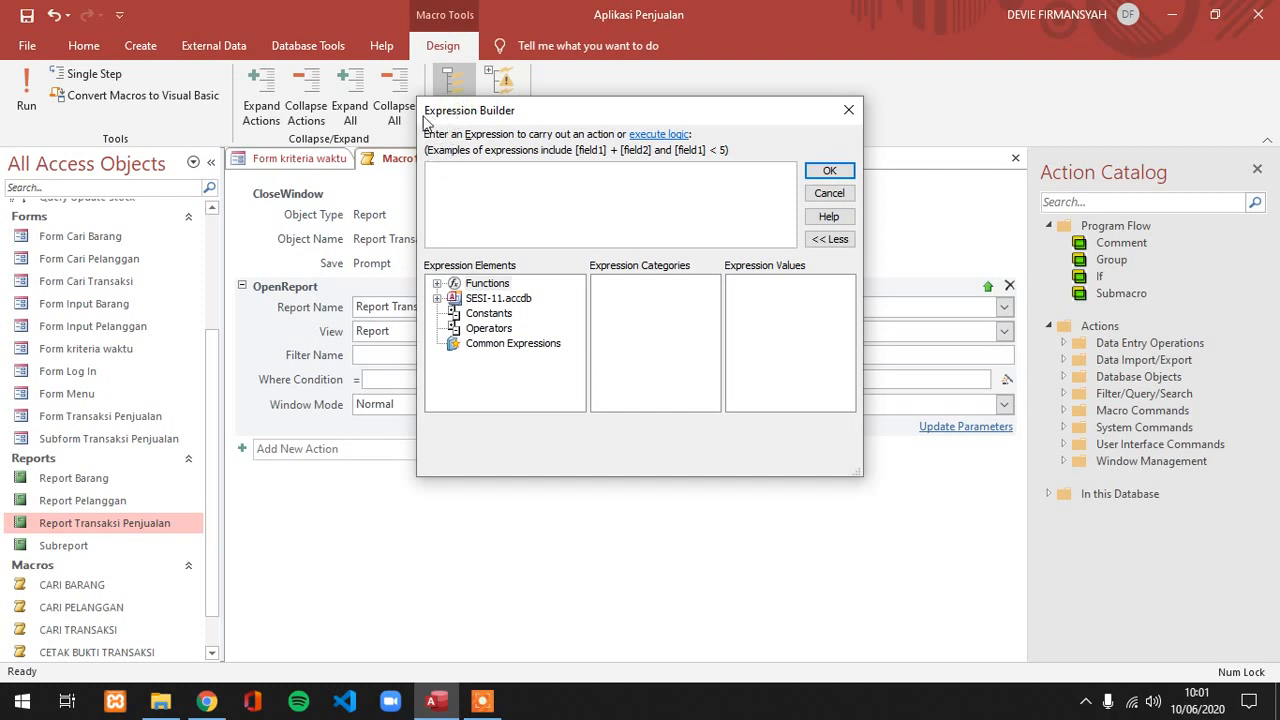
{"action": "left_click_drag", "start_coordinate": [417, 120], "coordinate": [76, 120]}
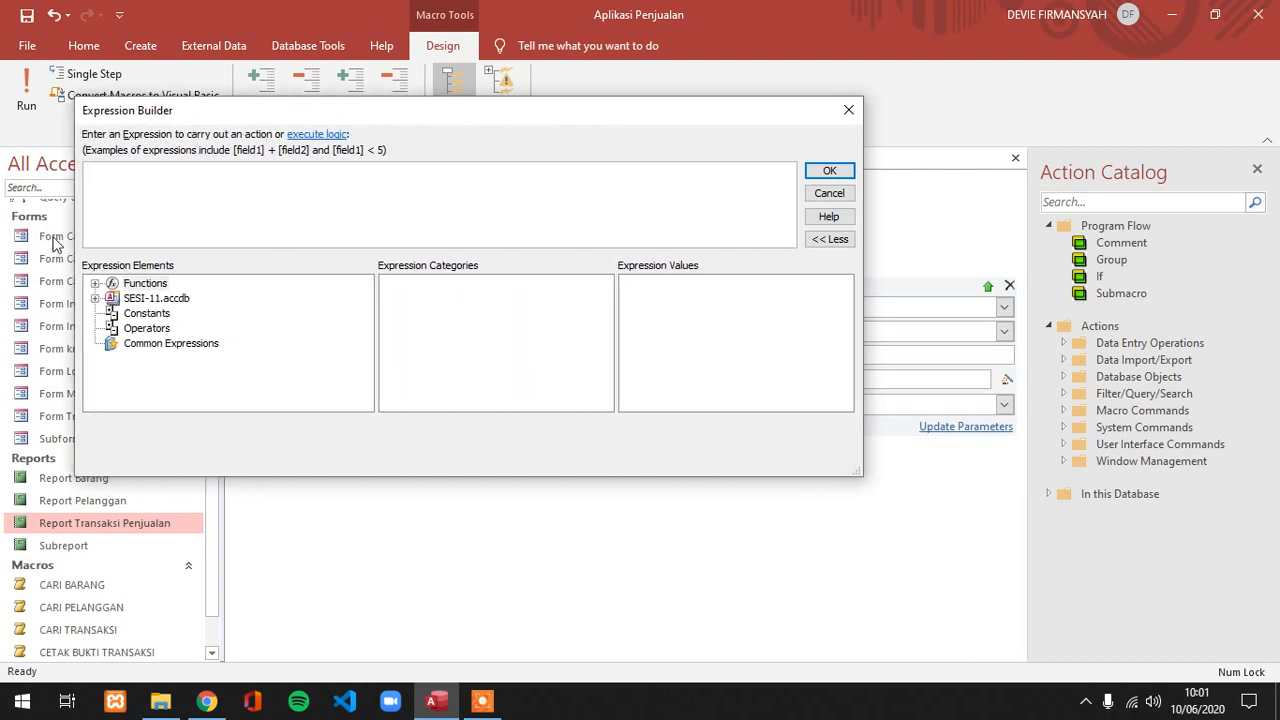
{"action": "left_click", "coordinate": [95, 298]}
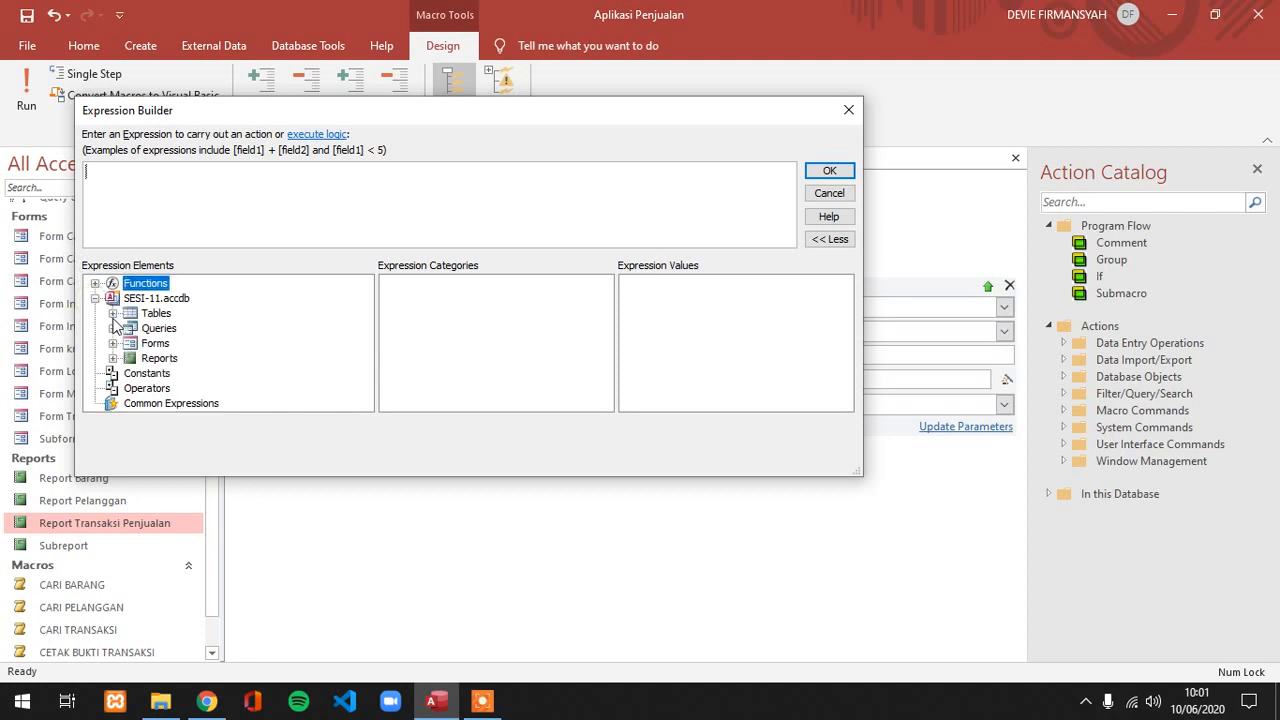
{"action": "left_click", "coordinate": [112, 314]}
{"action": "left_click", "coordinate": [158, 360]}
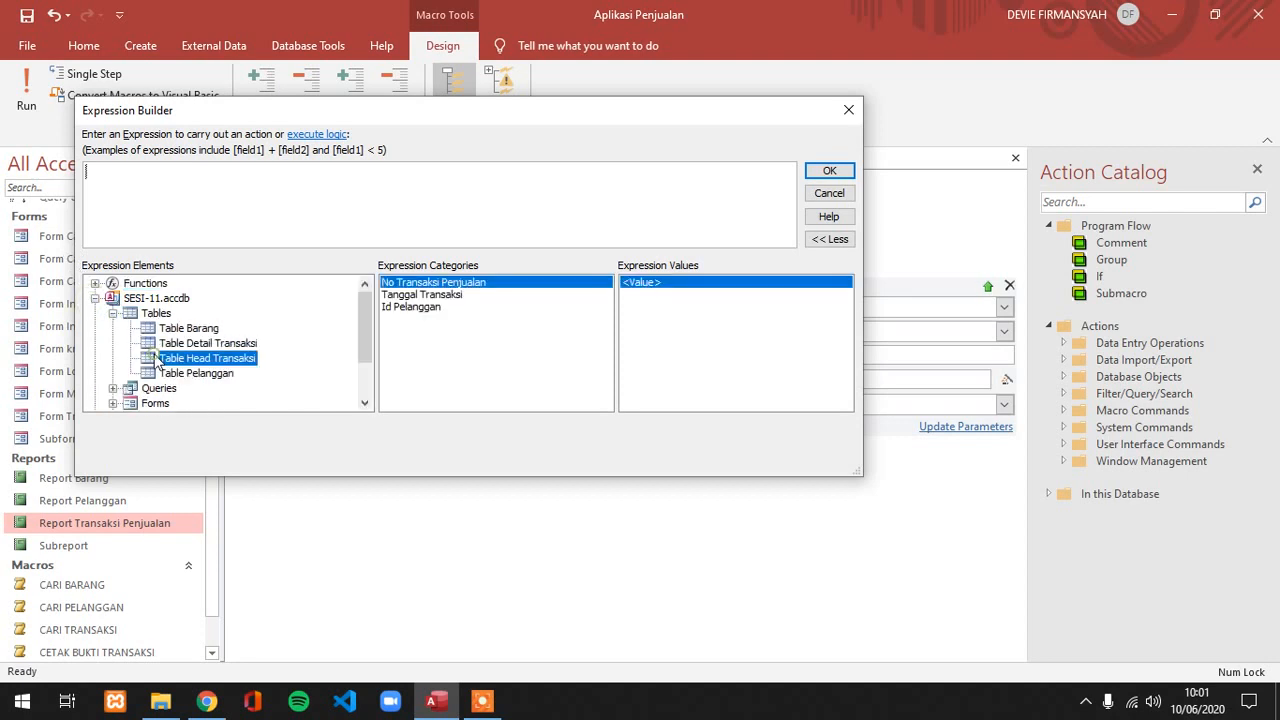
{"action": "left_click", "coordinate": [397, 296]}
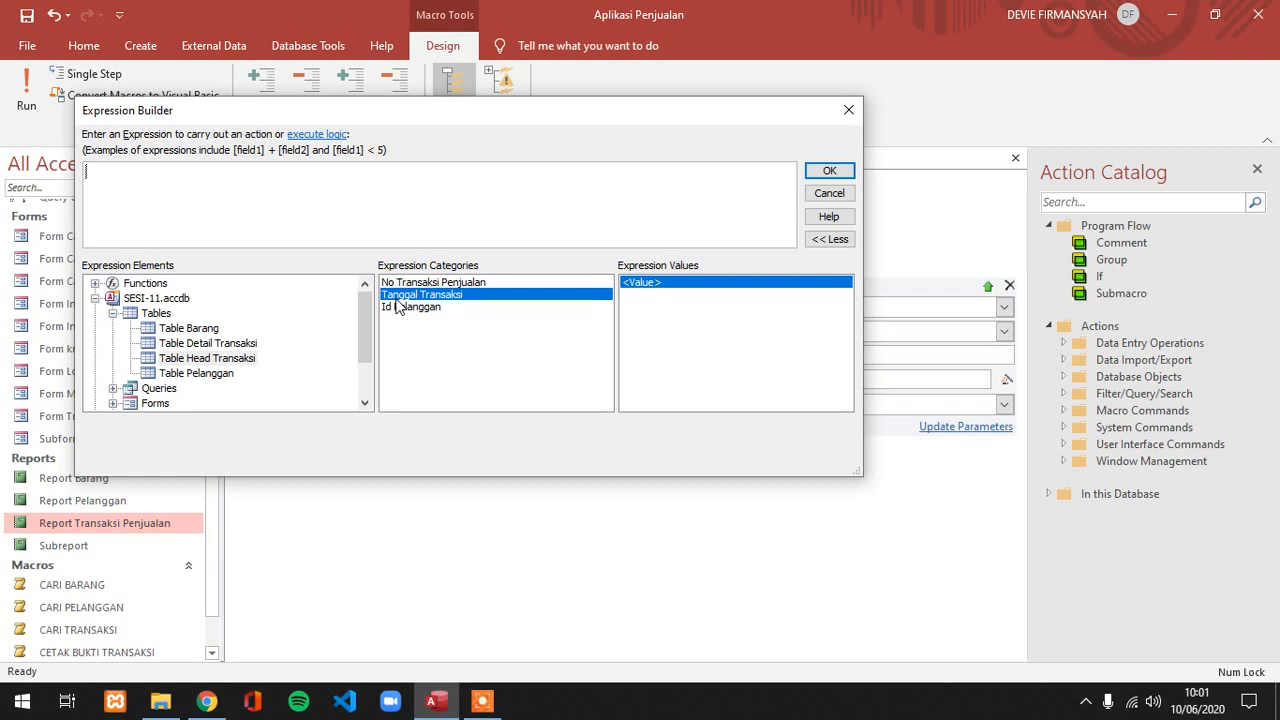
{"action": "double_click", "coordinate": [397, 296]}
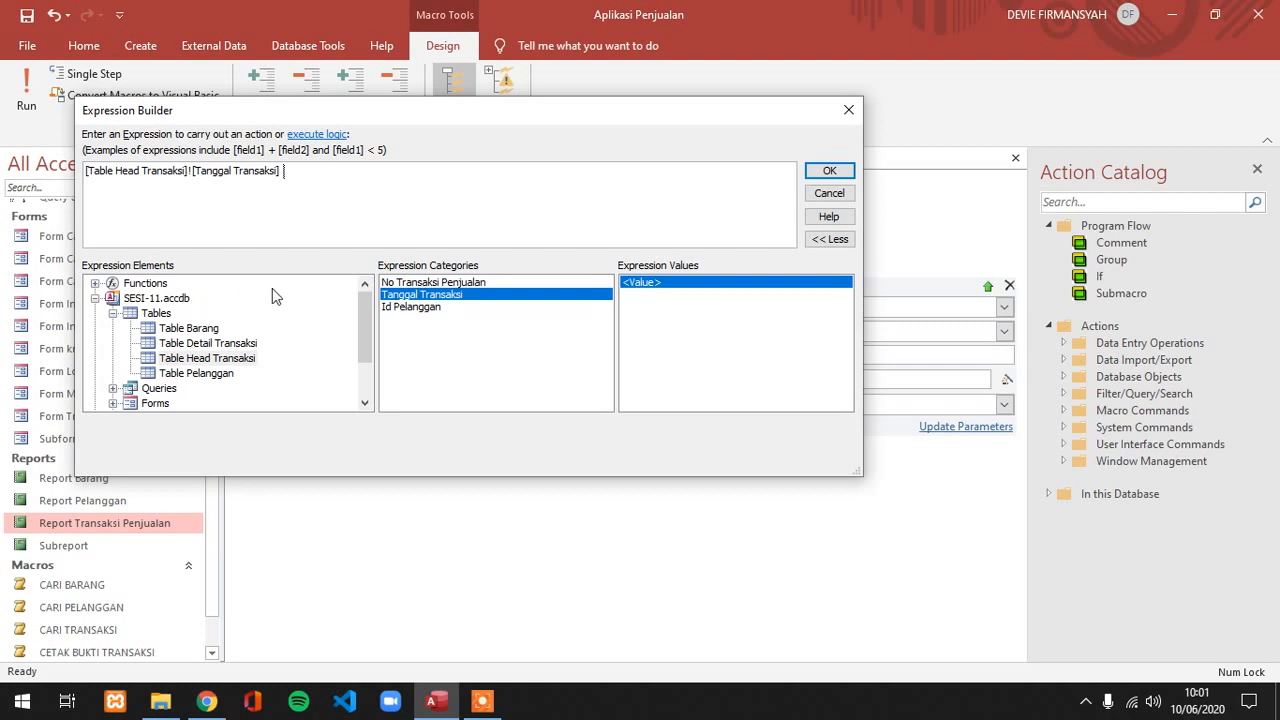
Continue the expression with >= and the txttglawal control of Form kriteria waktu.
{"action": "left_click", "coordinate": [316, 171]}
{"action": "type", "text": ">="}
{"action": "left_click", "coordinate": [114, 404]}
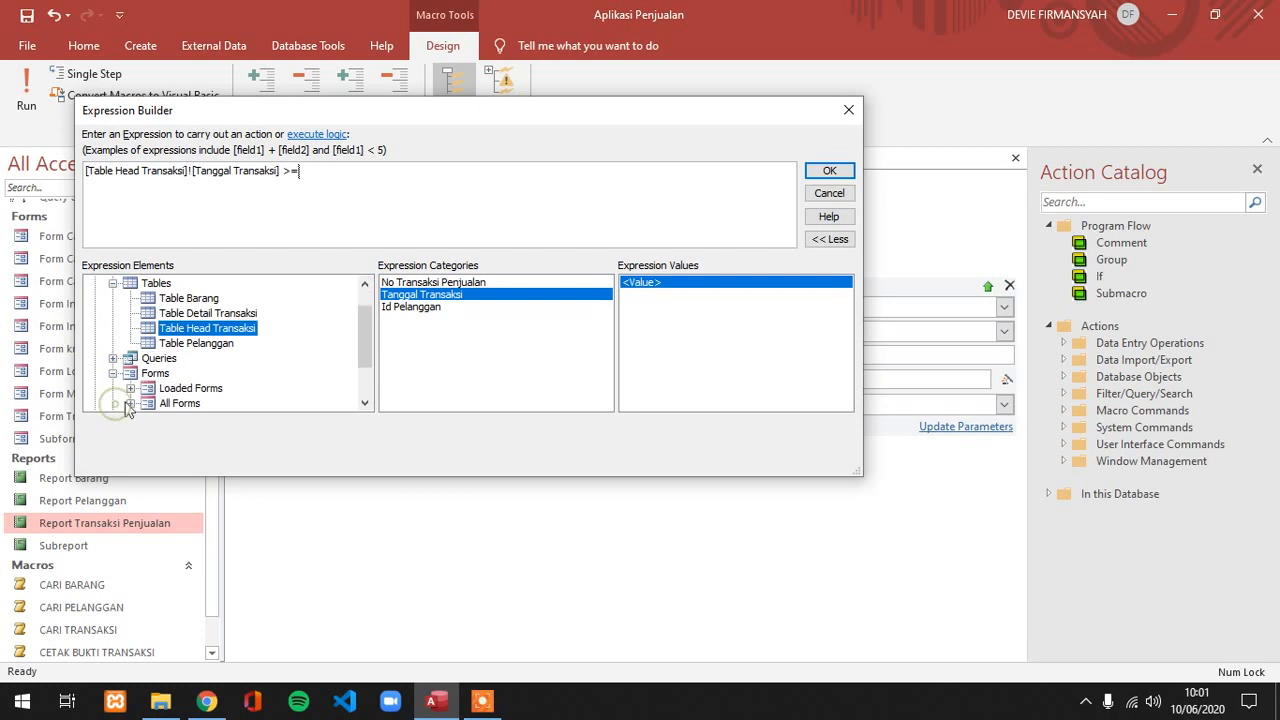
{"action": "left_click", "coordinate": [131, 403]}
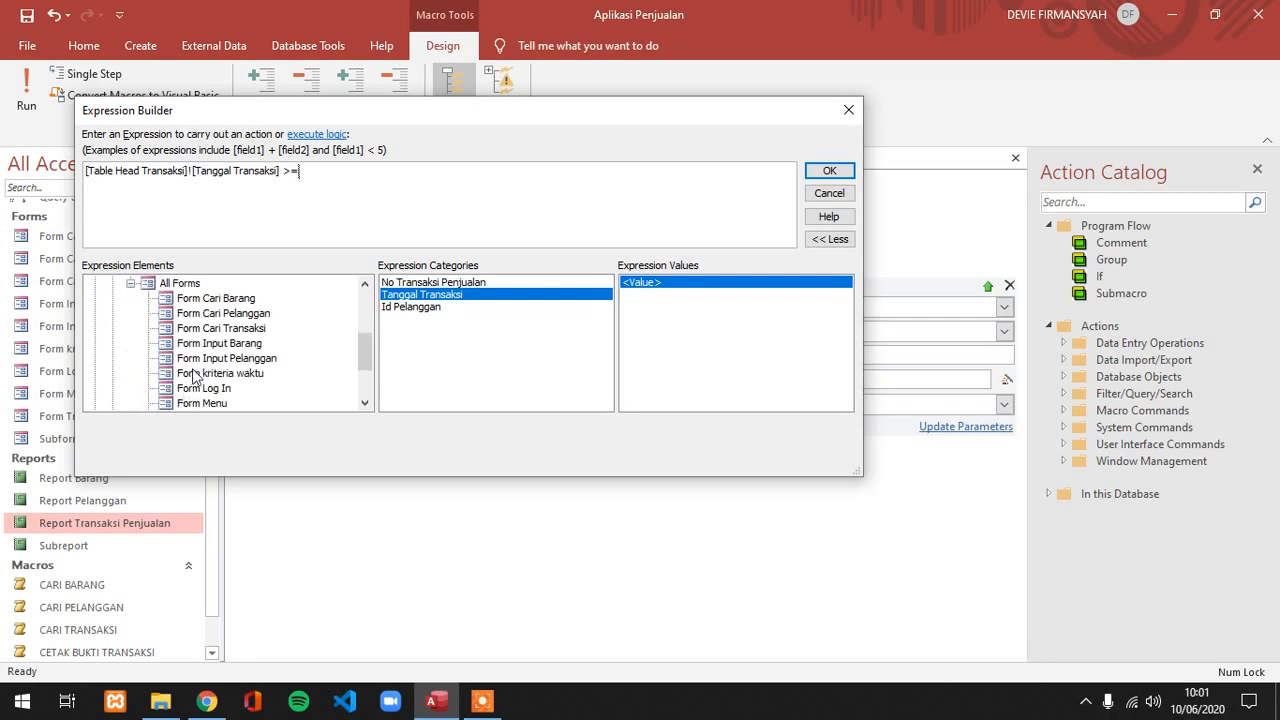
{"action": "left_click", "coordinate": [197, 374]}
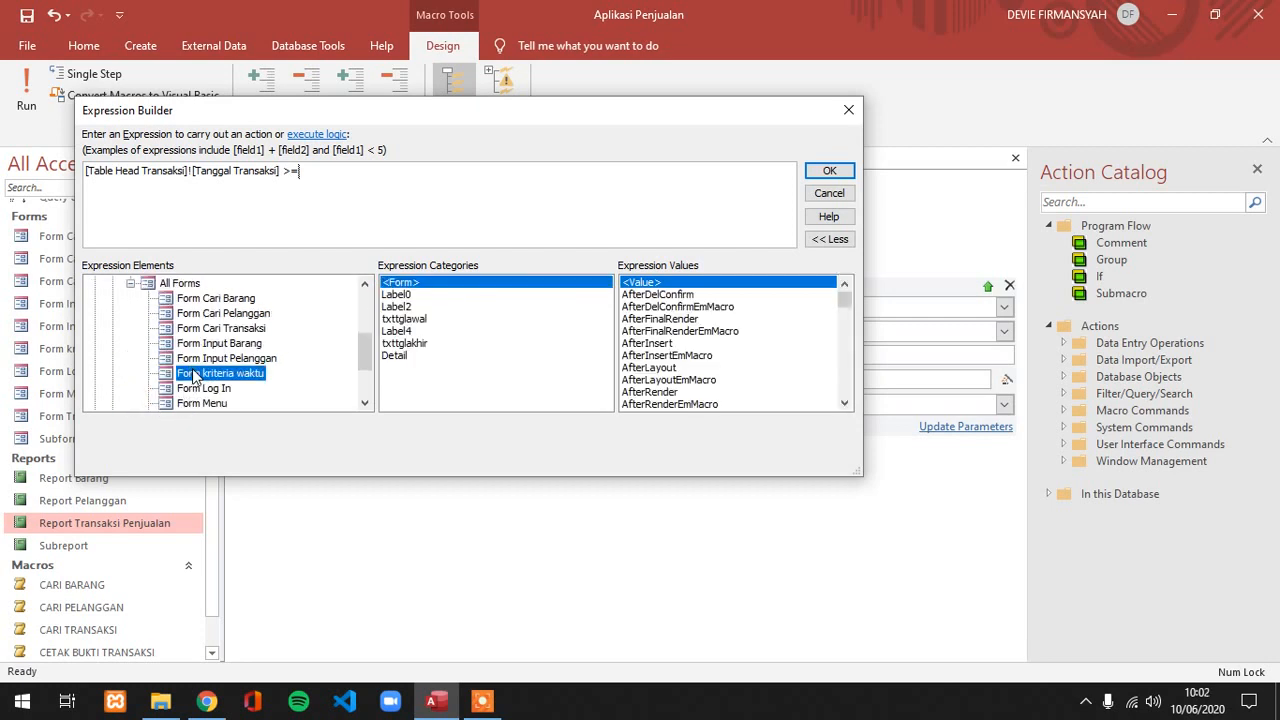
{"action": "double_click", "coordinate": [400, 319]}
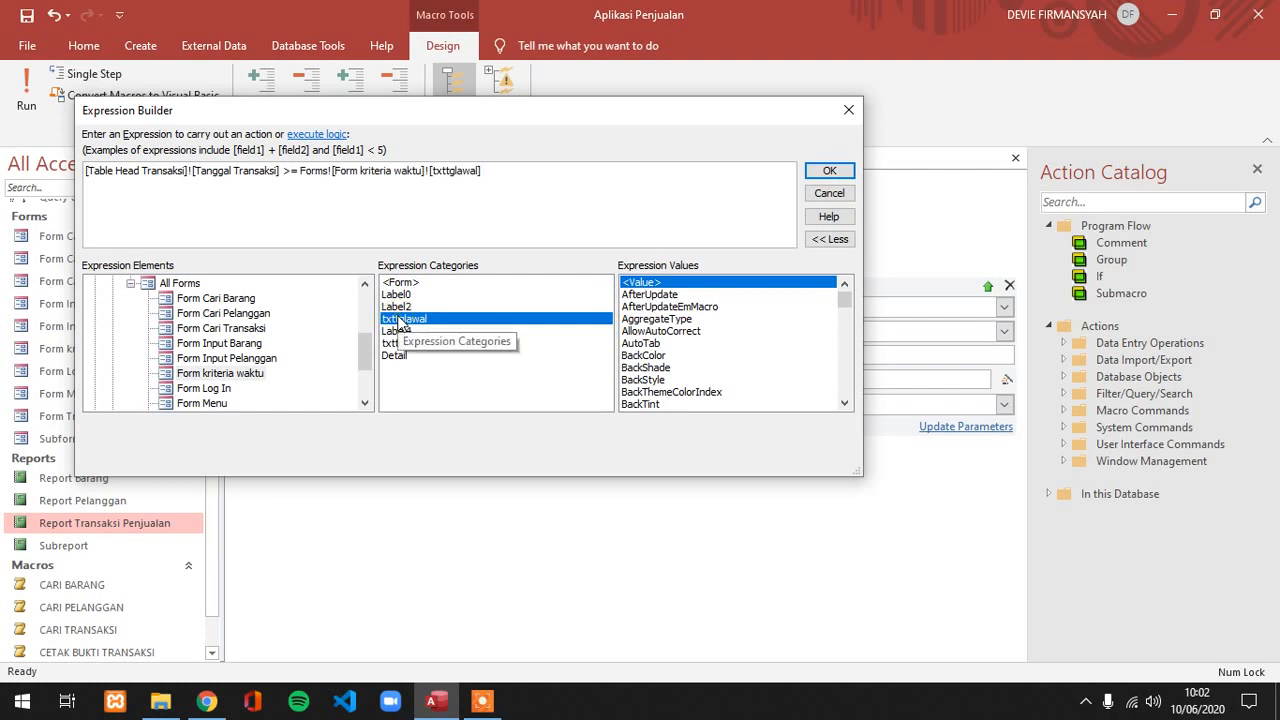
Append "and" plus the Tanggal Transaksi field of Table Head Transaksi to the expression.
{"action": "type", "text": "and"}
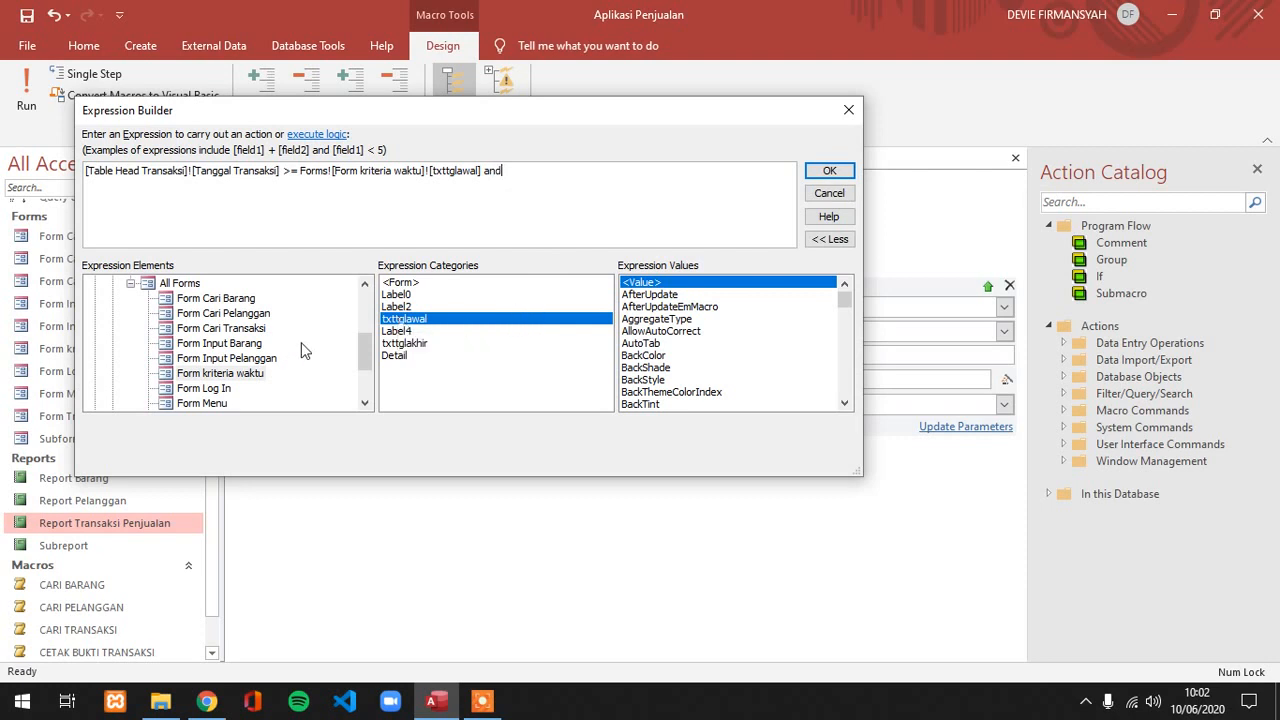
{"action": "scroll", "coordinate": [345, 355], "scroll_direction": "up", "scroll_amount": 4}
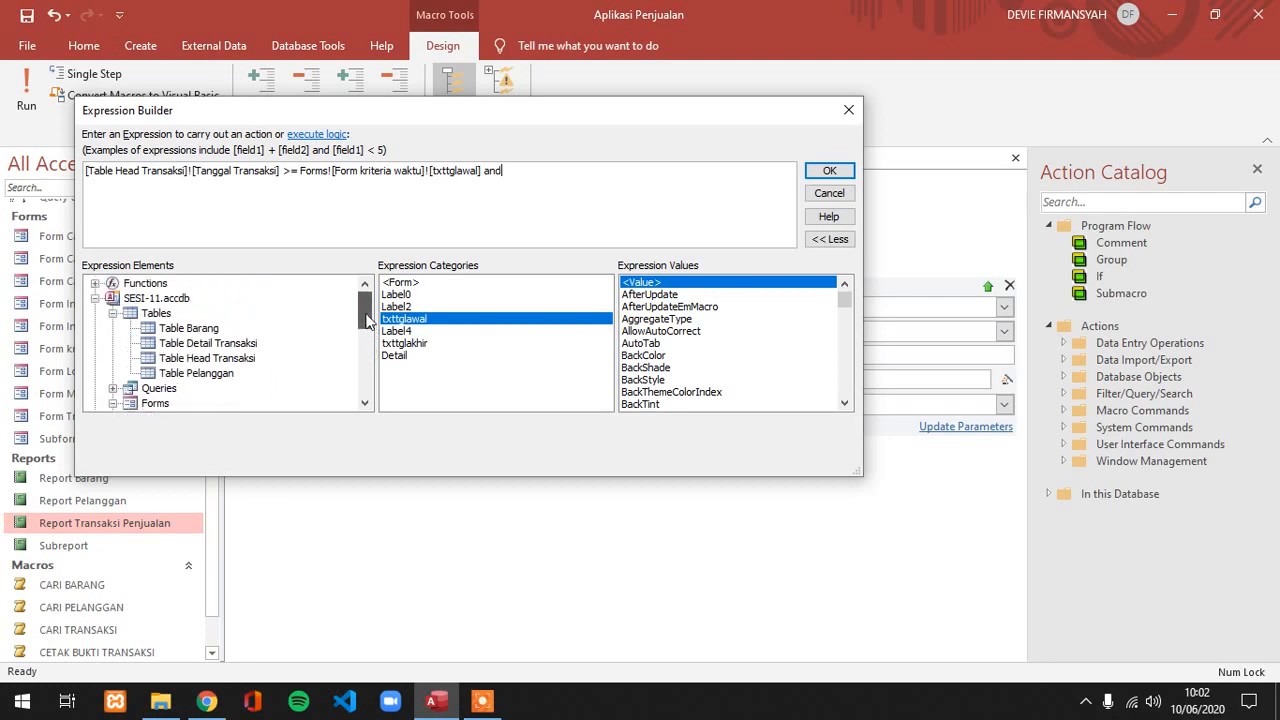
{"action": "left_click", "coordinate": [255, 358]}
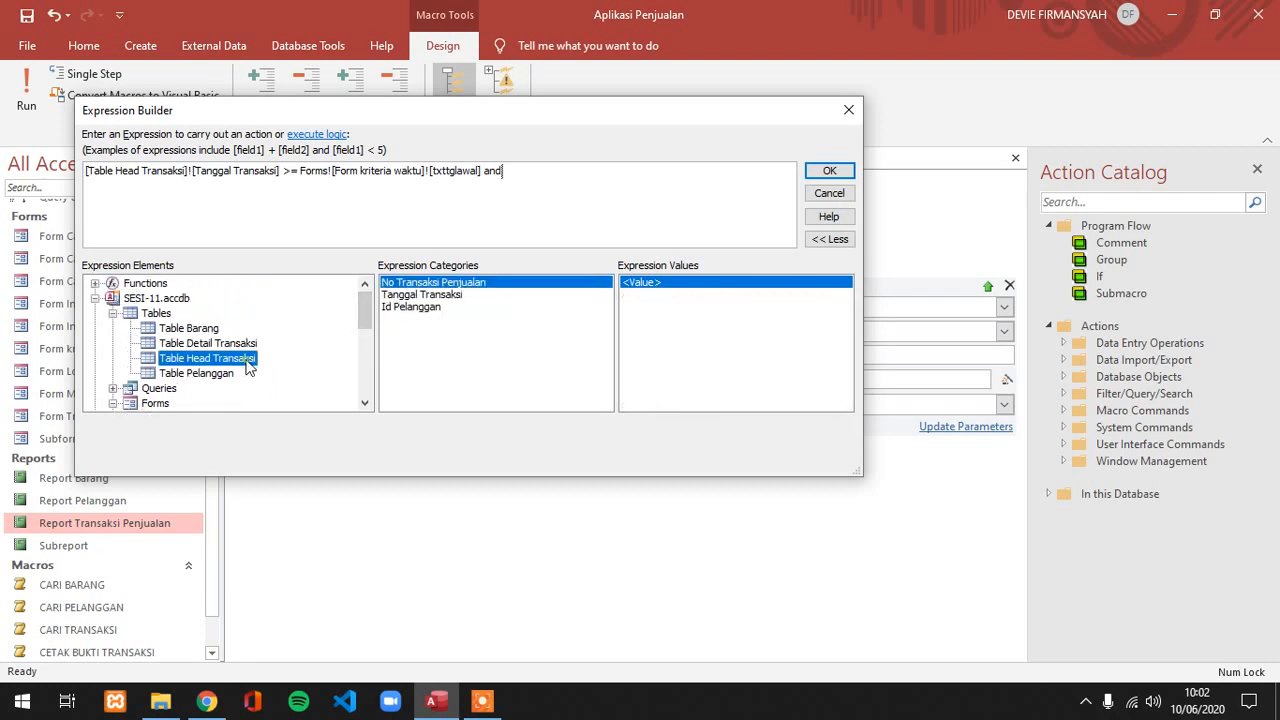
{"action": "double_click", "coordinate": [456, 296]}
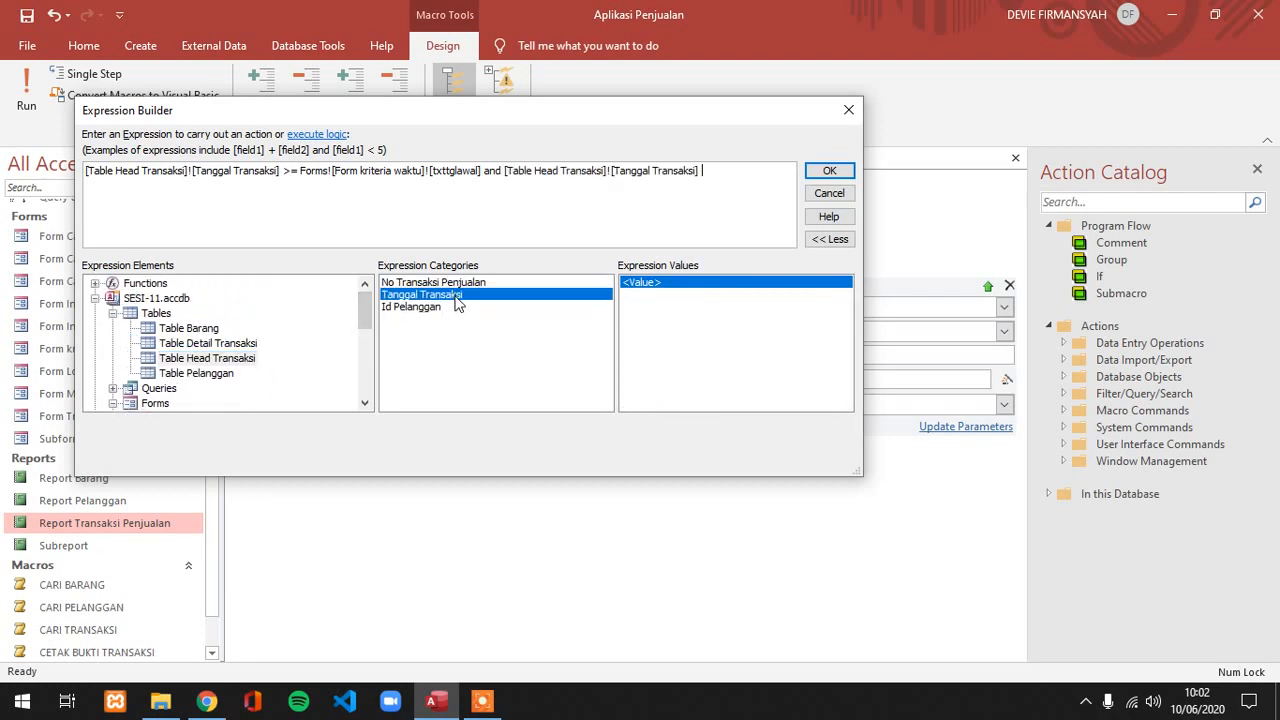
Complete the Where Condition with <= and the txttglakhir control of Form kriteria waktu, and accept the expression.
{"action": "type", "text": "<="}
{"action": "left_click_drag", "start_coordinate": [368, 295], "coordinate": [361, 359]}
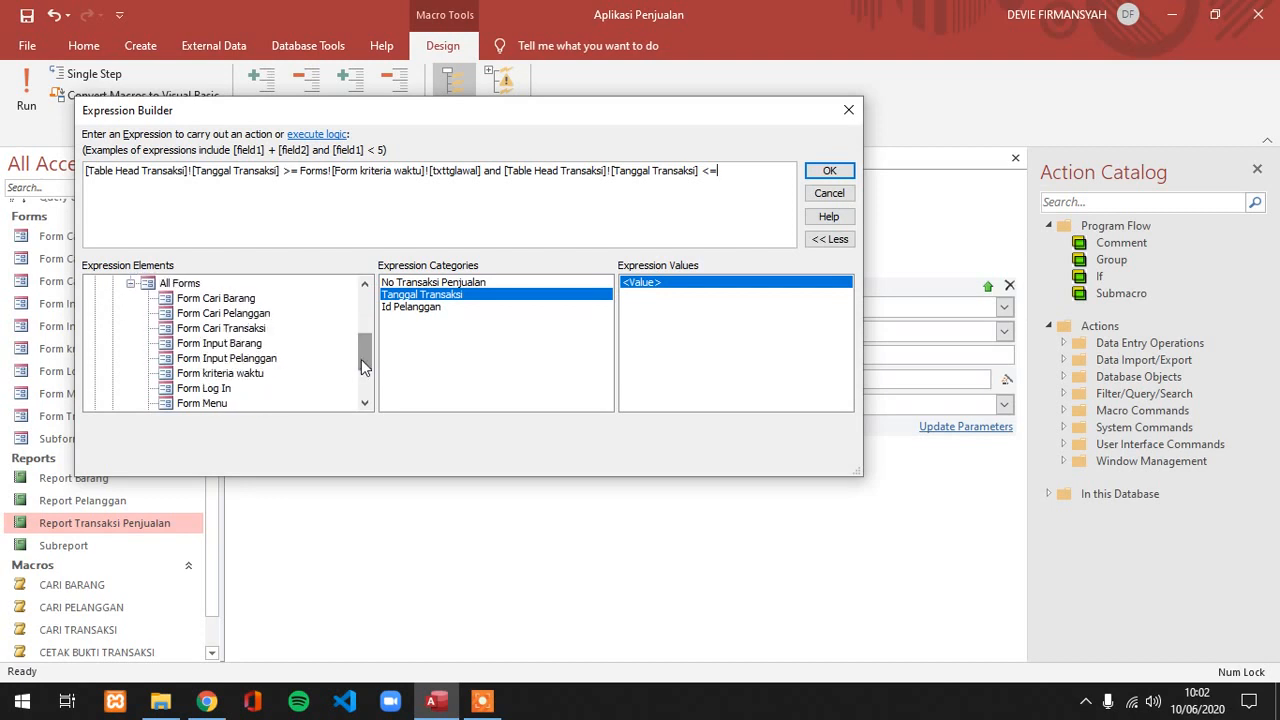
{"action": "left_click", "coordinate": [262, 374]}
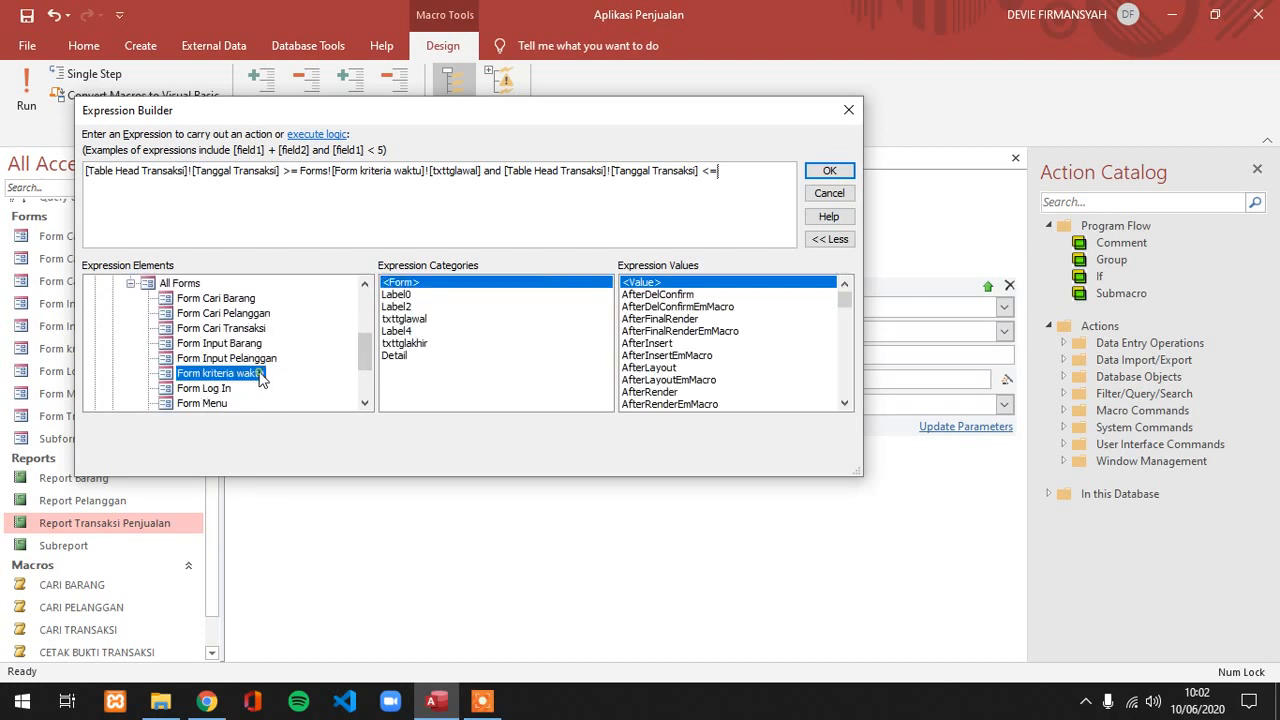
{"action": "double_click", "coordinate": [418, 344]}
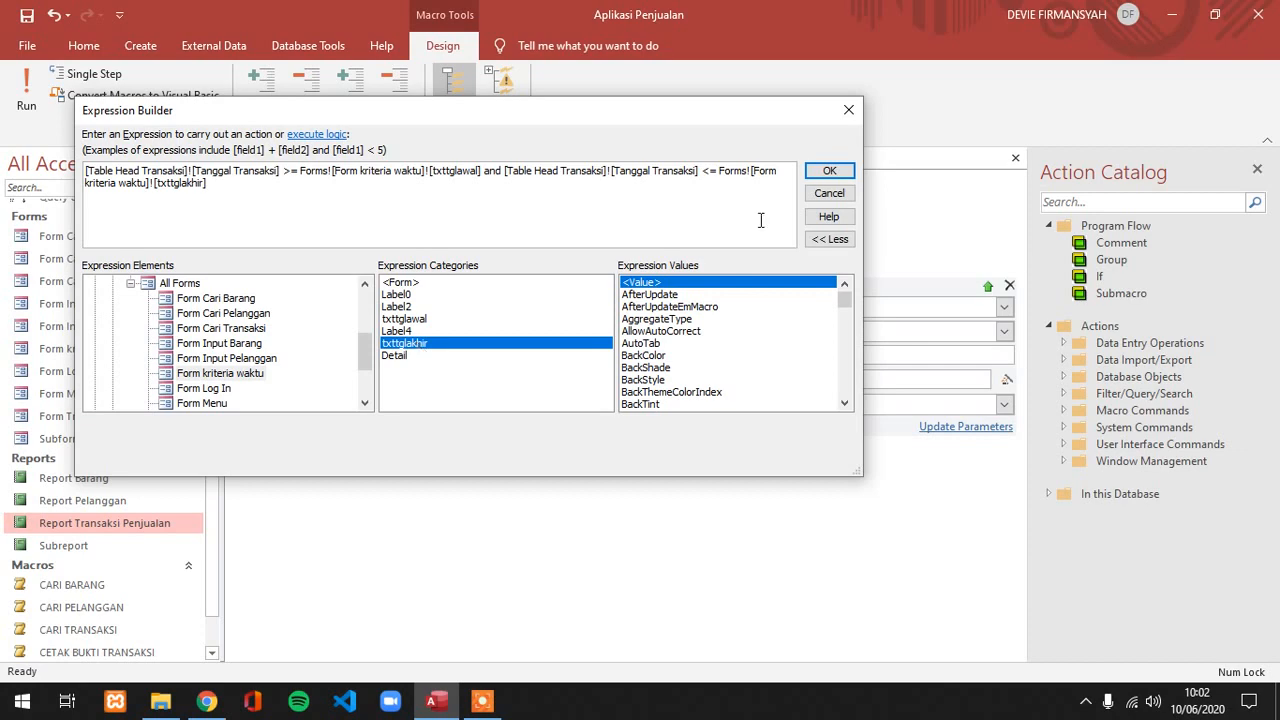
{"action": "left_click", "coordinate": [830, 176]}
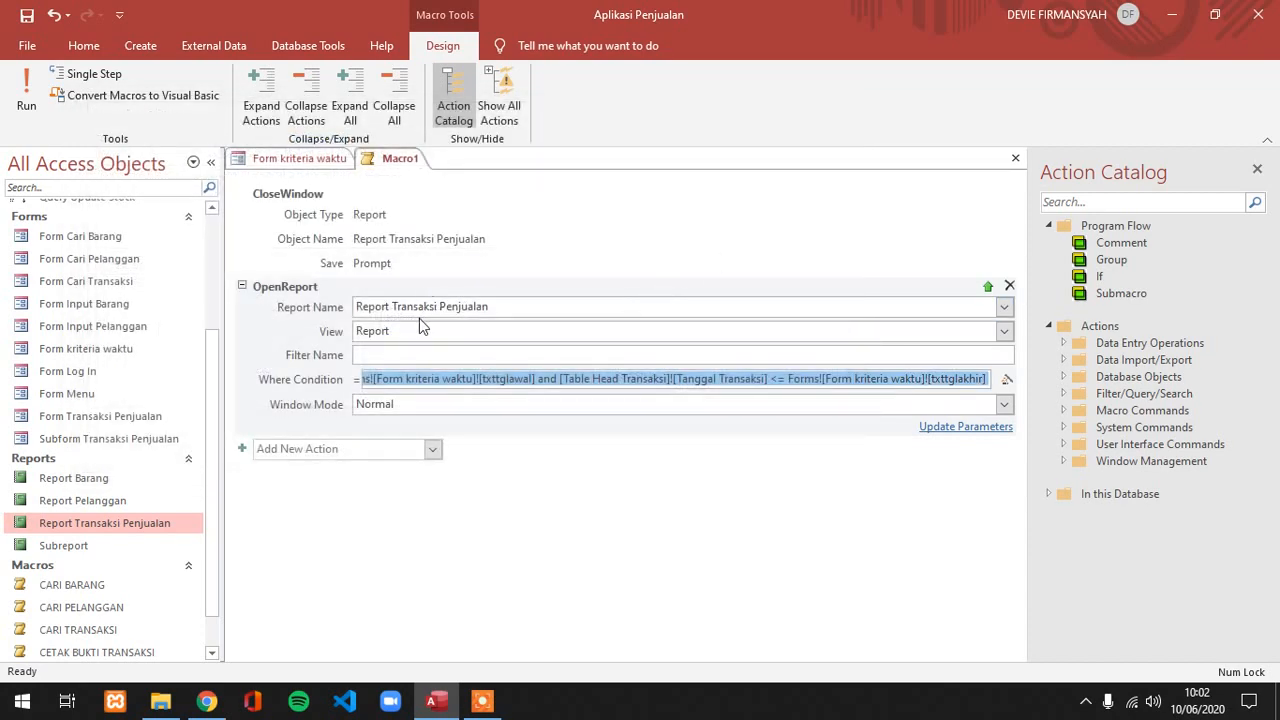
Add a second CloseWindow action that closes the form Form kriteria waktu.
{"action": "left_click", "coordinate": [434, 451]}
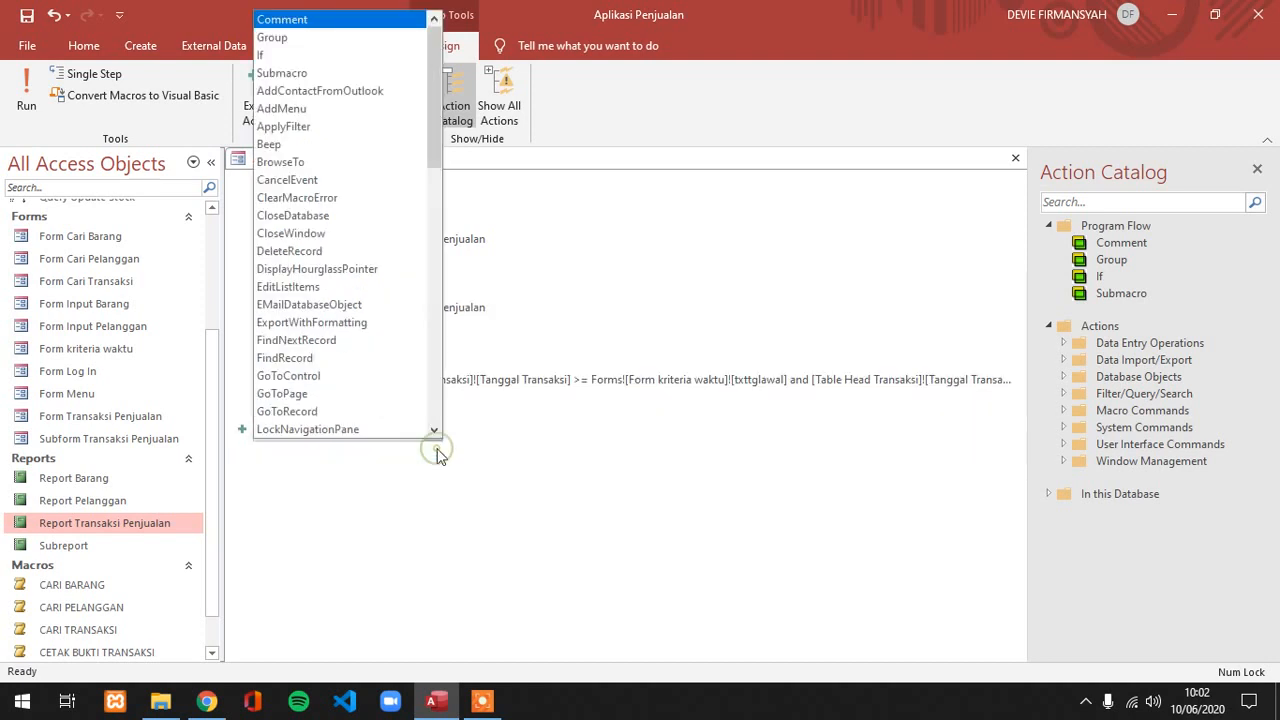
{"action": "left_click", "coordinate": [366, 233]}
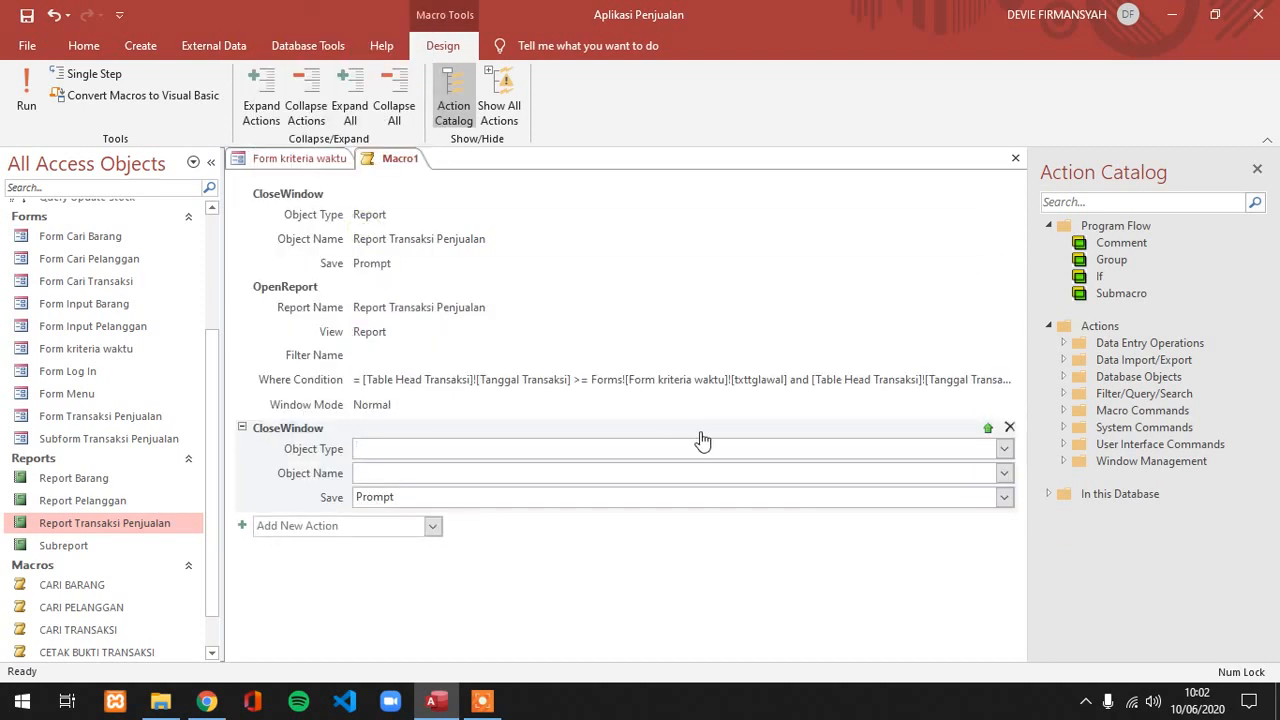
{"action": "left_click", "coordinate": [1004, 449]}
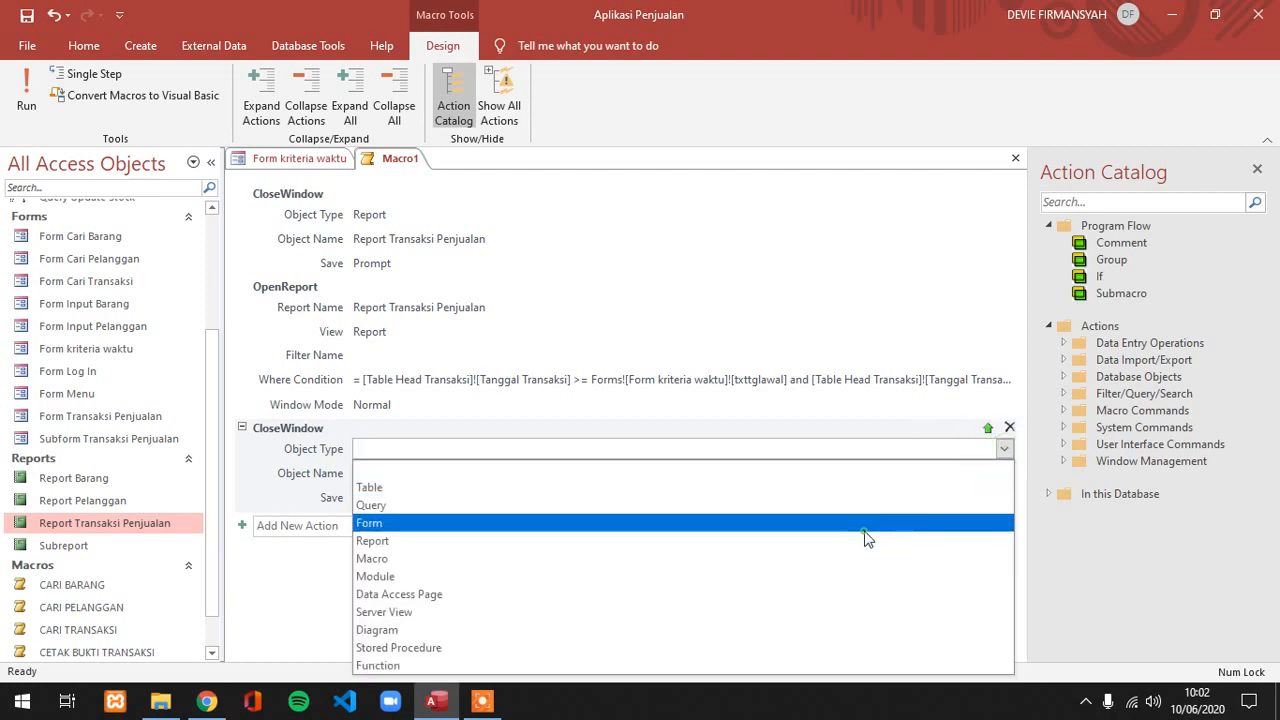
{"action": "left_click", "coordinate": [870, 523]}
{"action": "left_click", "coordinate": [1004, 473]}
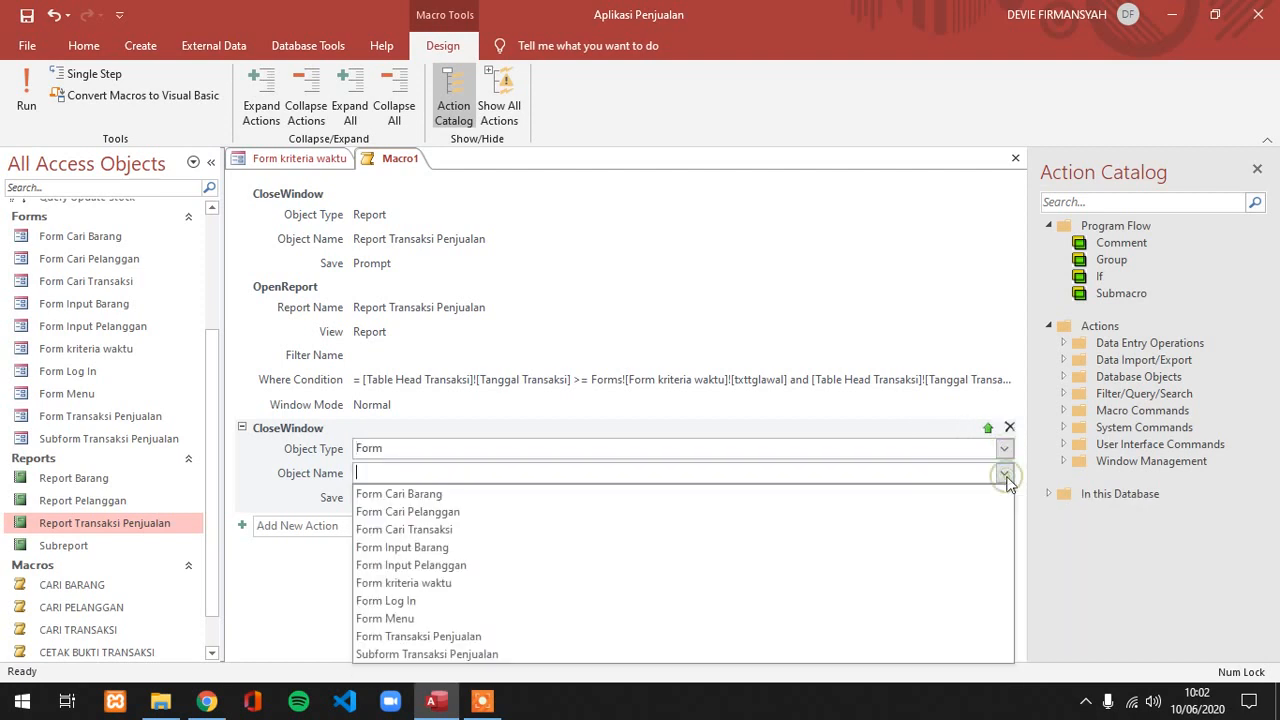
{"action": "left_click", "coordinate": [906, 588]}
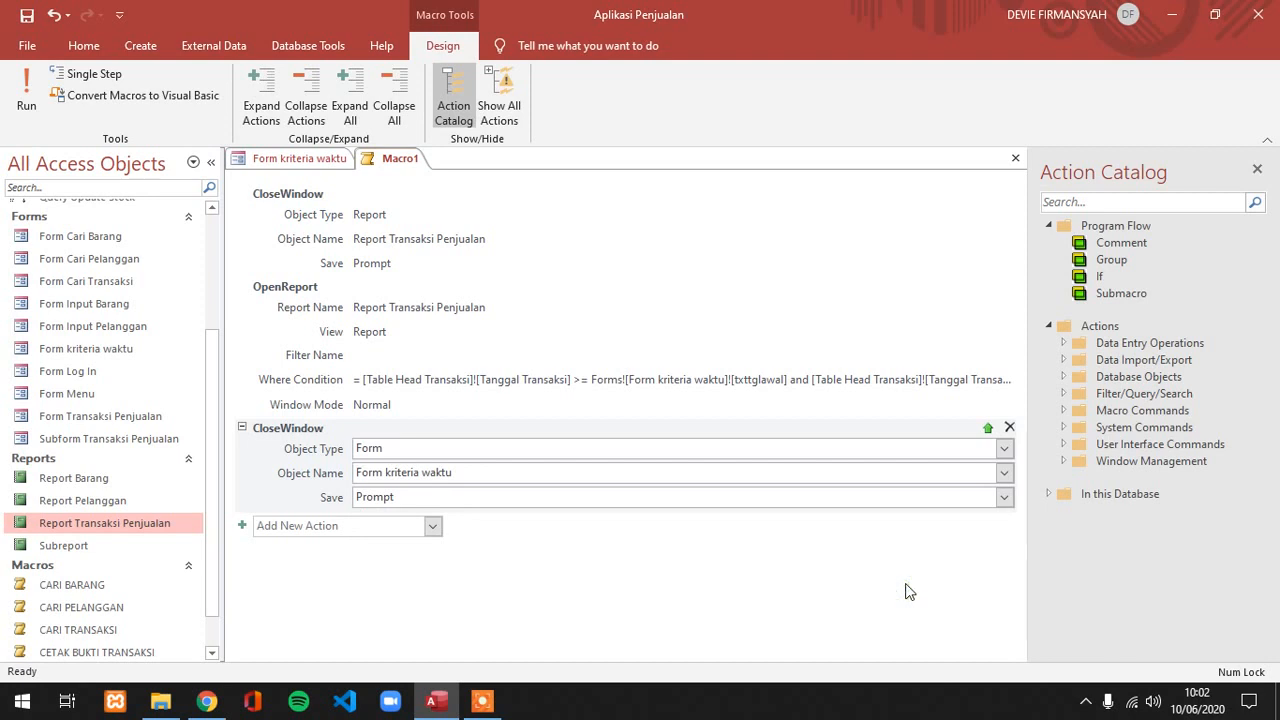
Save the macro under the name Cetak Per Tanggal.
{"action": "key", "text": "ctrl+s"}
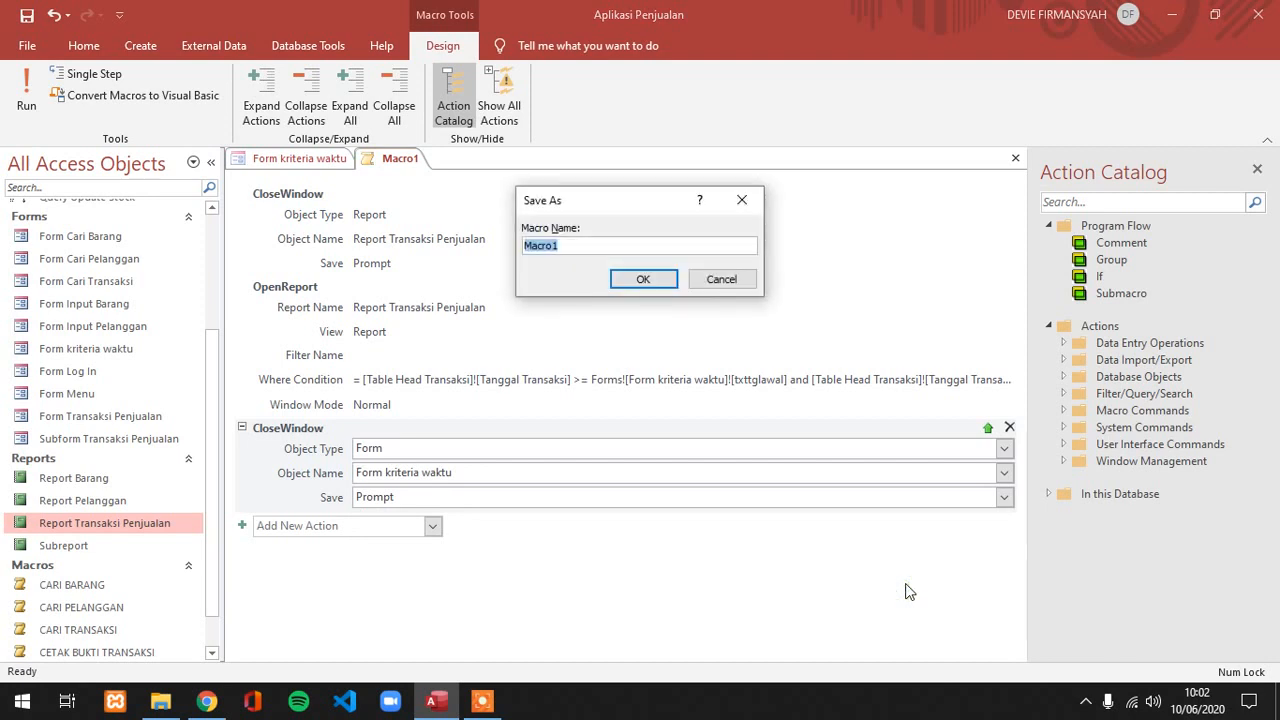
{"action": "type", "text": "C"}
{"action": "type", "text": "etak Per Tanggal"}
{"action": "key", "text": "Return"}
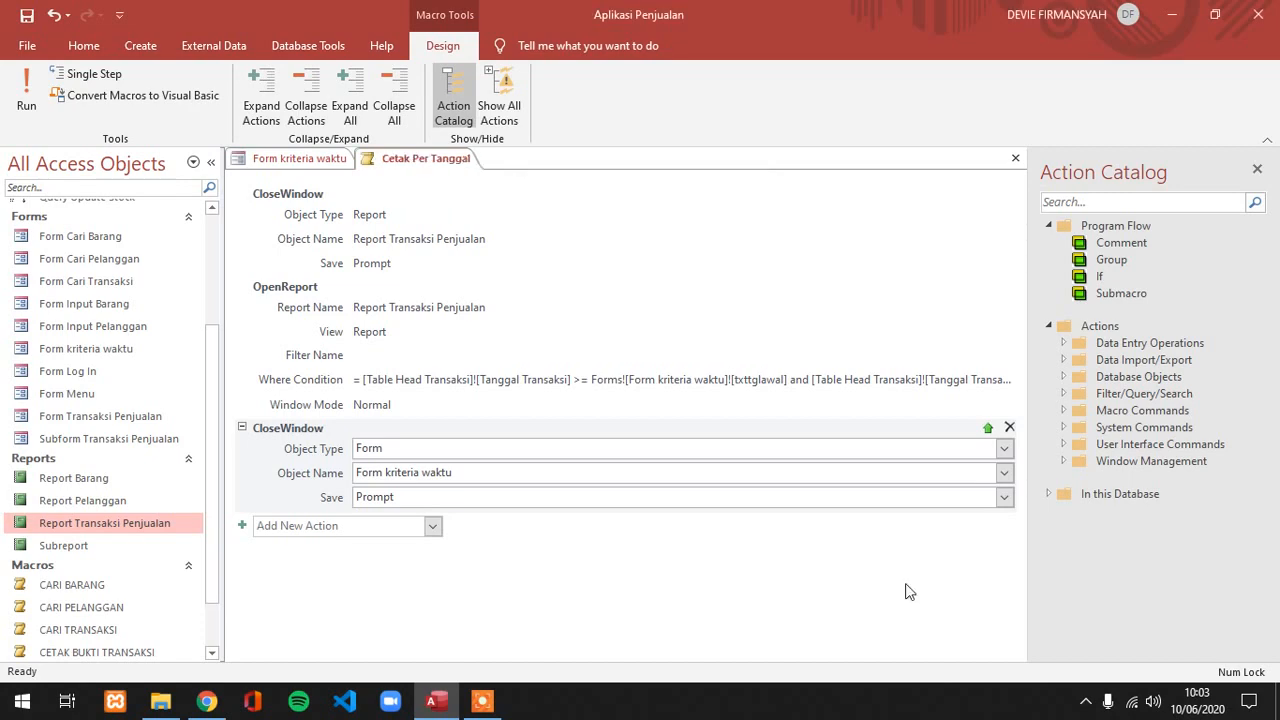
Close the Cetak Per Tanggal macro and place it as a command button below the Tanggal Akhir field on Form kriteria waktu.
{"action": "right_click", "coordinate": [448, 162]}
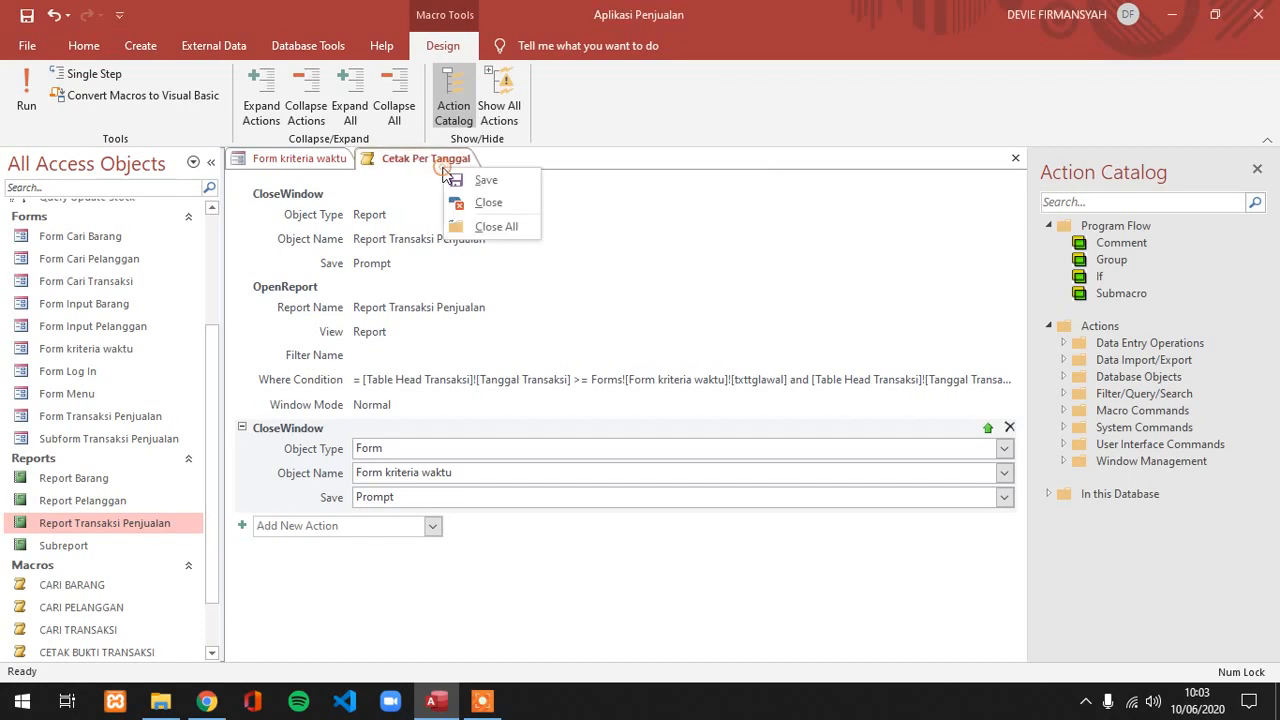
{"action": "left_click", "coordinate": [488, 203]}
{"action": "scroll", "coordinate": [168, 530], "scroll_direction": "down", "scroll_amount": 2}
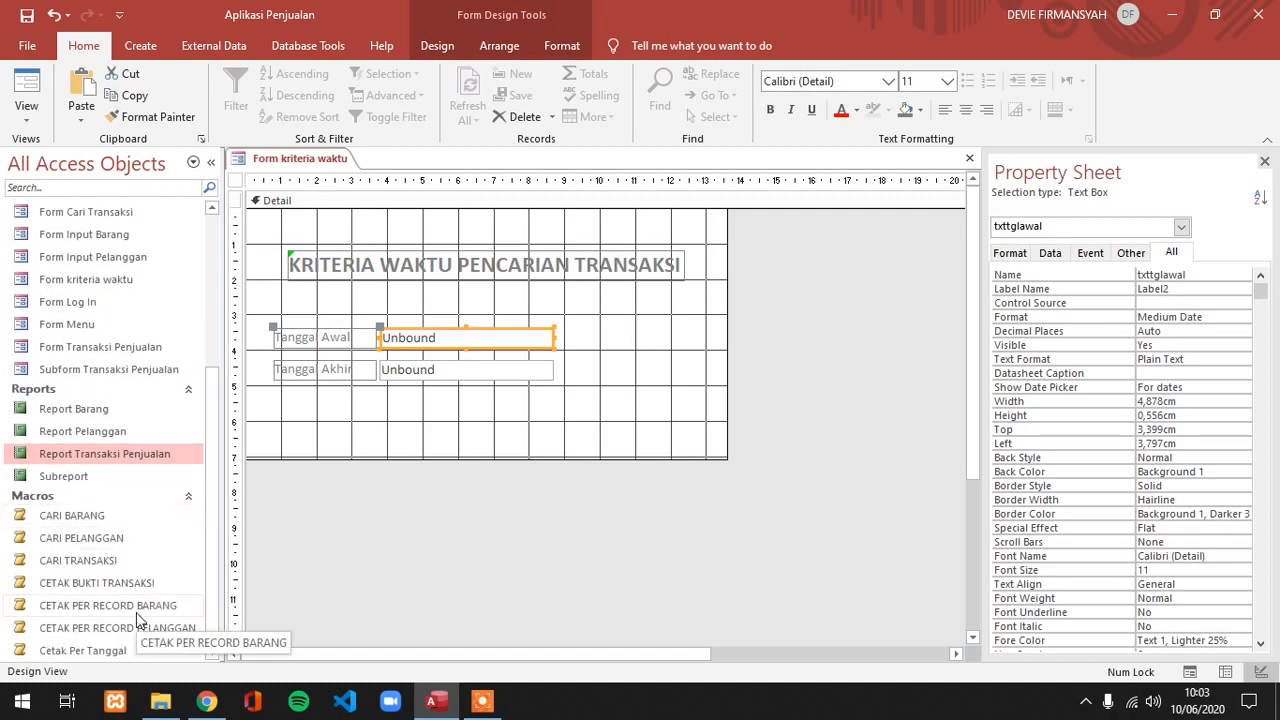
{"action": "left_click_drag", "start_coordinate": [100, 651], "coordinate": [420, 419]}
Make the Cetak Per Tanggal button's caption bold and red, and show the form in Form View.
{"action": "left_click", "coordinate": [140, 45]}
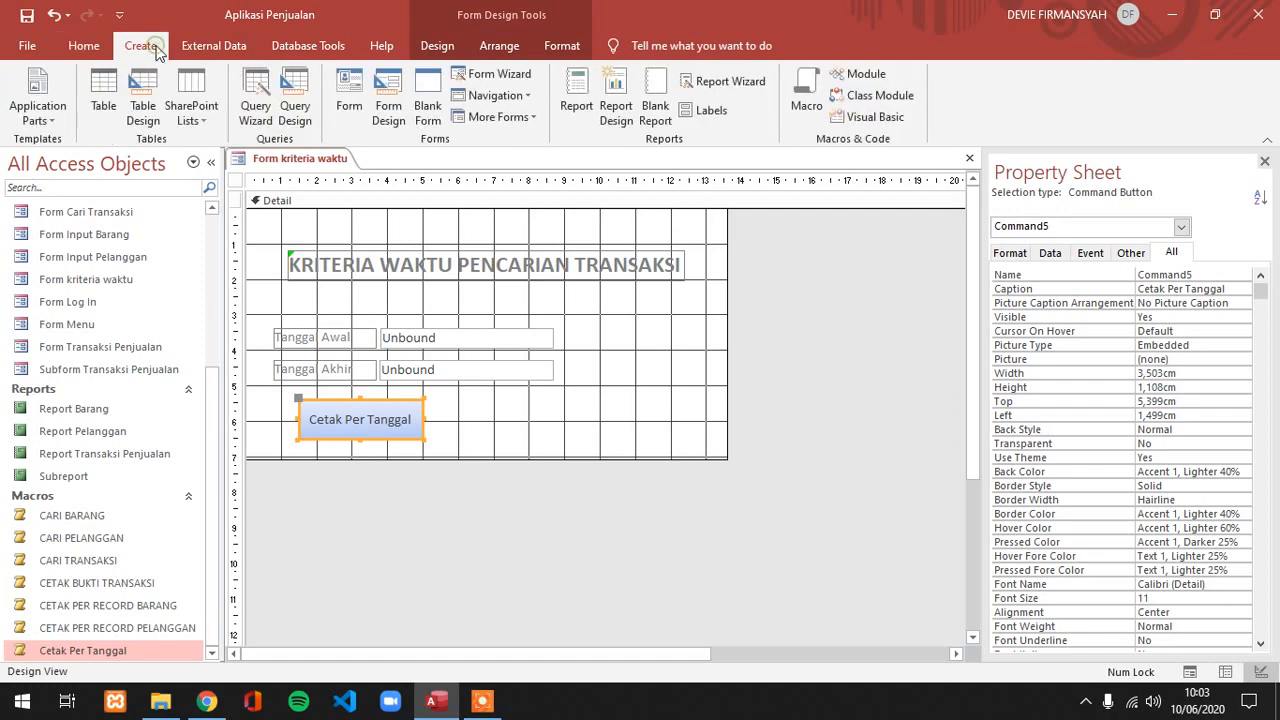
{"action": "left_click", "coordinate": [84, 45]}
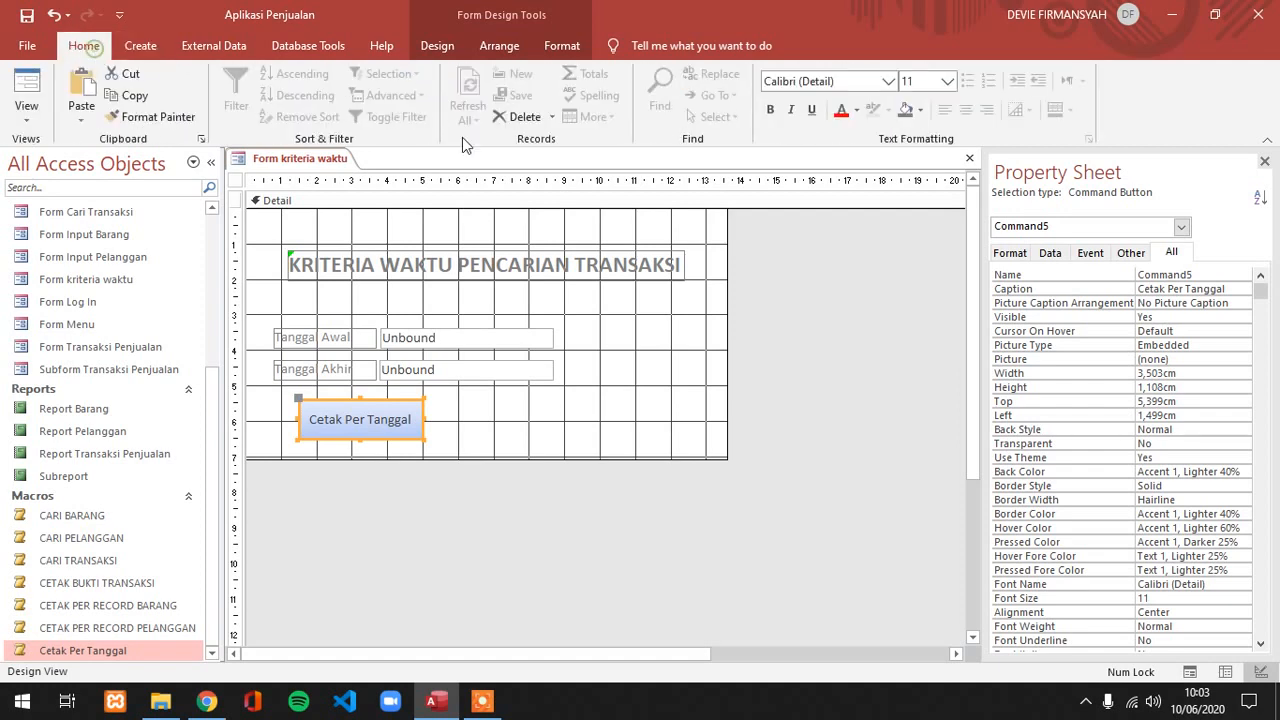
{"action": "left_click", "coordinate": [770, 109]}
{"action": "left_click", "coordinate": [839, 110]}
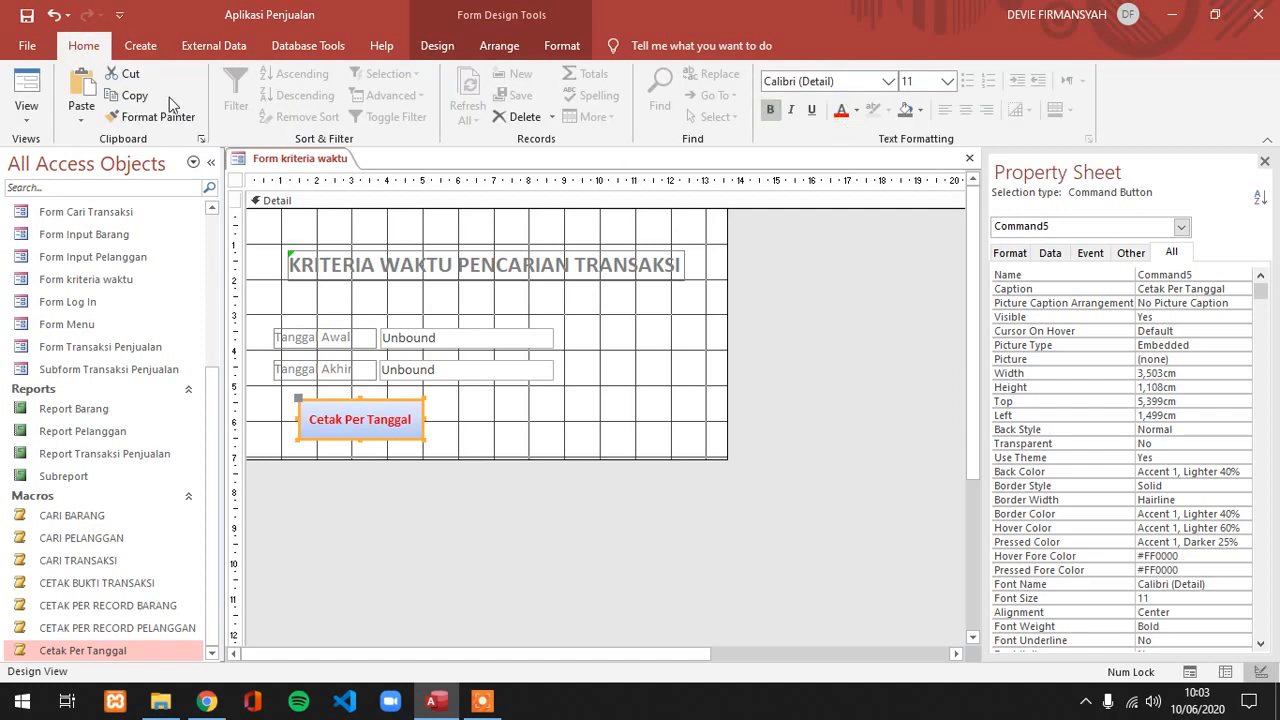
{"action": "left_click", "coordinate": [27, 98]}
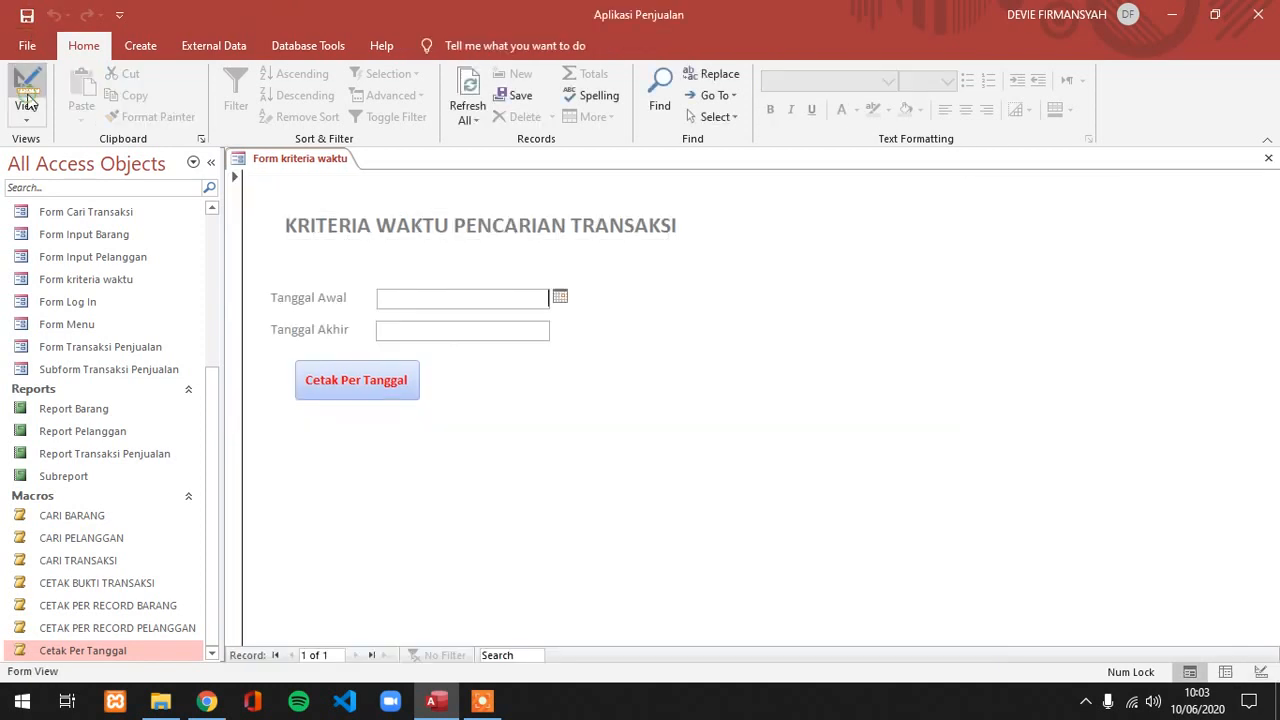
Open Report Transaksi Penjualan, check the Tanggal Transaksi of each transaction, and close the report.
{"action": "double_click", "coordinate": [78, 453]}
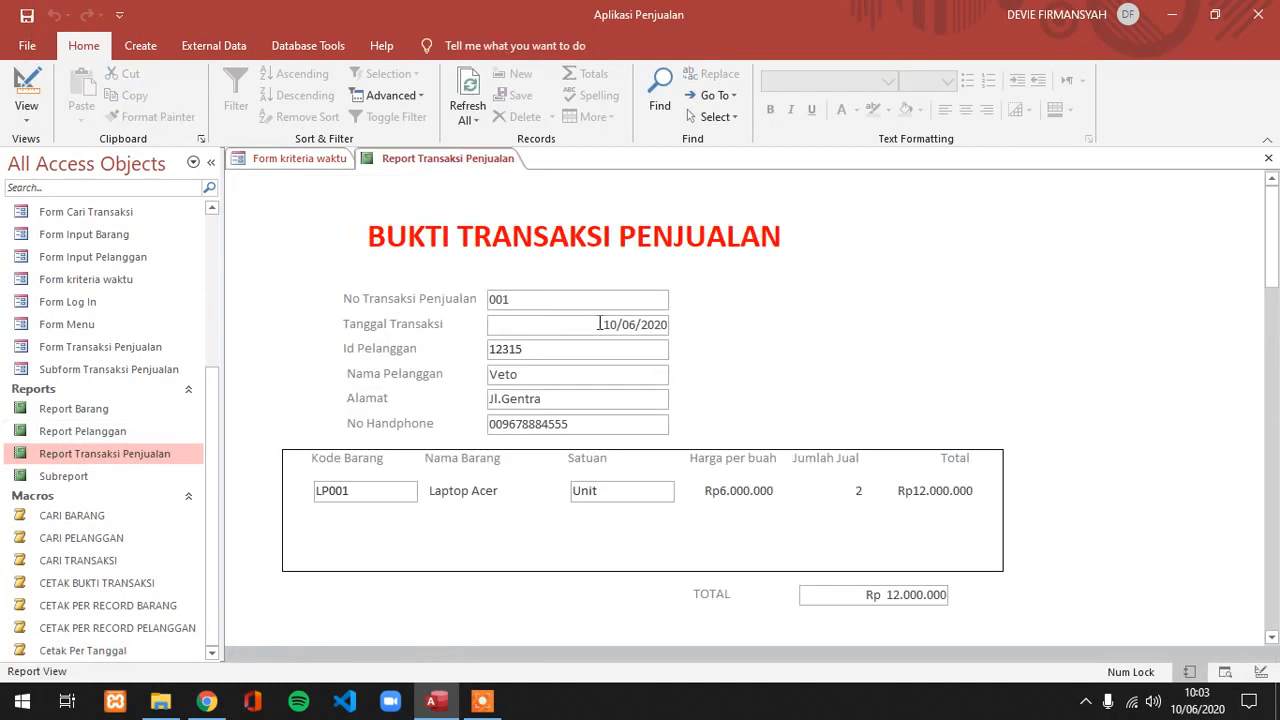
{"action": "left_click_drag", "start_coordinate": [599, 323], "coordinate": [668, 324]}
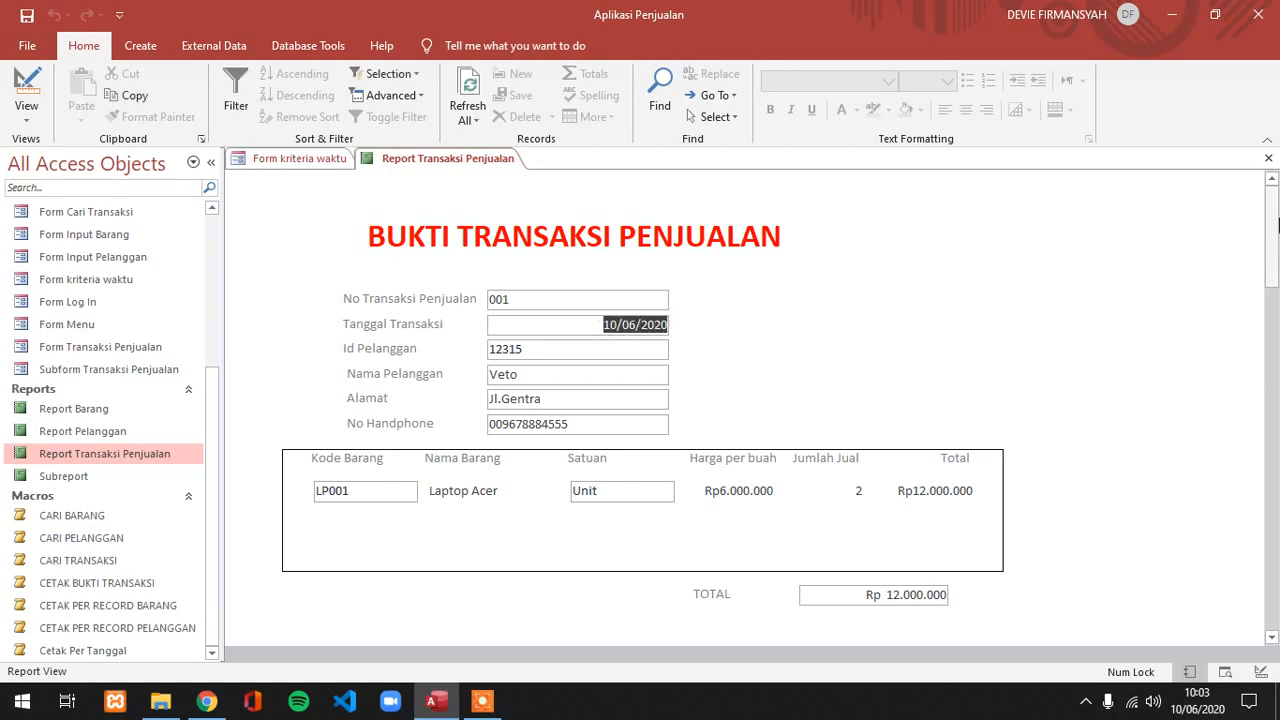
{"action": "left_click_drag", "start_coordinate": [1278, 225], "coordinate": [1278, 338]}
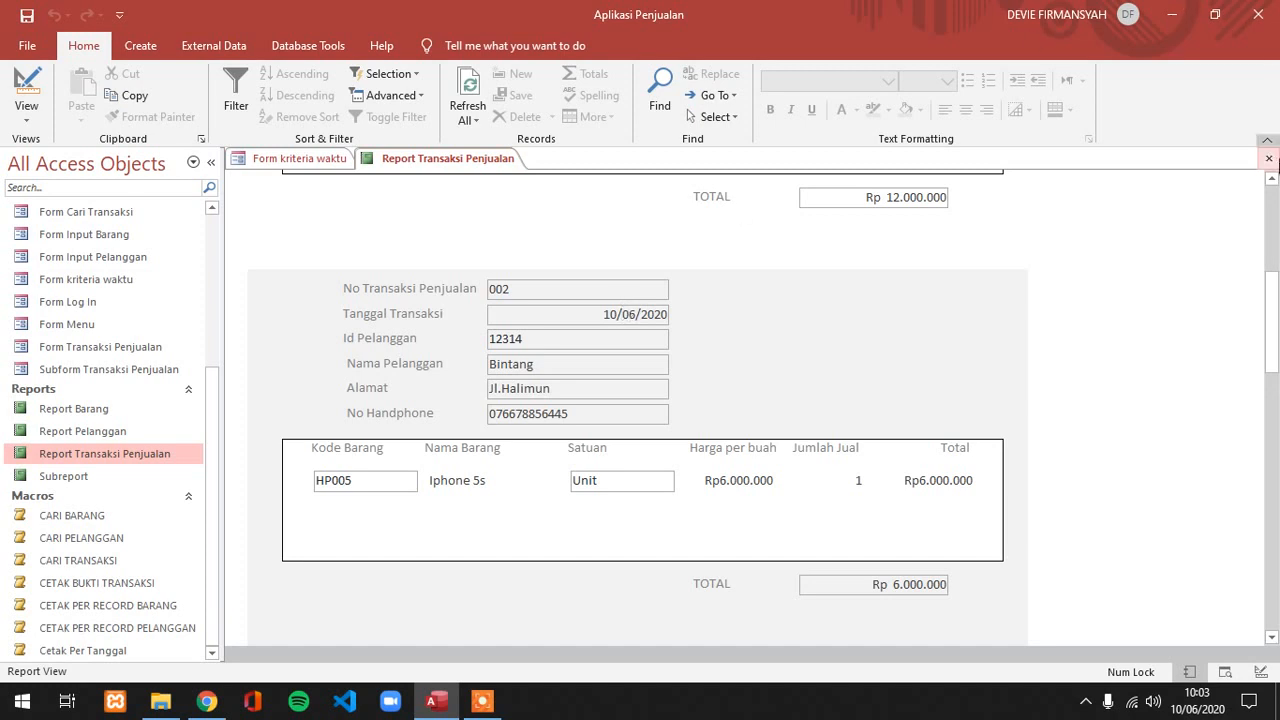
{"action": "left_click_drag", "start_coordinate": [1277, 323], "coordinate": [1277, 393]}
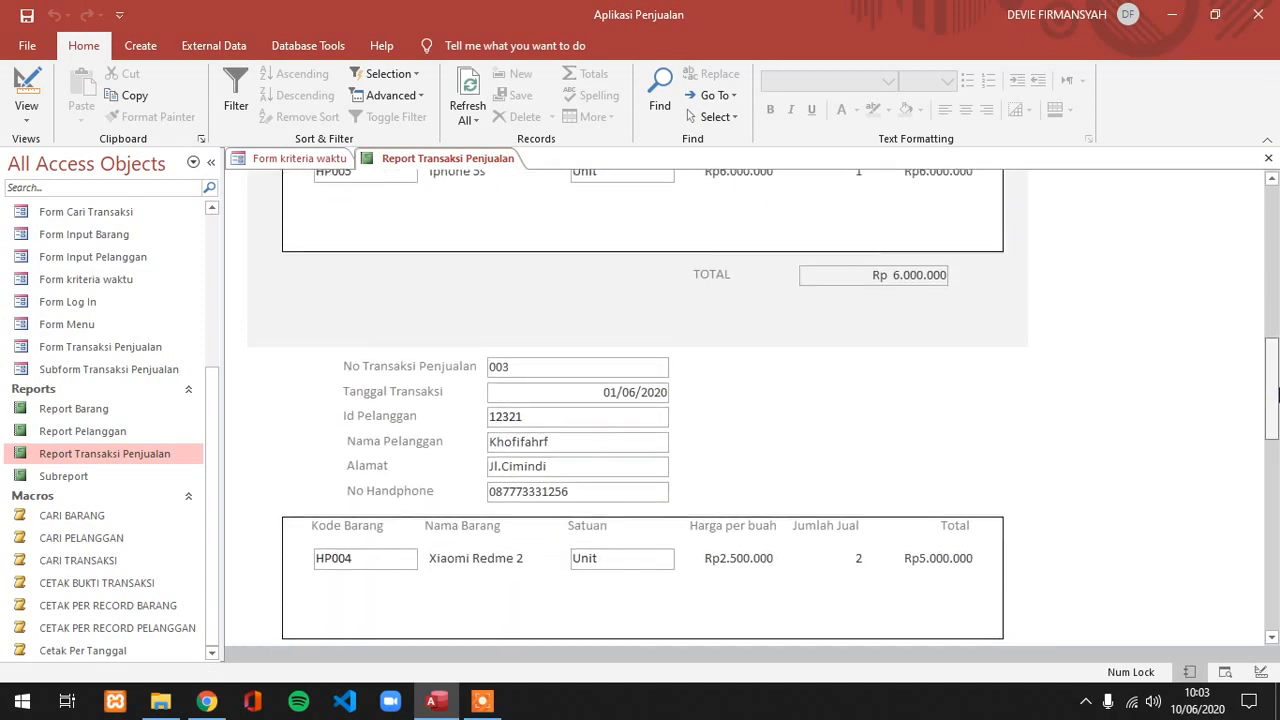
{"action": "left_click_drag", "start_coordinate": [585, 392], "coordinate": [645, 397]}
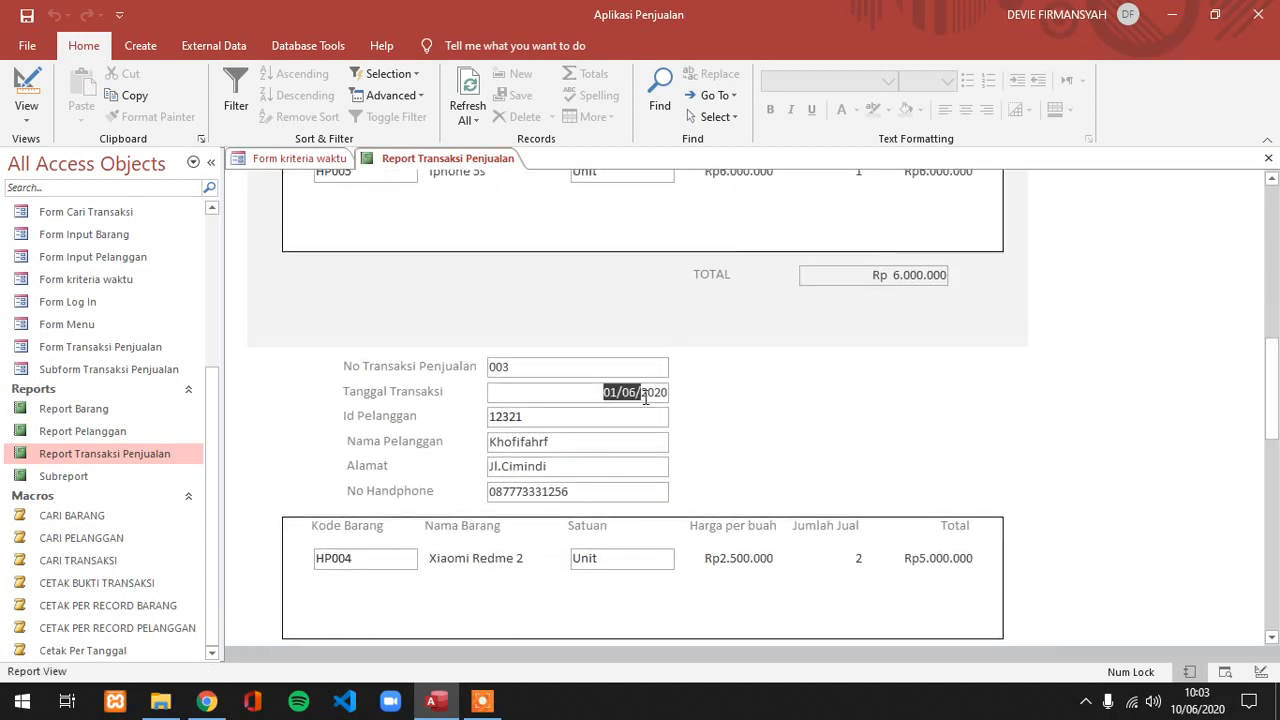
{"action": "left_click_drag", "start_coordinate": [1275, 432], "coordinate": [1277, 520]}
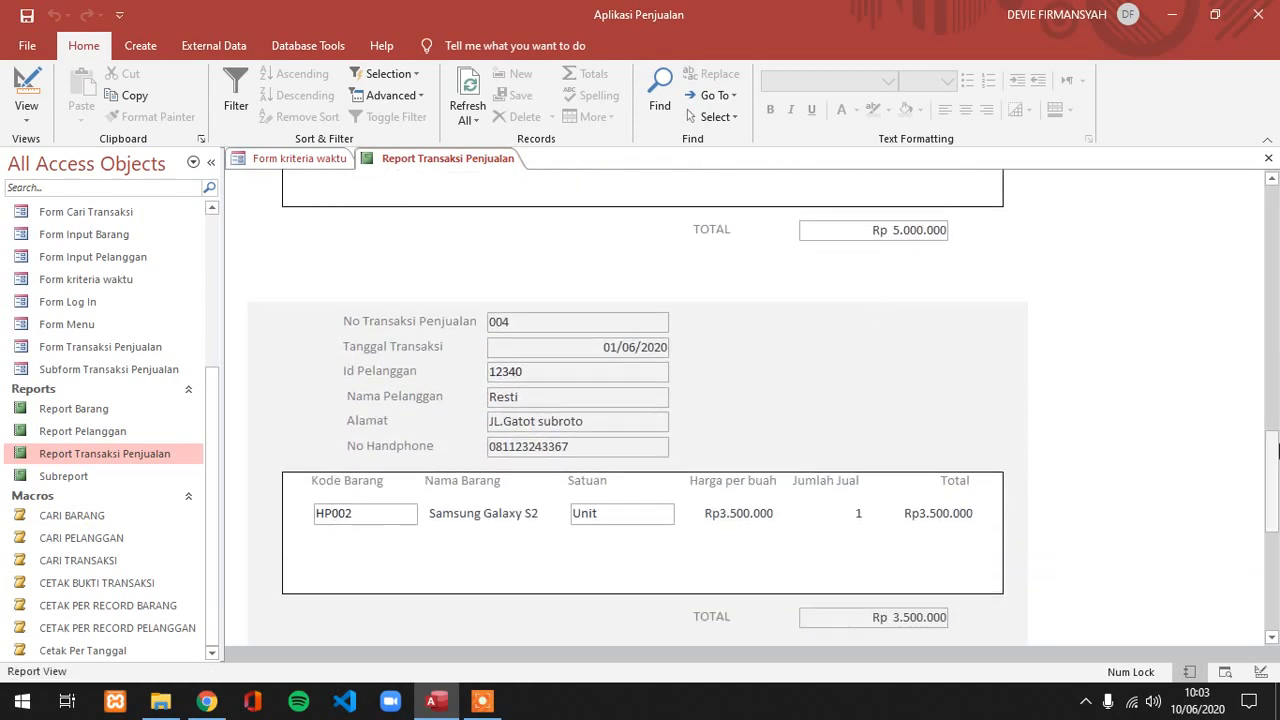
{"action": "scroll", "coordinate": [1089, 446], "scroll_direction": "down", "scroll_amount": 5}
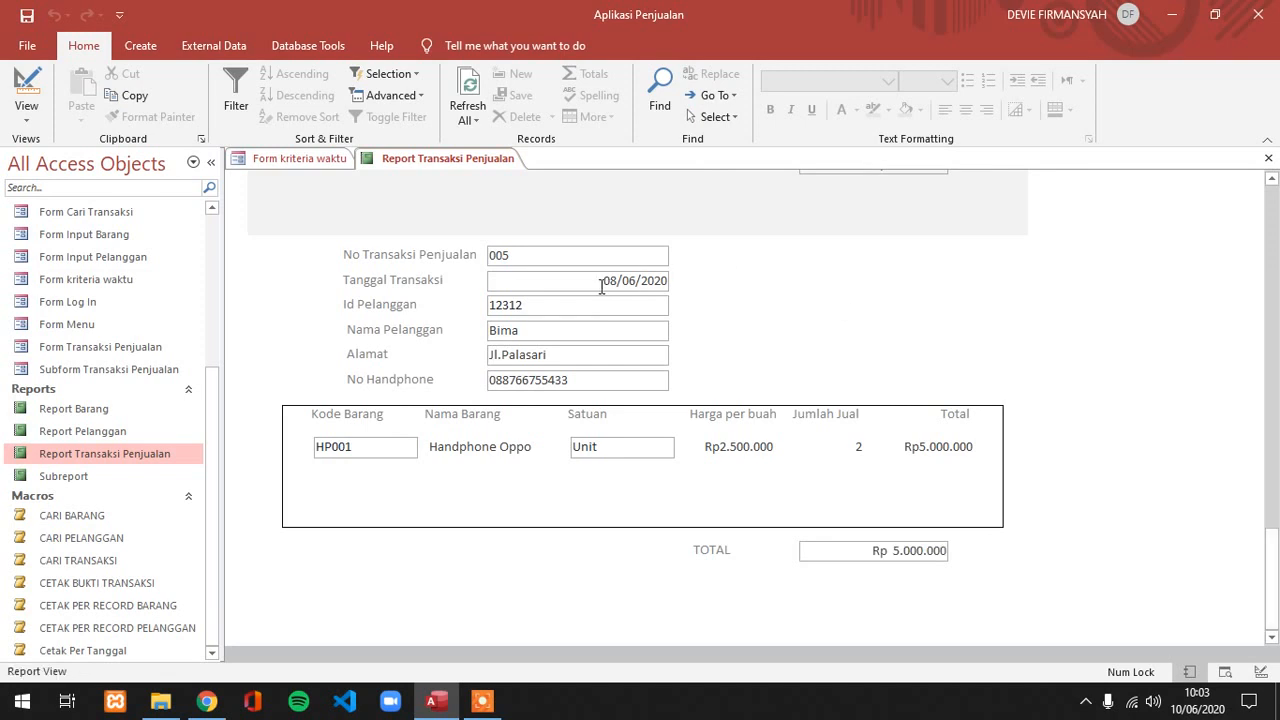
{"action": "right_click", "coordinate": [446, 157]}
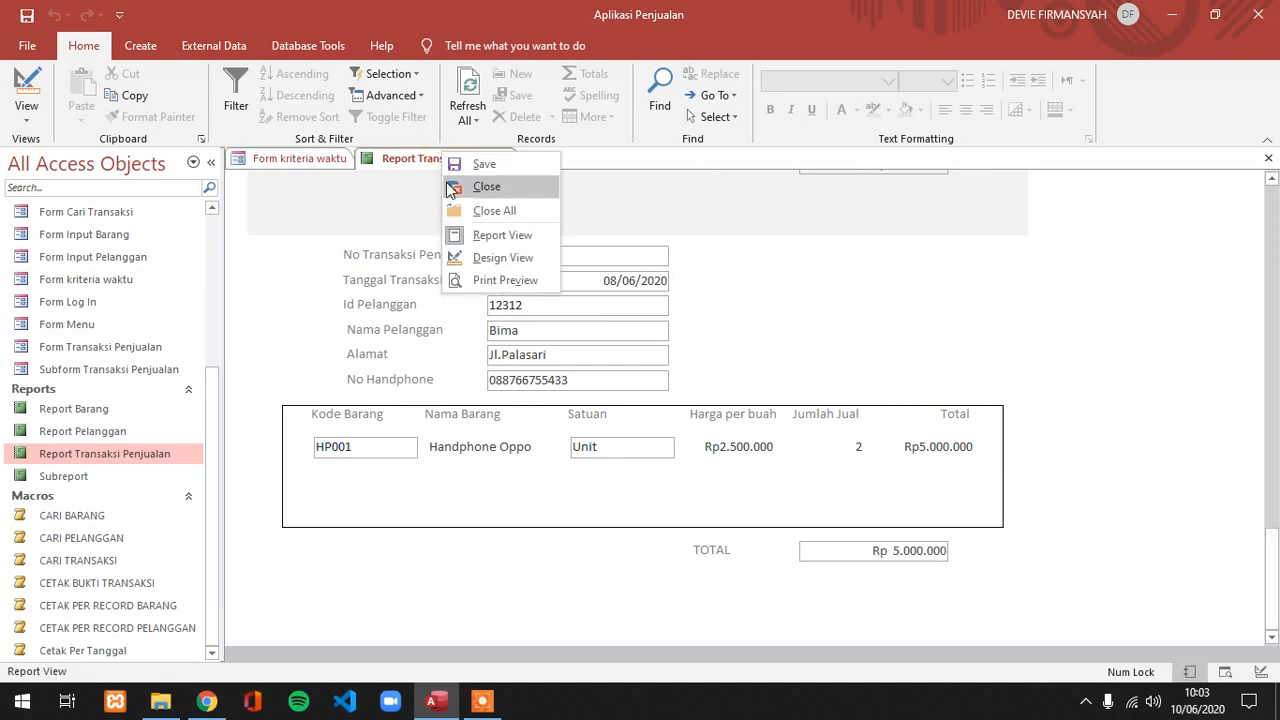
{"action": "left_click", "coordinate": [486, 187]}
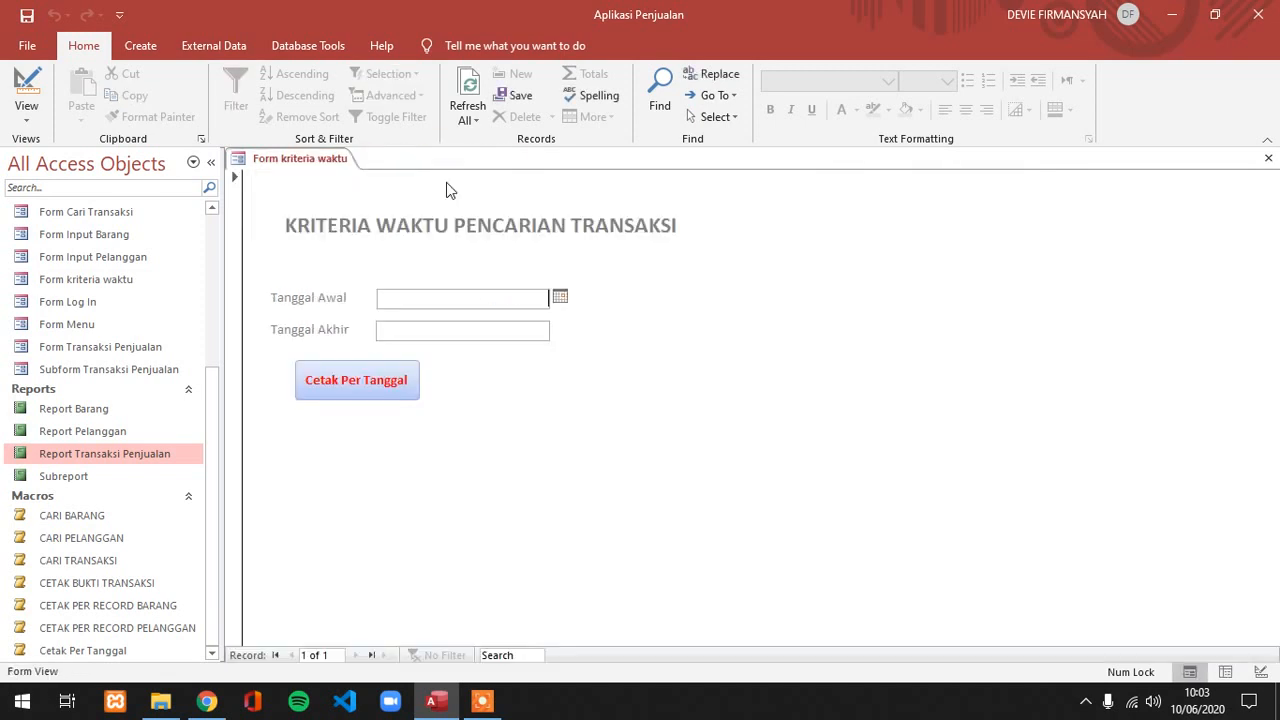
Set Tanggal Awal to 01/06/2020 and Tanggal Akhir to 10/06/2020, and run Cetak Per Tanggal.
{"action": "left_click", "coordinate": [560, 298]}
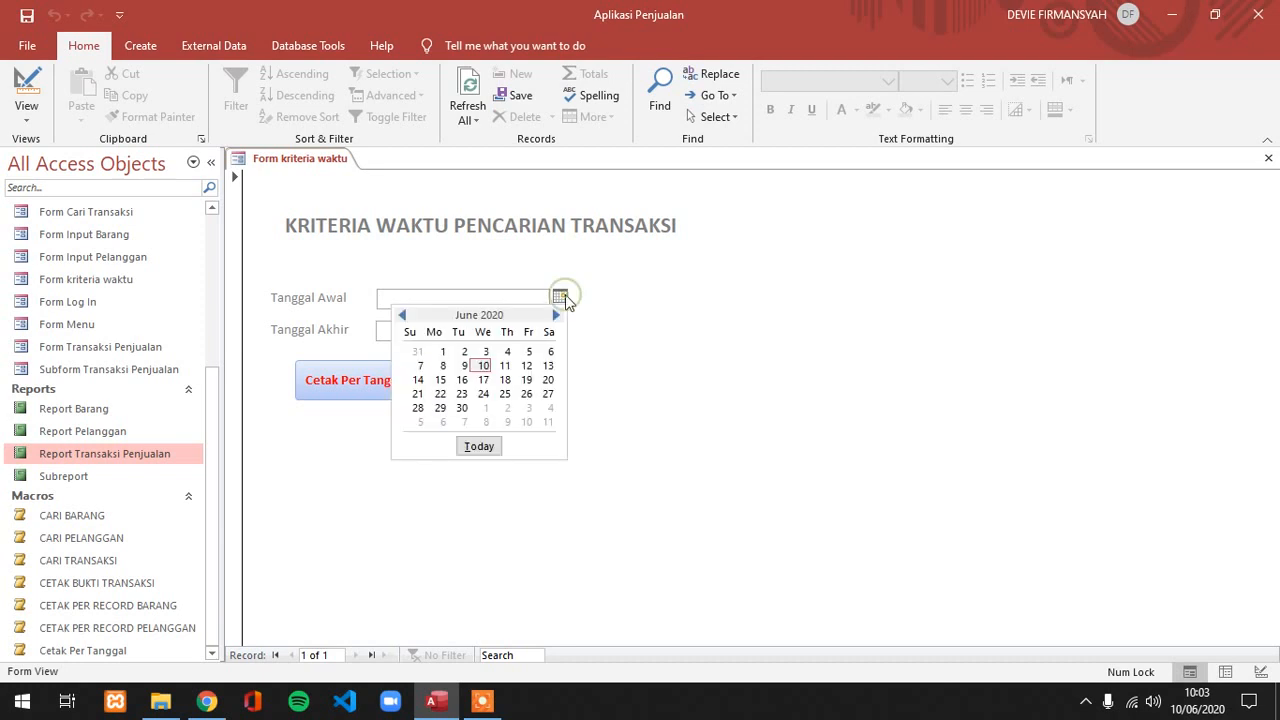
{"action": "left_click", "coordinate": [441, 354]}
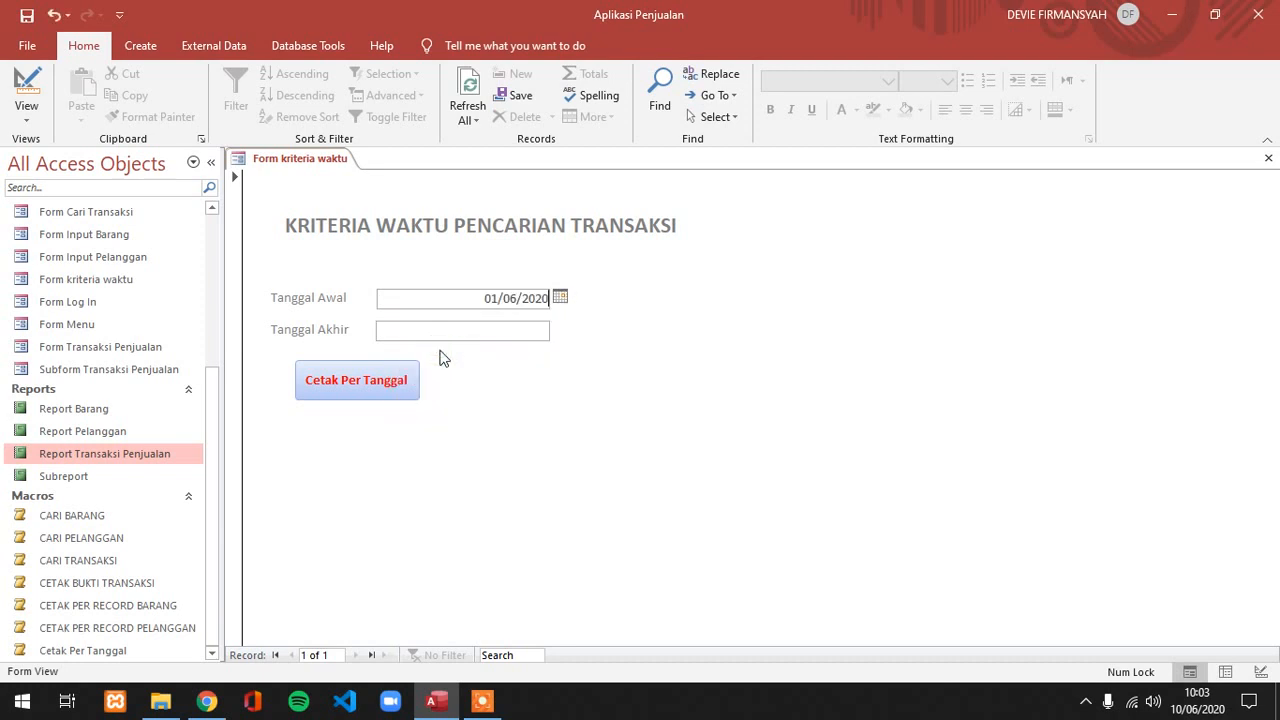
{"action": "left_click", "coordinate": [474, 334]}
{"action": "left_click", "coordinate": [560, 328]}
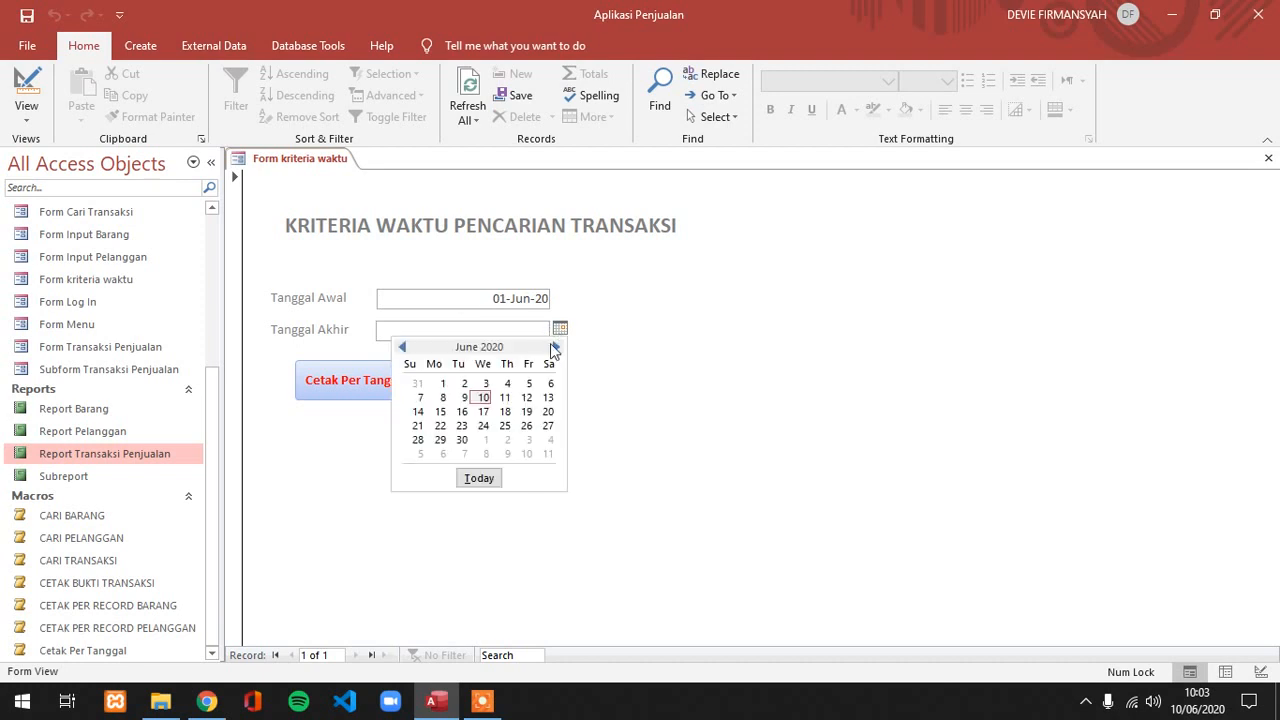
{"action": "left_click", "coordinate": [484, 398]}
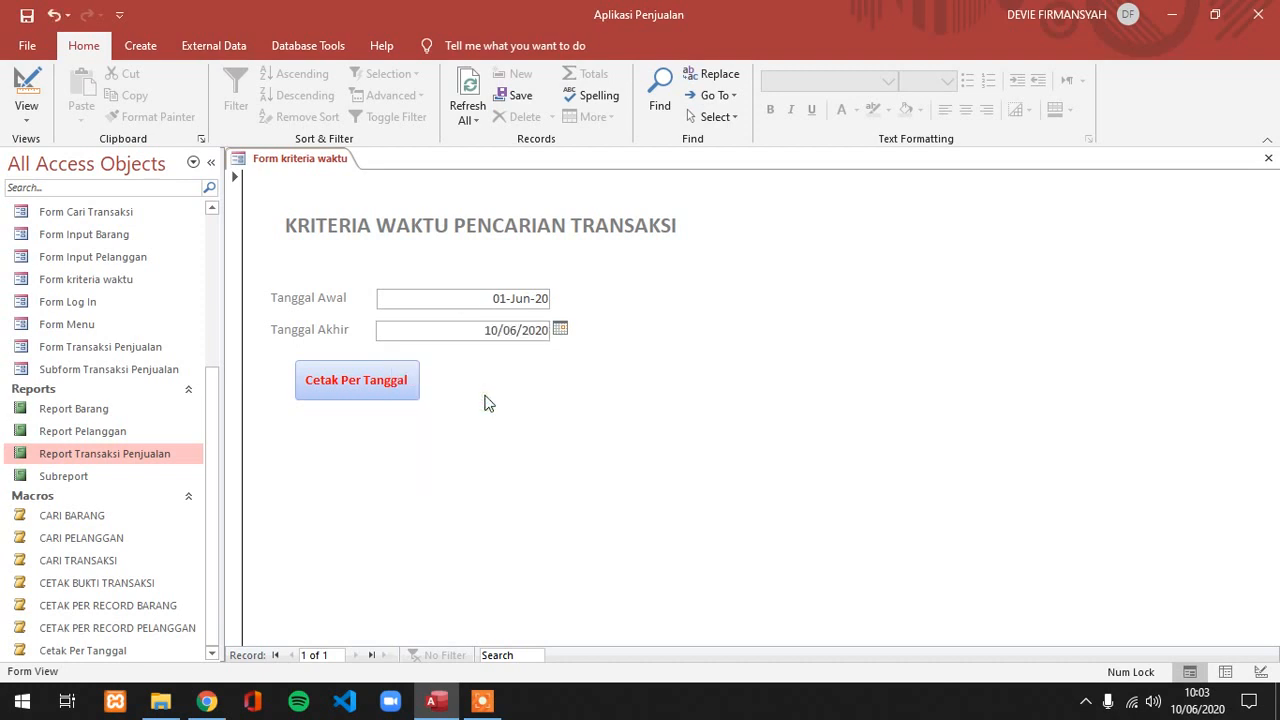
{"action": "left_click", "coordinate": [367, 386]}
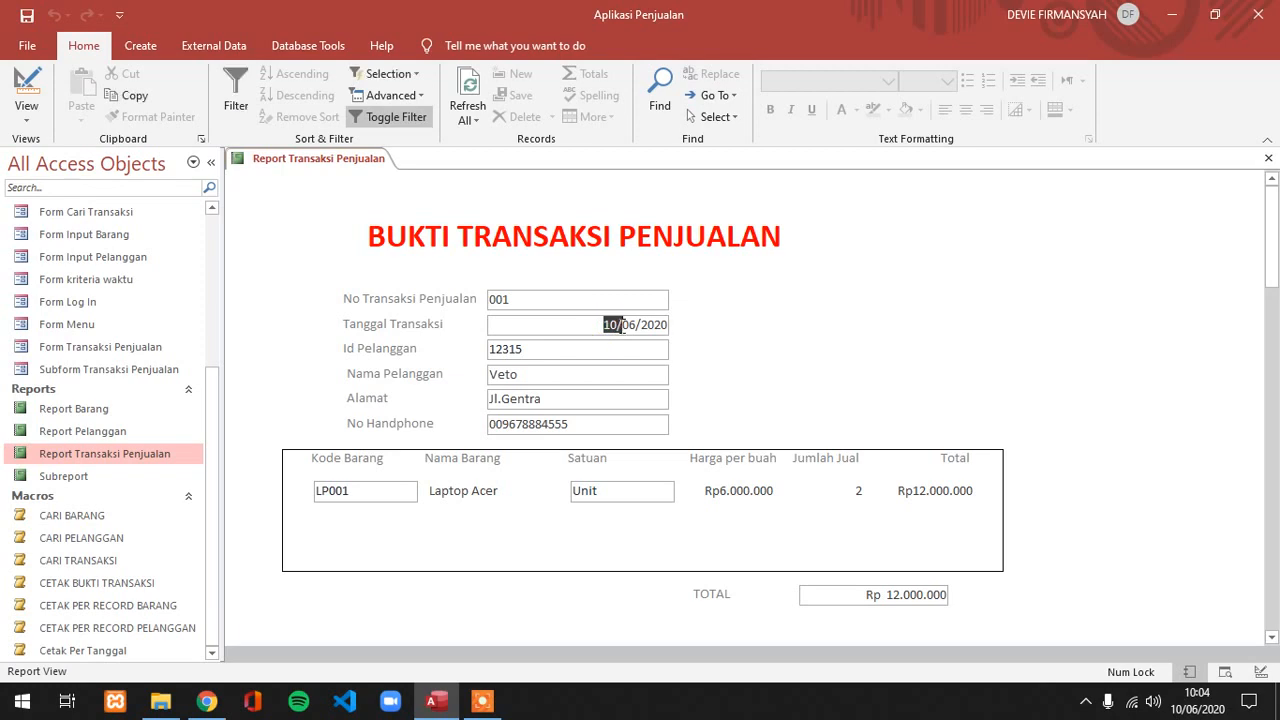
Check the transaction dates in the filtered Report Transaksi Penjualan against the chosen period.
{"action": "left_click_drag", "start_coordinate": [1274, 250], "coordinate": [1276, 303]}
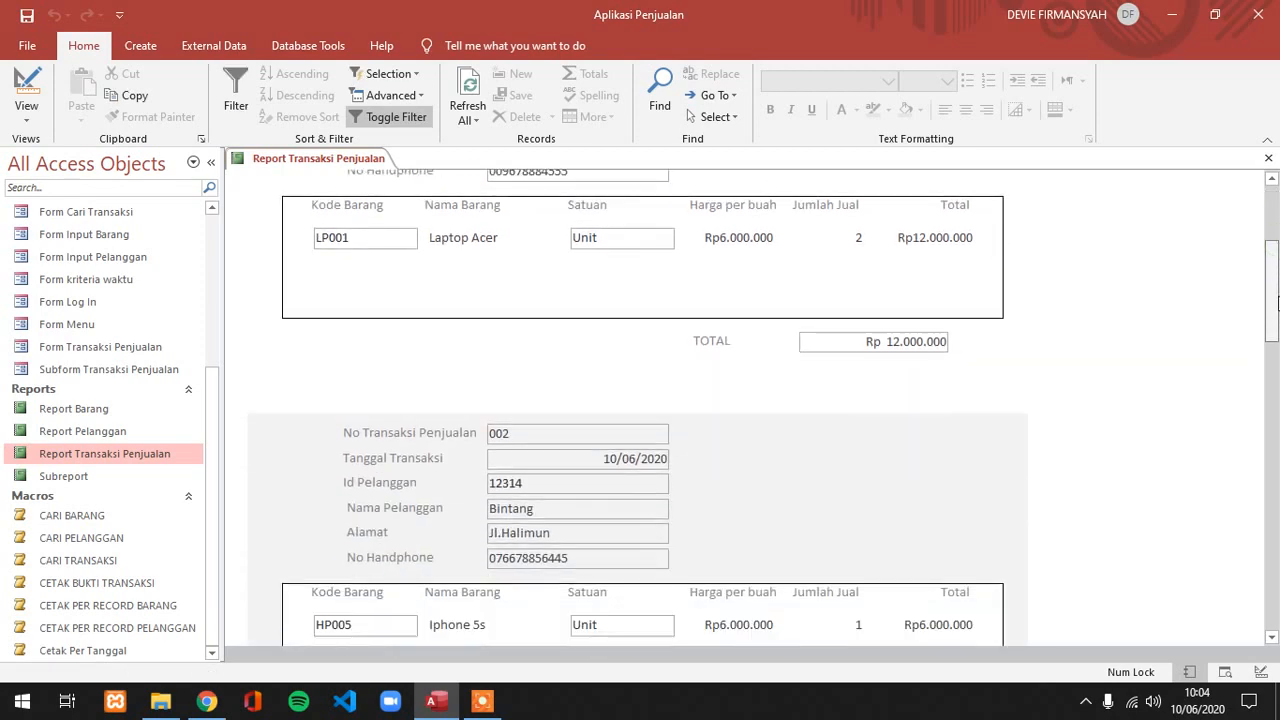
{"action": "double_click", "coordinate": [603, 459]}
{"action": "left_click_drag", "start_coordinate": [1276, 310], "coordinate": [1276, 396]}
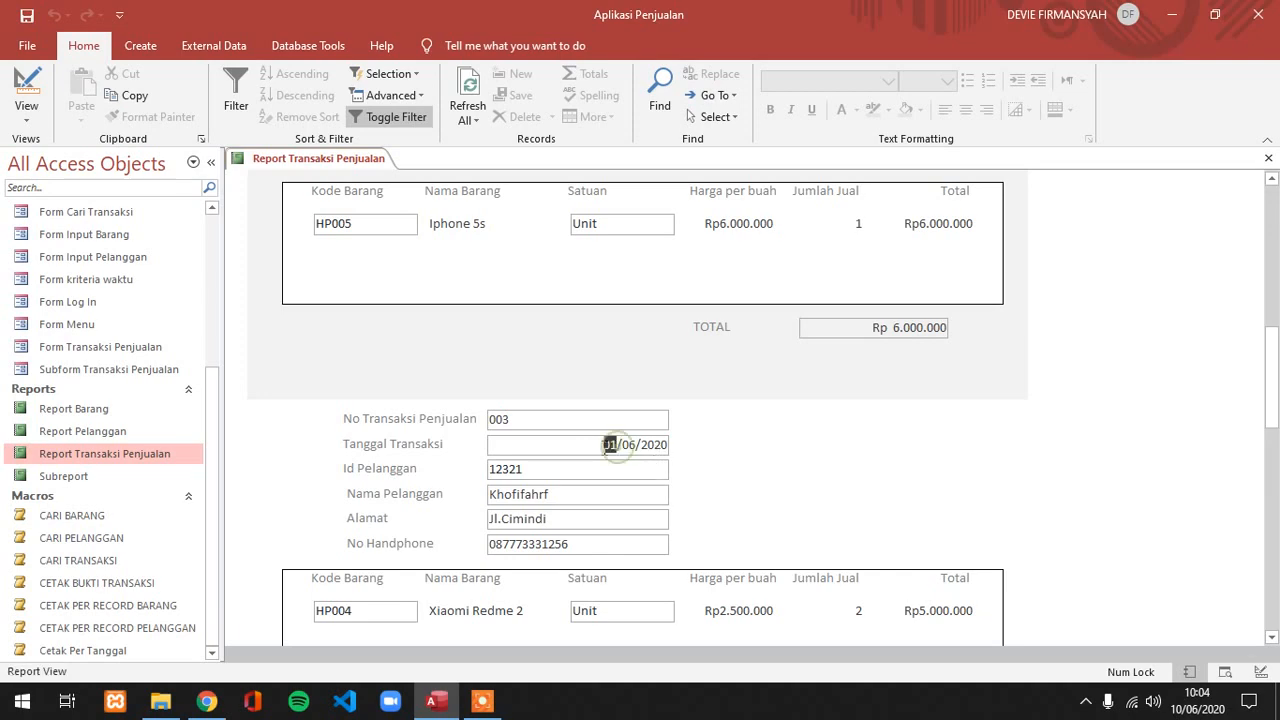
{"action": "scroll", "coordinate": [840, 472], "scroll_direction": "down", "scroll_amount": 5}
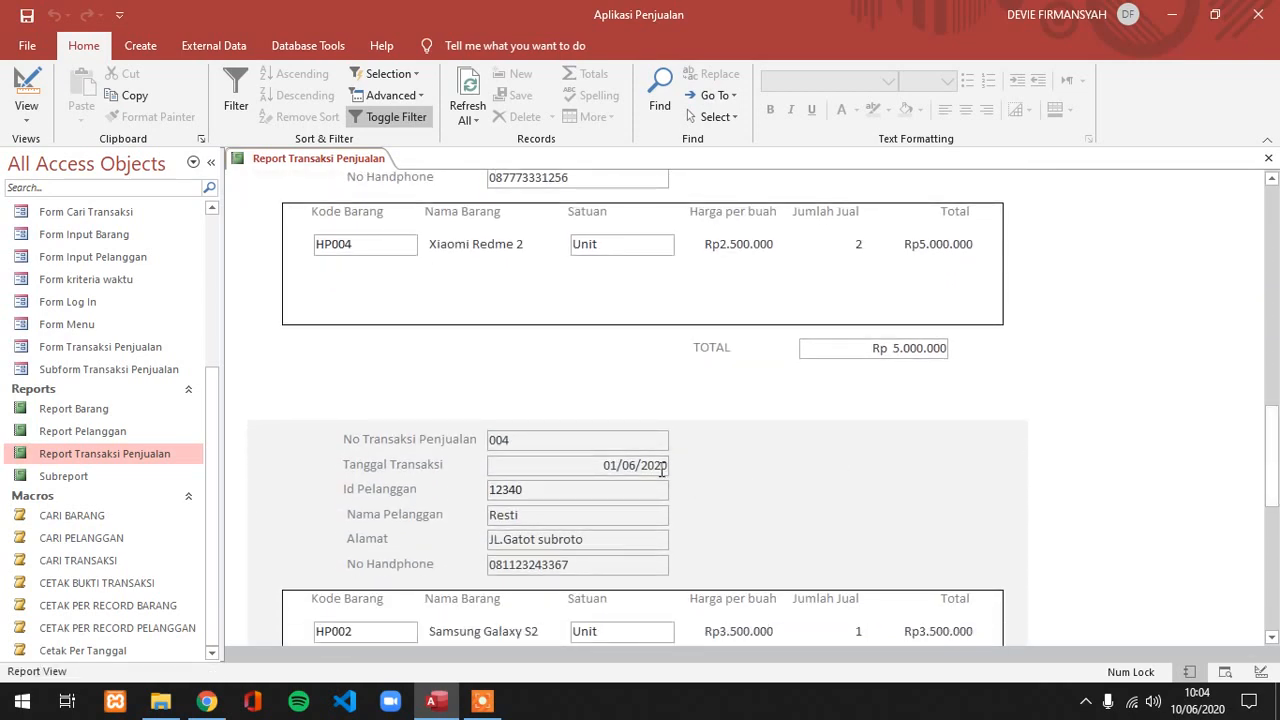
{"action": "left_click_drag", "start_coordinate": [1271, 434], "coordinate": [1271, 515]}
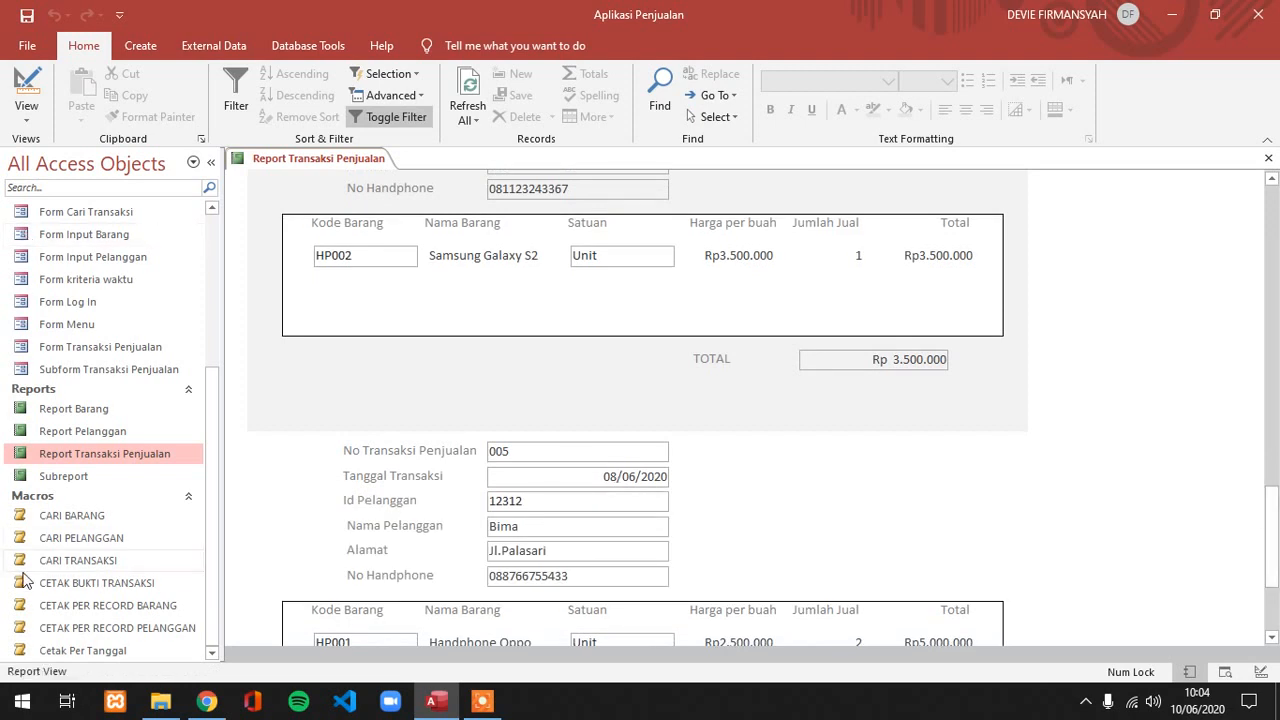
{"action": "left_click_drag", "start_coordinate": [214, 526], "coordinate": [219, 565]}
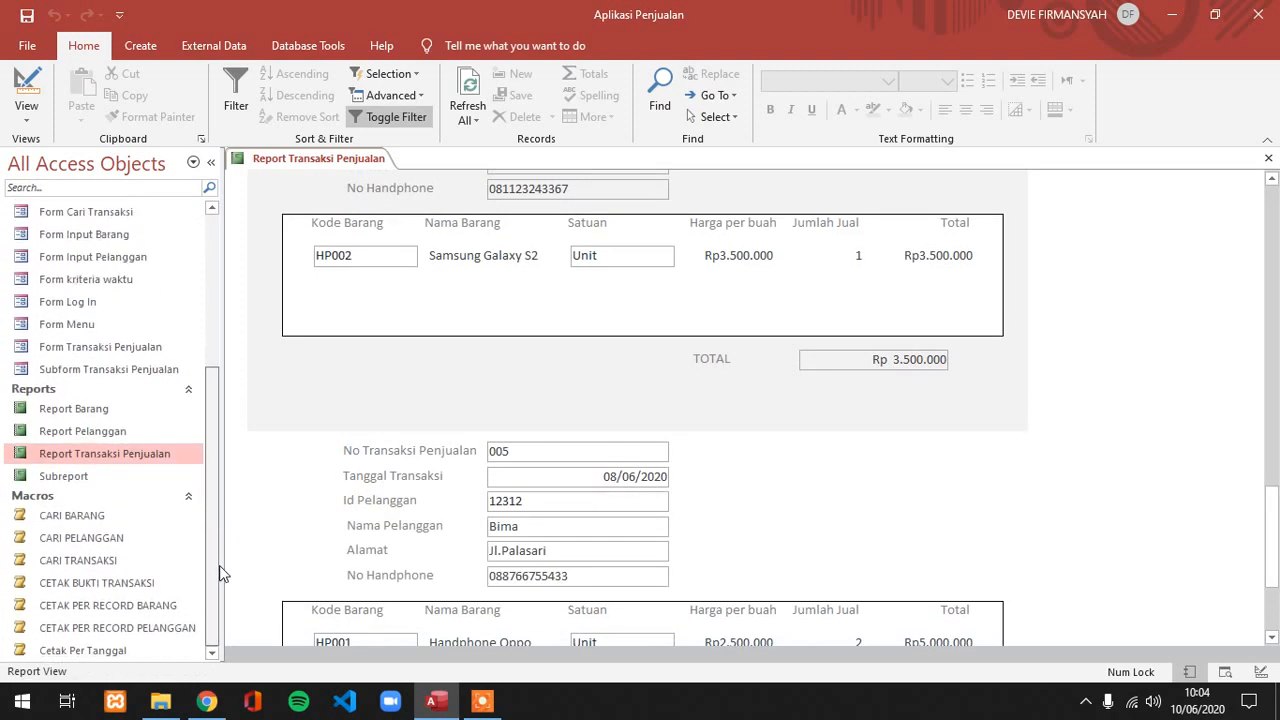
Reopen Form kriteria waktu, set both Tanggal Awal and Tanggal Akhir to 08/06/2020, and run Cetak Per Tanggal.
{"action": "left_click", "coordinate": [120, 281]}
{"action": "double_click", "coordinate": [120, 280]}
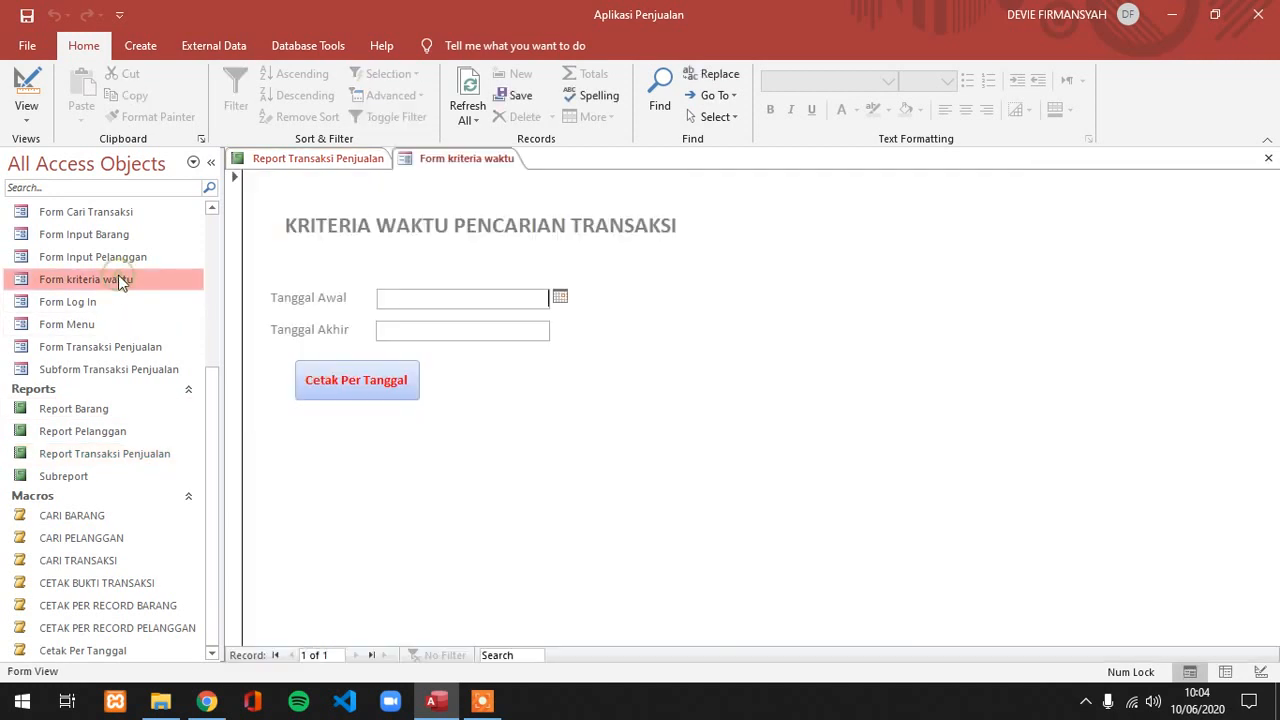
{"action": "left_click", "coordinate": [560, 298]}
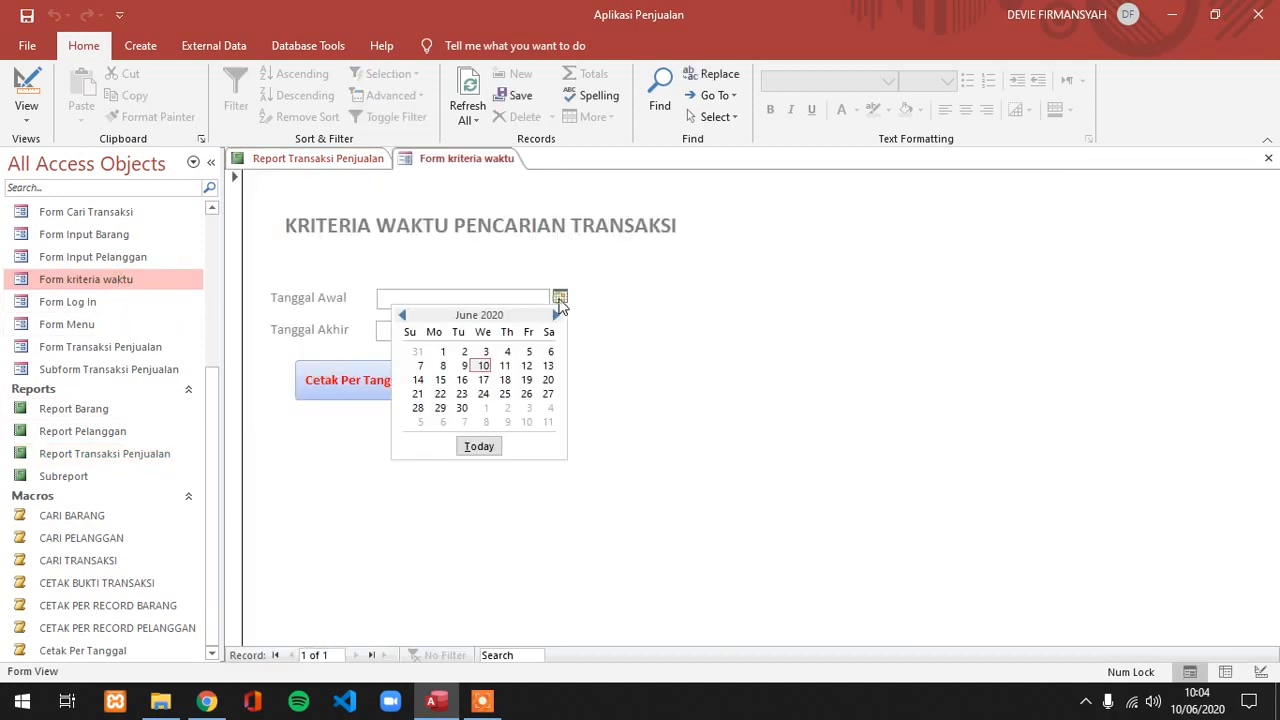
{"action": "left_click", "coordinate": [445, 366]}
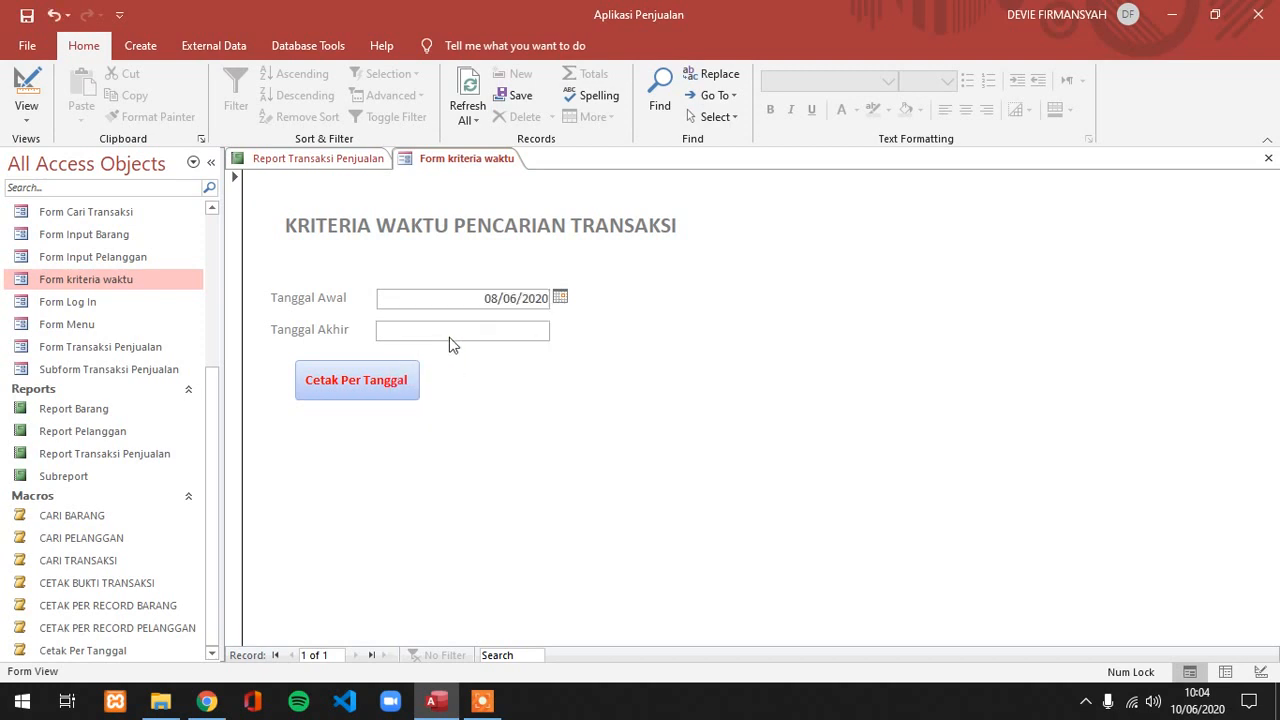
{"action": "left_click", "coordinate": [453, 333]}
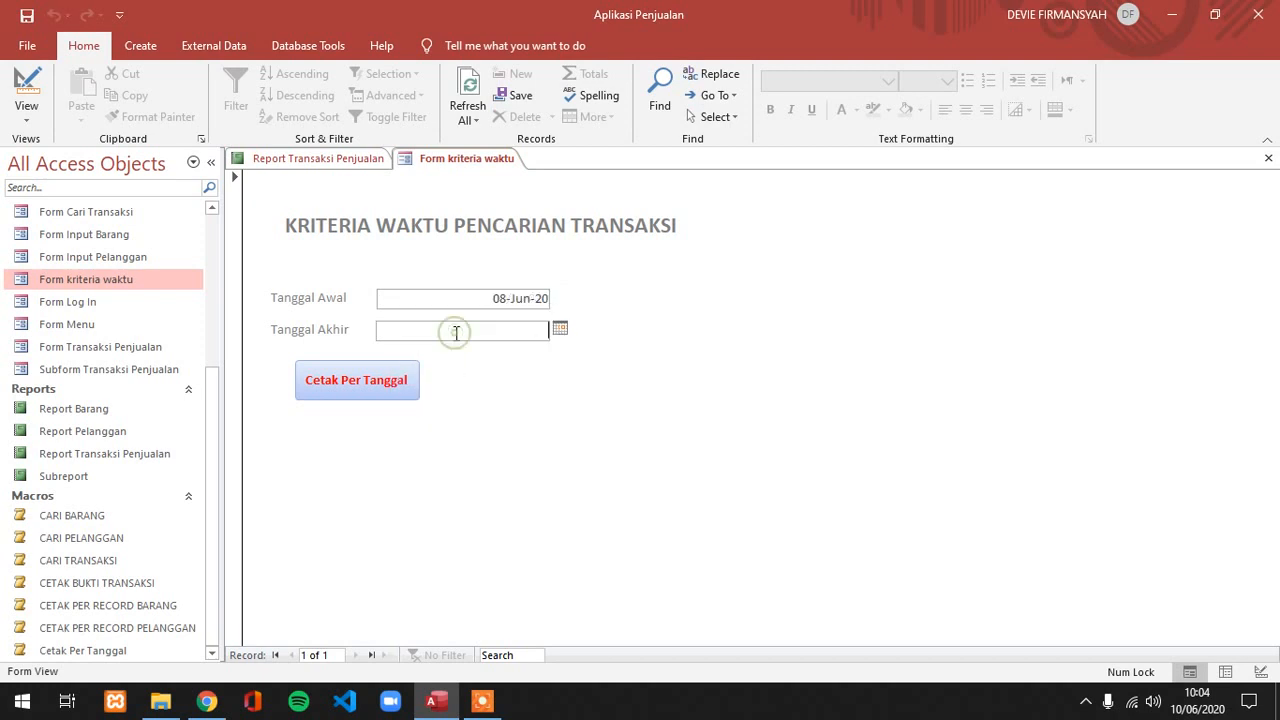
{"action": "left_click", "coordinate": [560, 330]}
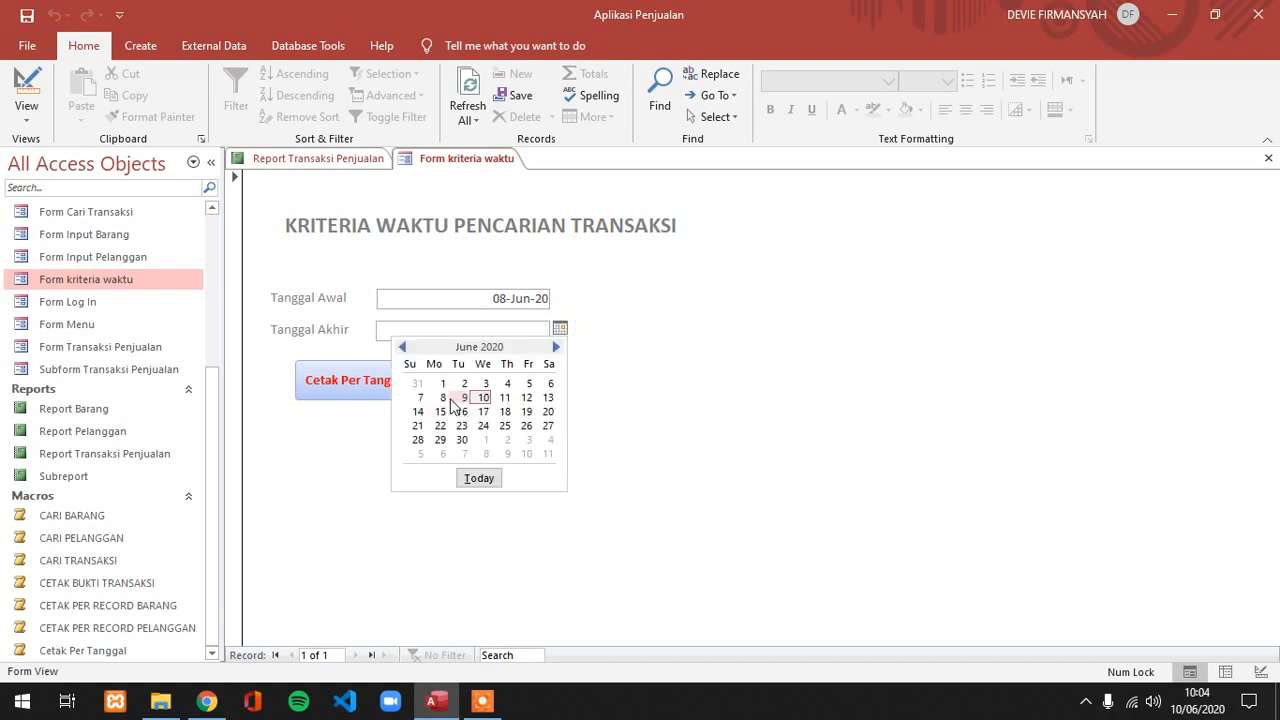
{"action": "left_click", "coordinate": [448, 403]}
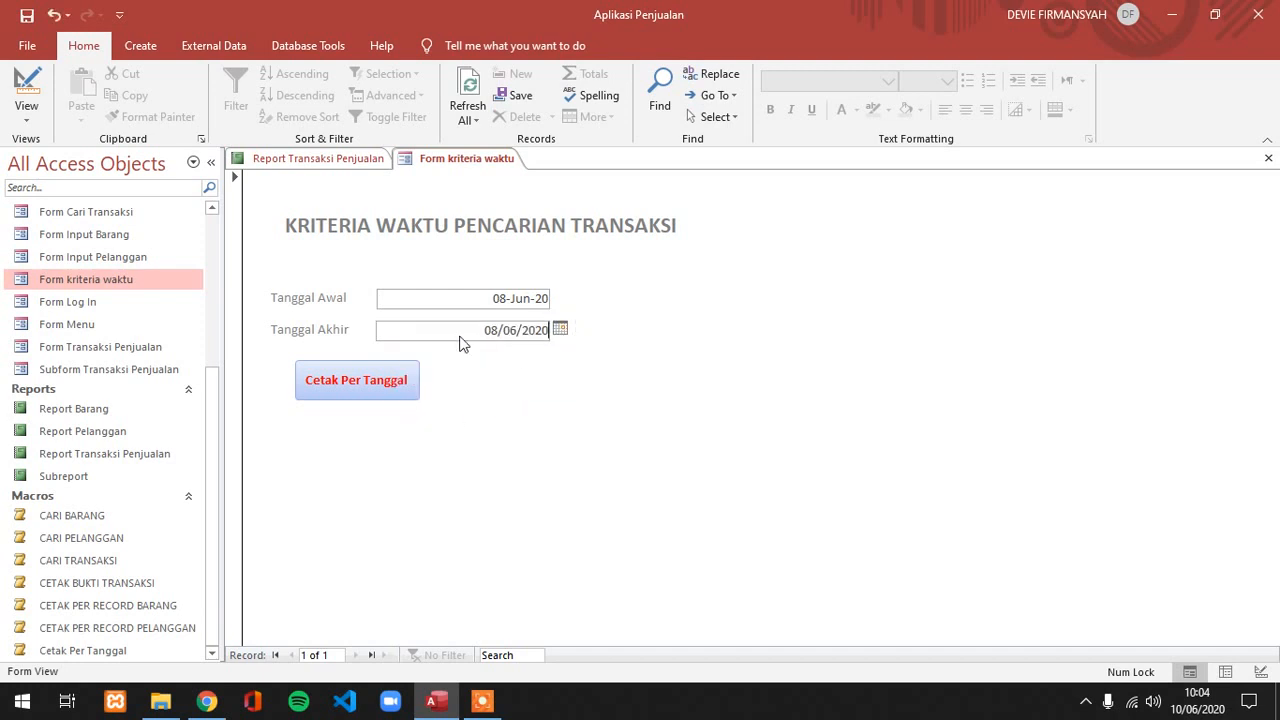
{"action": "left_click", "coordinate": [459, 299]}
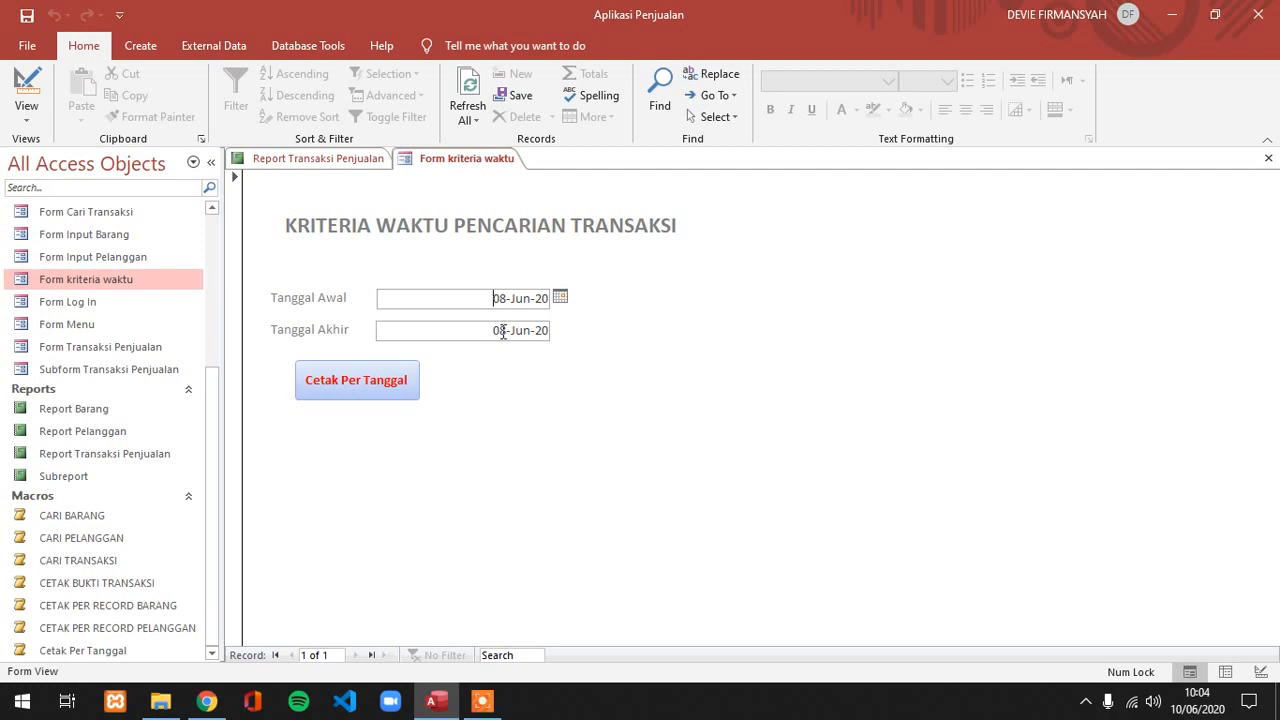
{"action": "left_click", "coordinate": [397, 390]}
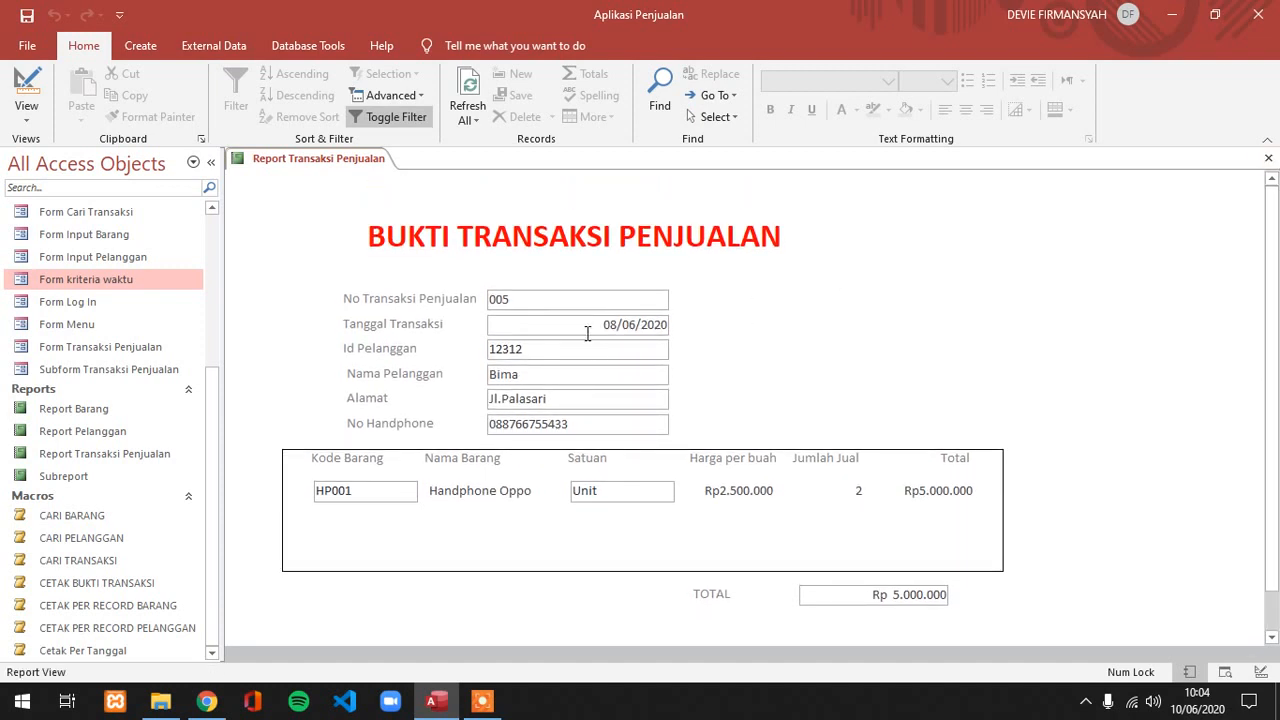
Reopen Form kriteria waktu, set Tanggal Awal to 01/06/2020 and Tanggal Akhir to 08/06/2020, and run Cetak Per Tanggal.
{"action": "double_click", "coordinate": [120, 279]}
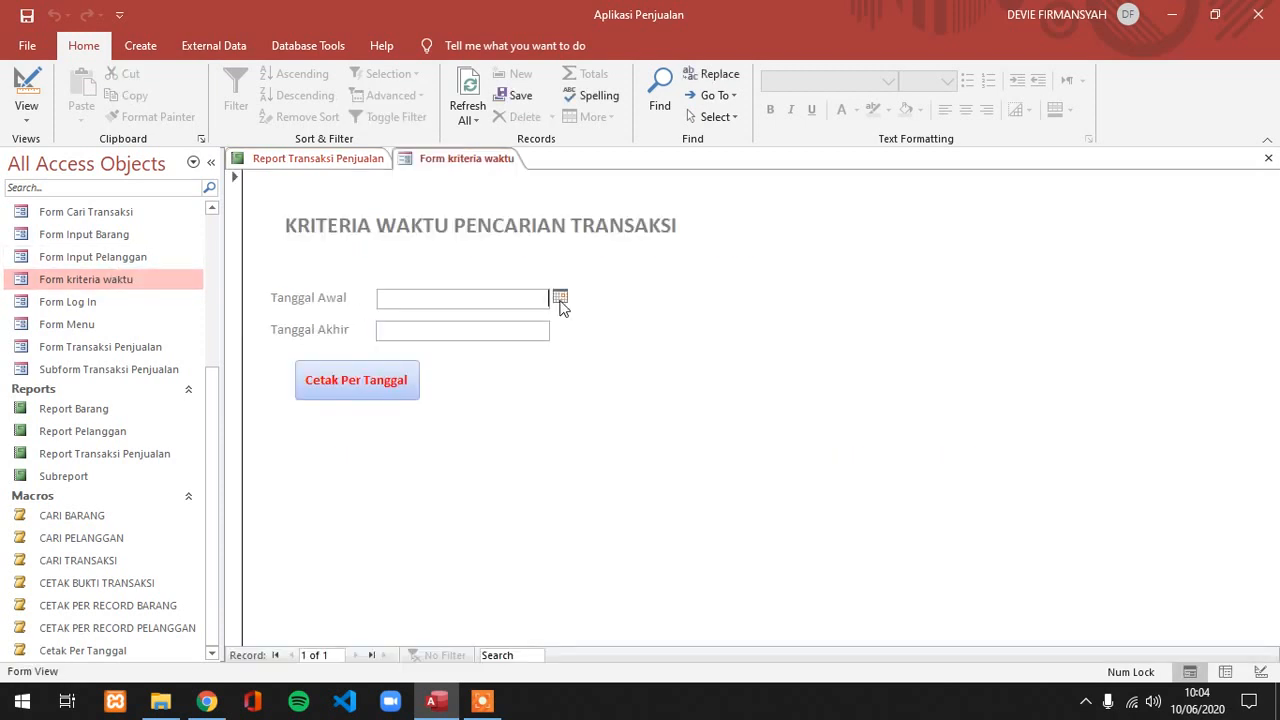
{"action": "left_click", "coordinate": [560, 298]}
{"action": "left_click", "coordinate": [440, 365]}
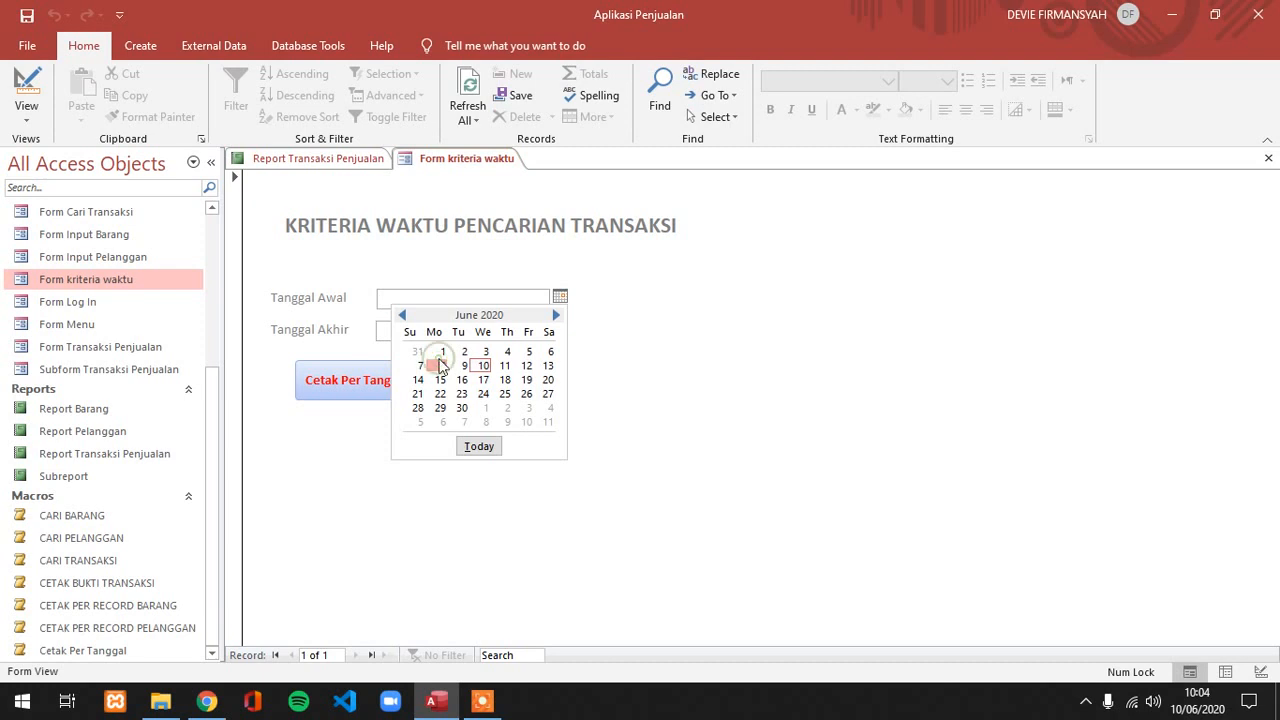
{"action": "left_click", "coordinate": [478, 332]}
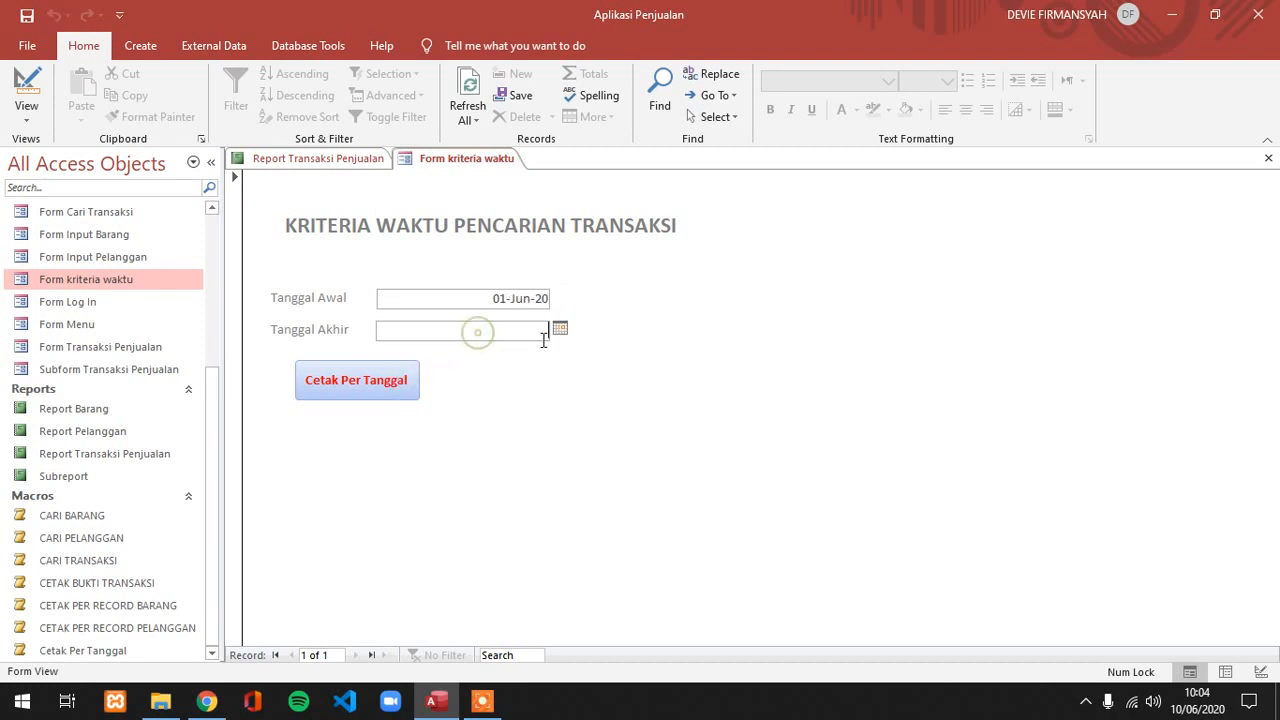
{"action": "left_click", "coordinate": [560, 329]}
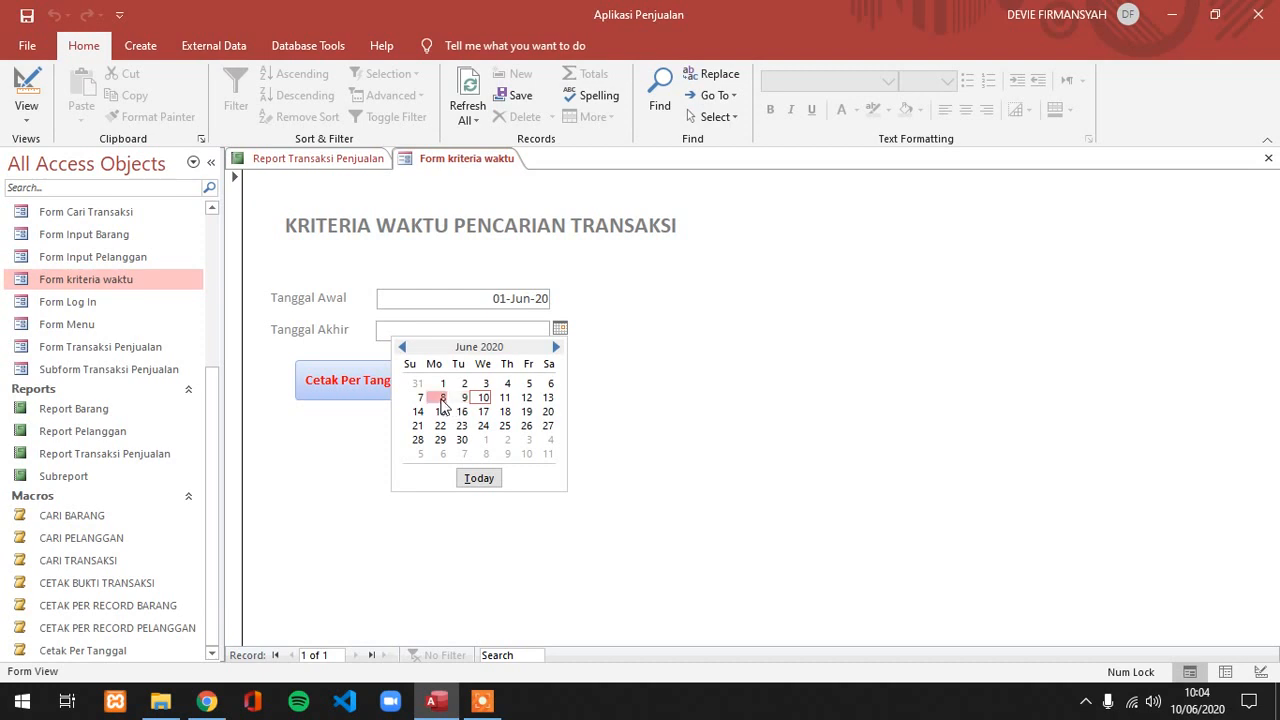
{"action": "left_click", "coordinate": [443, 398]}
{"action": "left_click", "coordinate": [399, 381]}
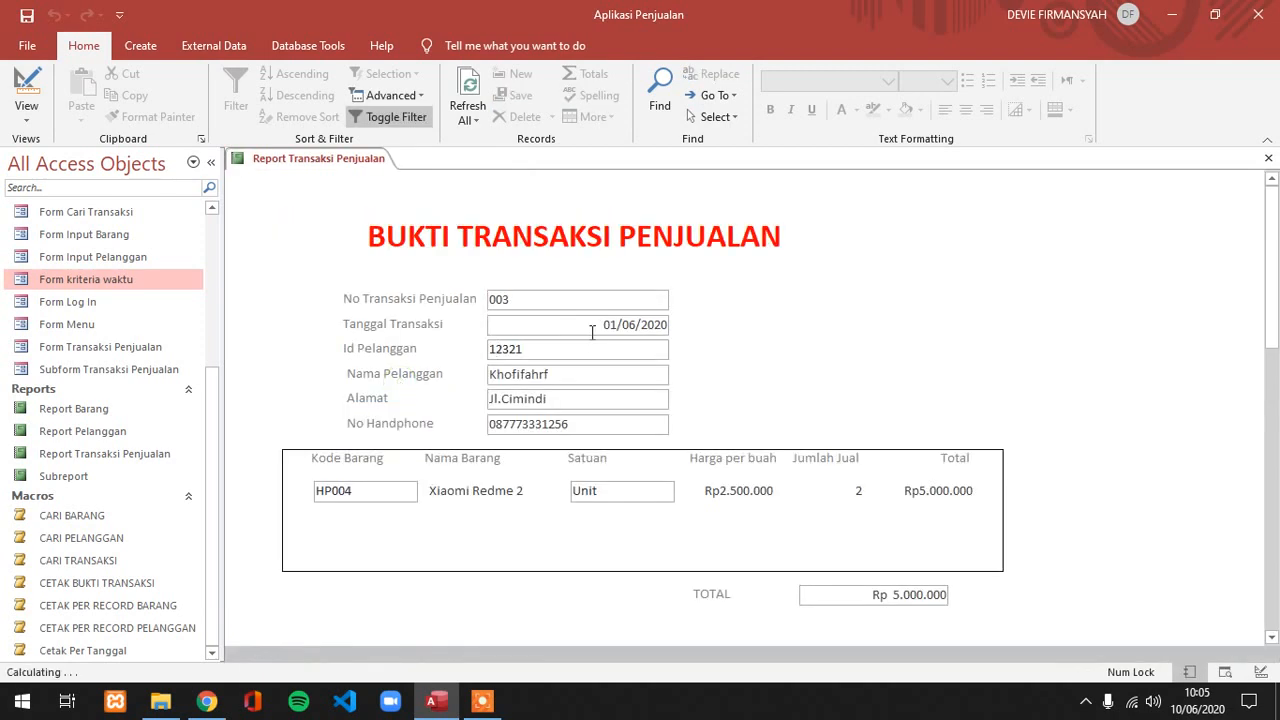
Check each Tanggal Transaksi in the filtered report against the period 01/06/2020 to 08/06/2020, and close the report.
{"action": "left_click_drag", "start_coordinate": [602, 324], "coordinate": [648, 321]}
{"action": "left_click_drag", "start_coordinate": [1272, 262], "coordinate": [1275, 435]}
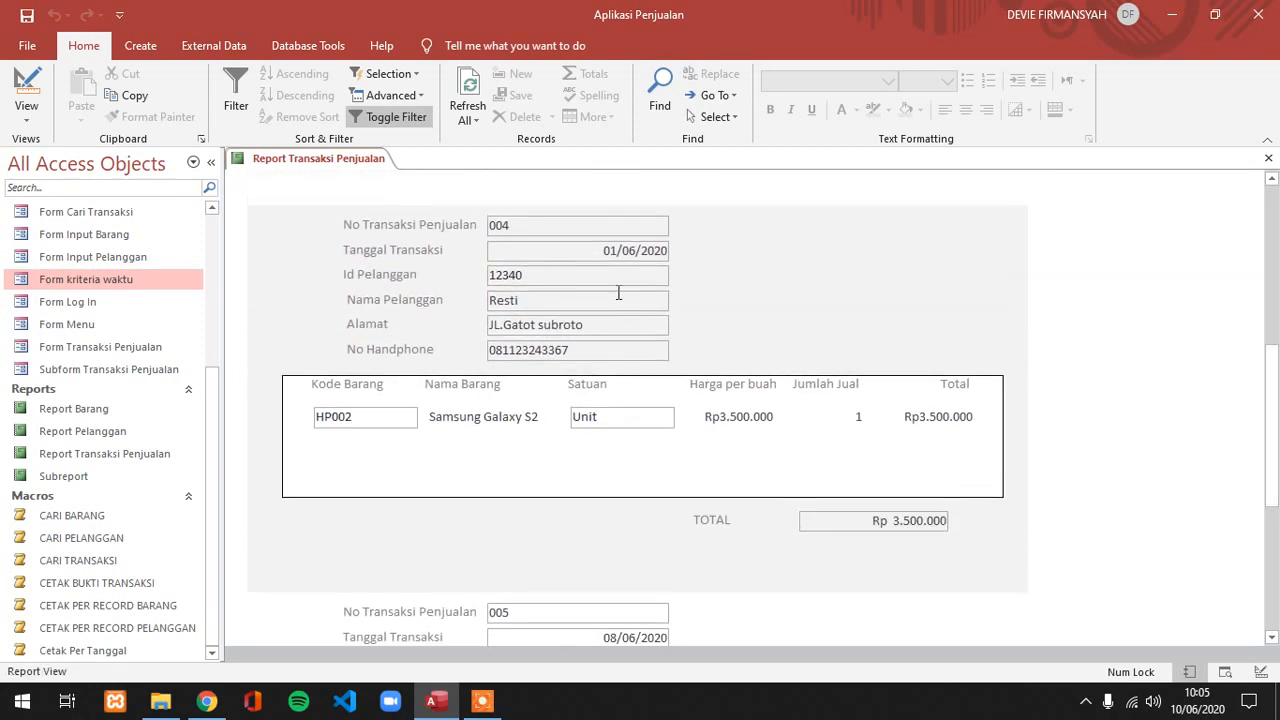
{"action": "left_click_drag", "start_coordinate": [1273, 452], "coordinate": [1277, 575]}
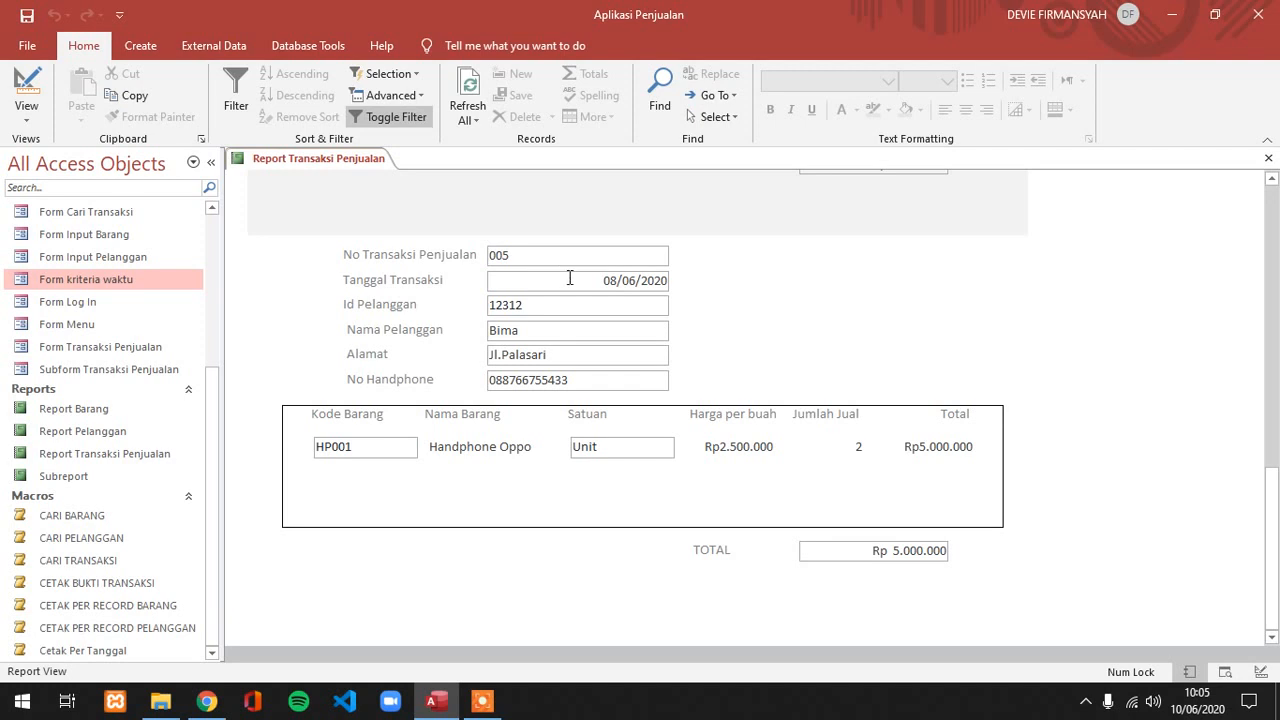
{"action": "left_click_drag", "start_coordinate": [592, 283], "coordinate": [622, 281]}
{"action": "left_click_drag", "start_coordinate": [1278, 486], "coordinate": [1277, 427]}
{"action": "right_click", "coordinate": [352, 161]}
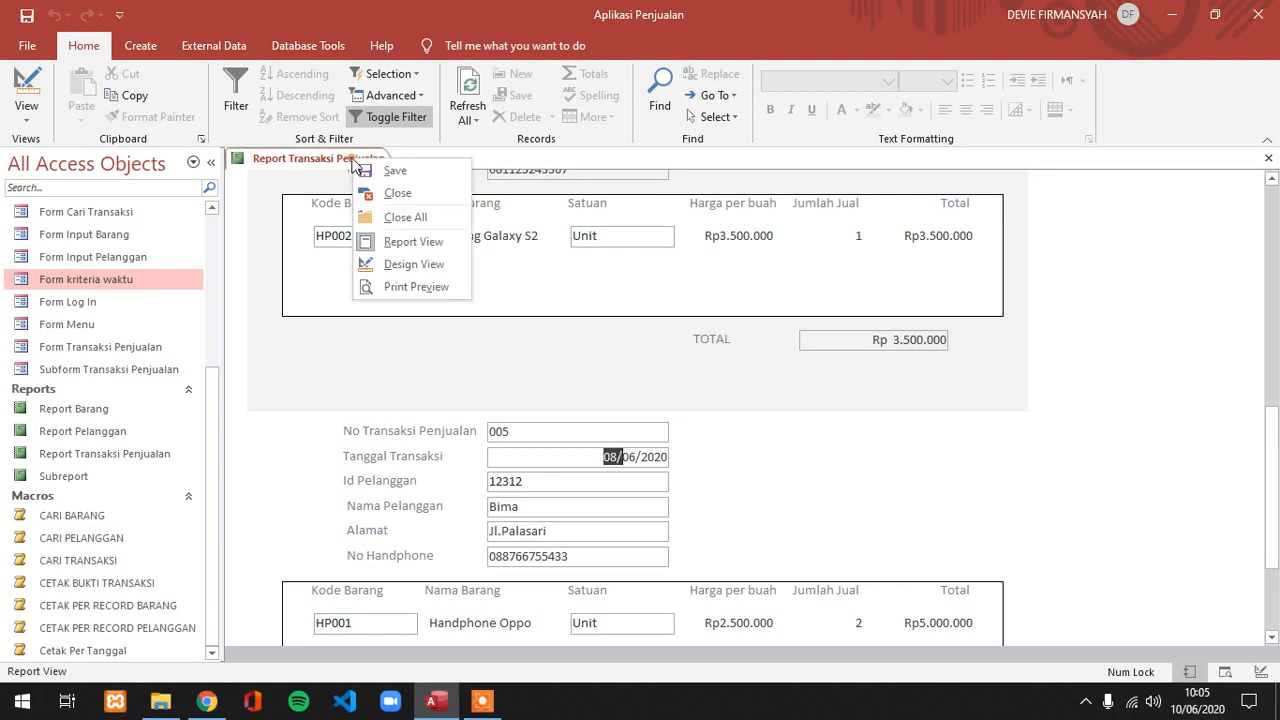
{"action": "left_click", "coordinate": [370, 193]}
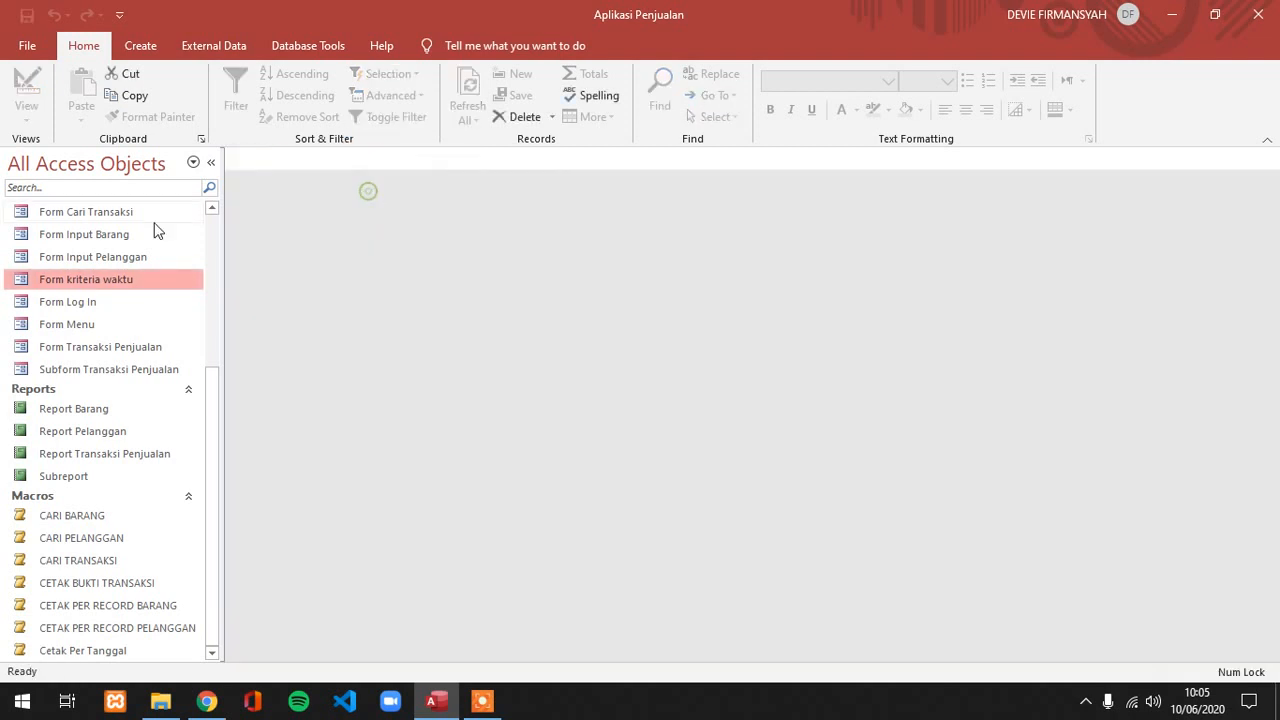
Reopen Form kriteria waktu, set Tanggal Awal to 08/06/2020 and Tanggal Akhir to 10/06/2020, and run Cetak Per Tanggal.
{"action": "double_click", "coordinate": [80, 279]}
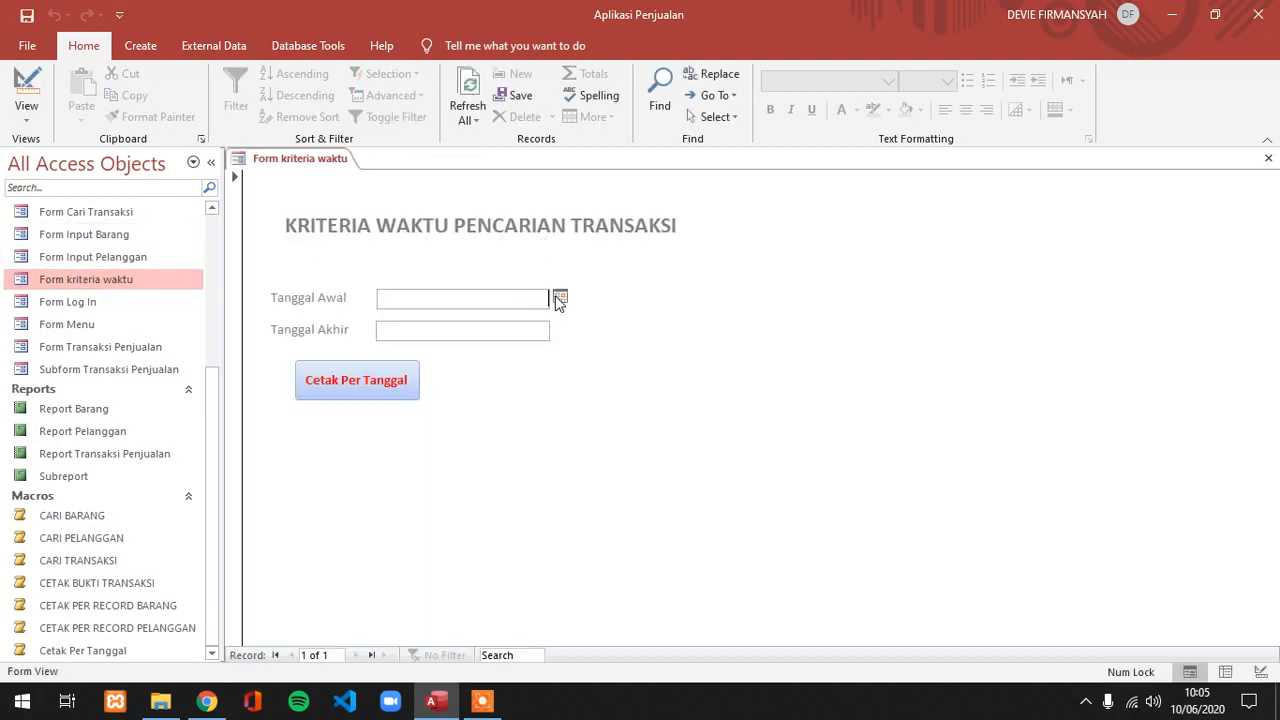
{"action": "left_click", "coordinate": [558, 298]}
{"action": "left_click", "coordinate": [438, 368]}
{"action": "left_click", "coordinate": [500, 330]}
{"action": "left_click", "coordinate": [561, 329]}
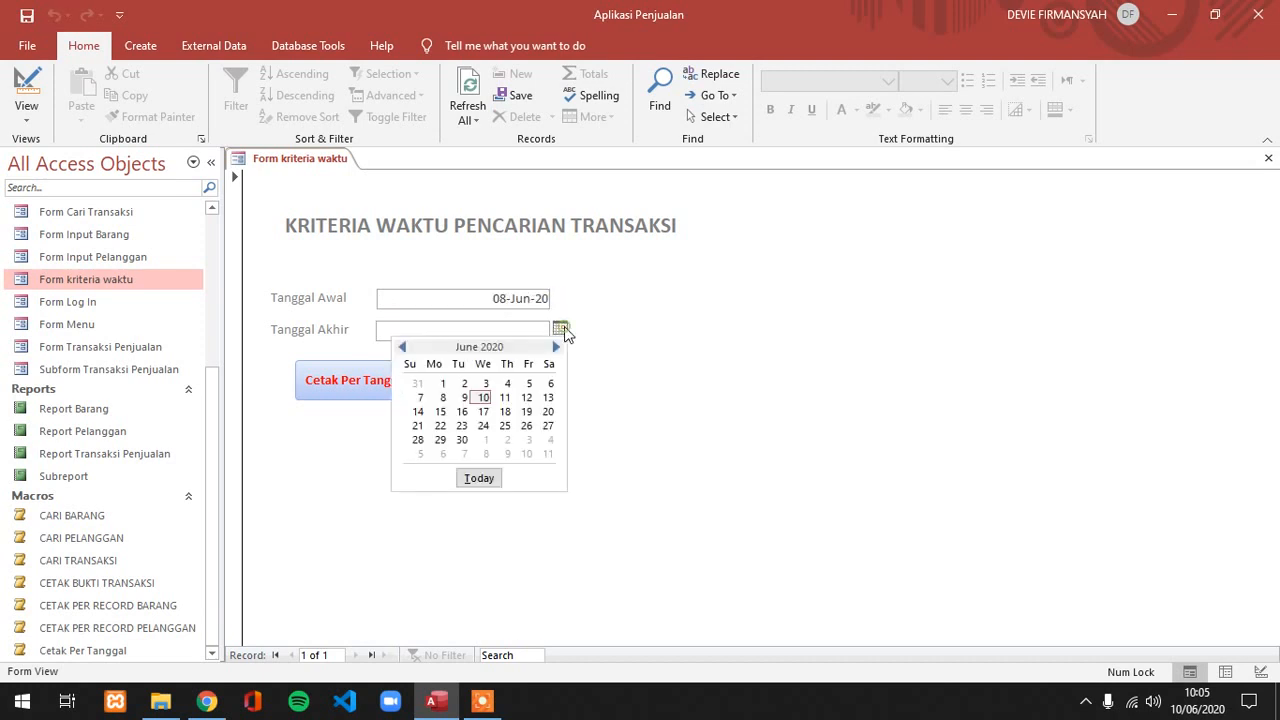
{"action": "left_click", "coordinate": [484, 398]}
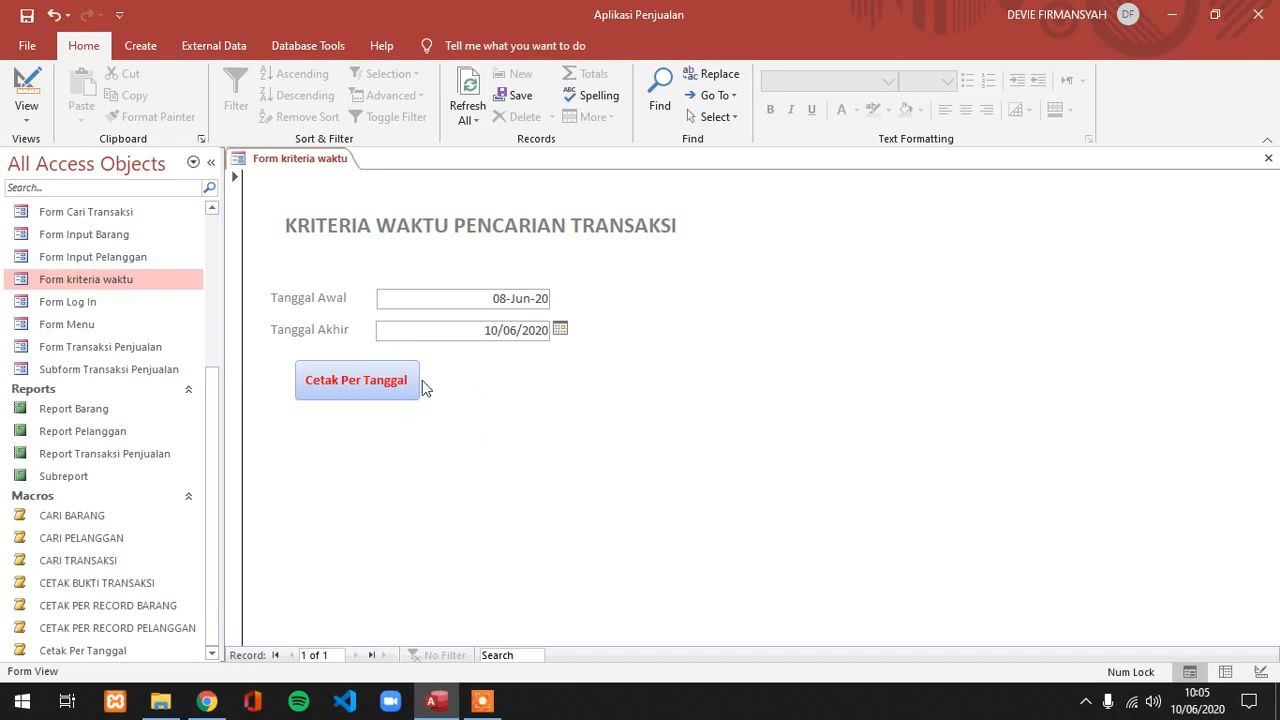
{"action": "left_click", "coordinate": [392, 380]}
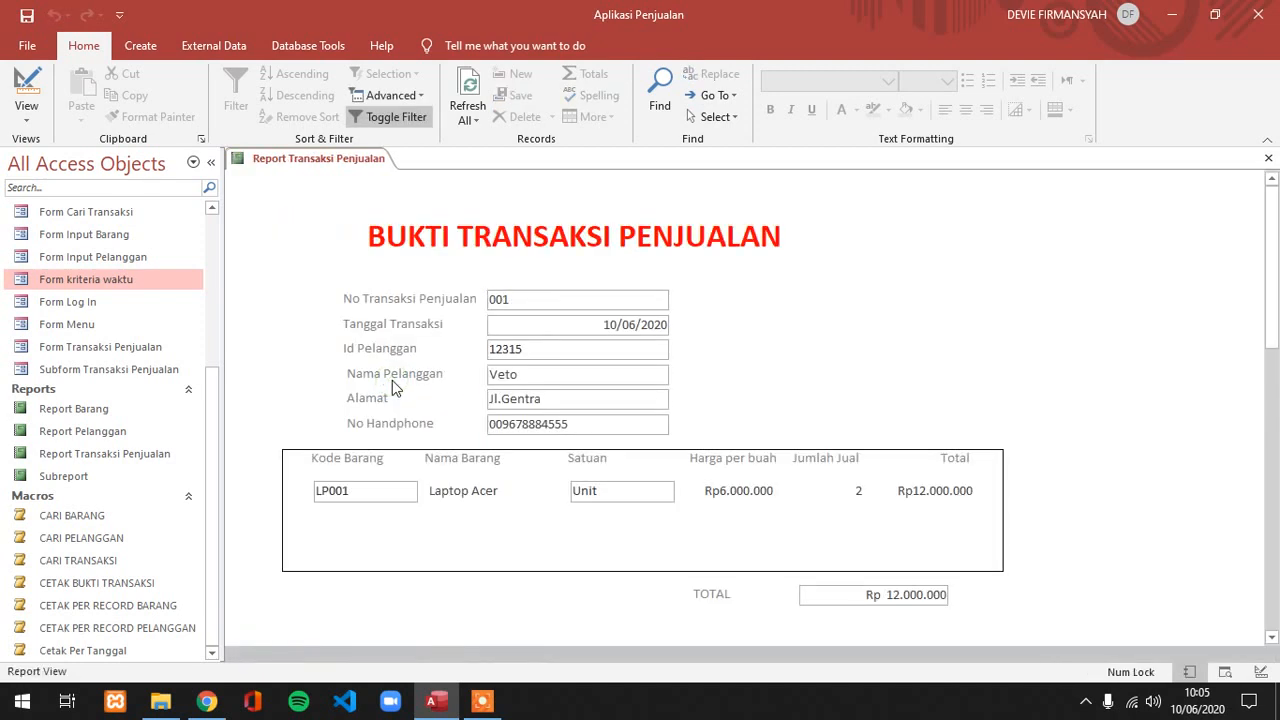
Check each Tanggal Transaksi in the filtered report against the period 08/06/2020 to 10/06/2020, and close the report.
{"action": "left_click_drag", "start_coordinate": [534, 326], "coordinate": [624, 326]}
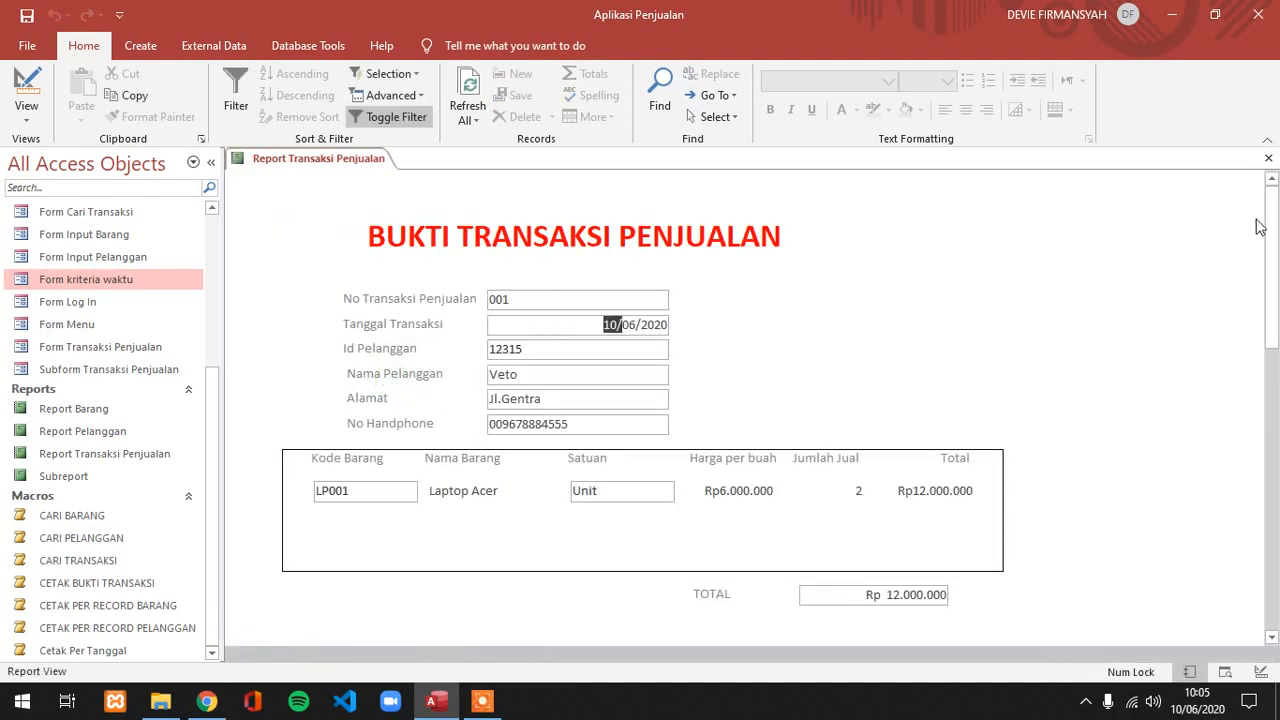
{"action": "scroll", "coordinate": [1270, 236], "scroll_direction": "down", "scroll_amount": 5}
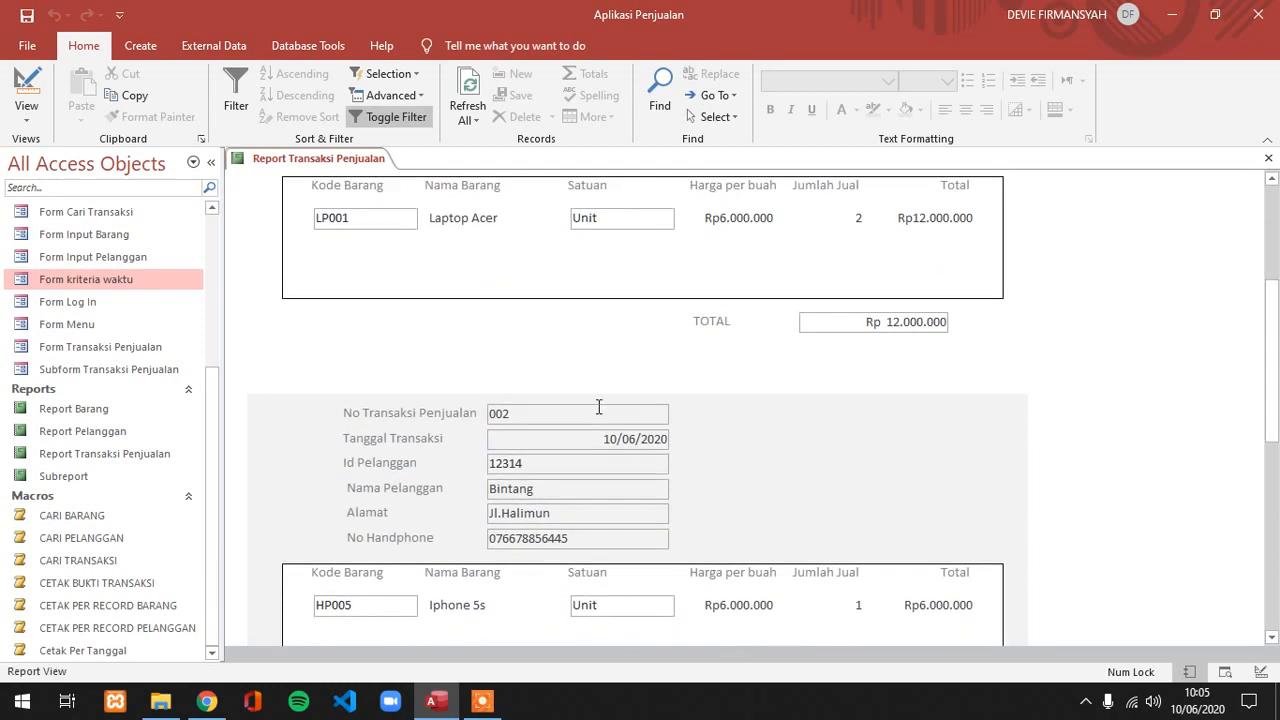
{"action": "left_click_drag", "start_coordinate": [591, 438], "coordinate": [622, 439]}
{"action": "left_click_drag", "start_coordinate": [1274, 376], "coordinate": [1277, 533]}
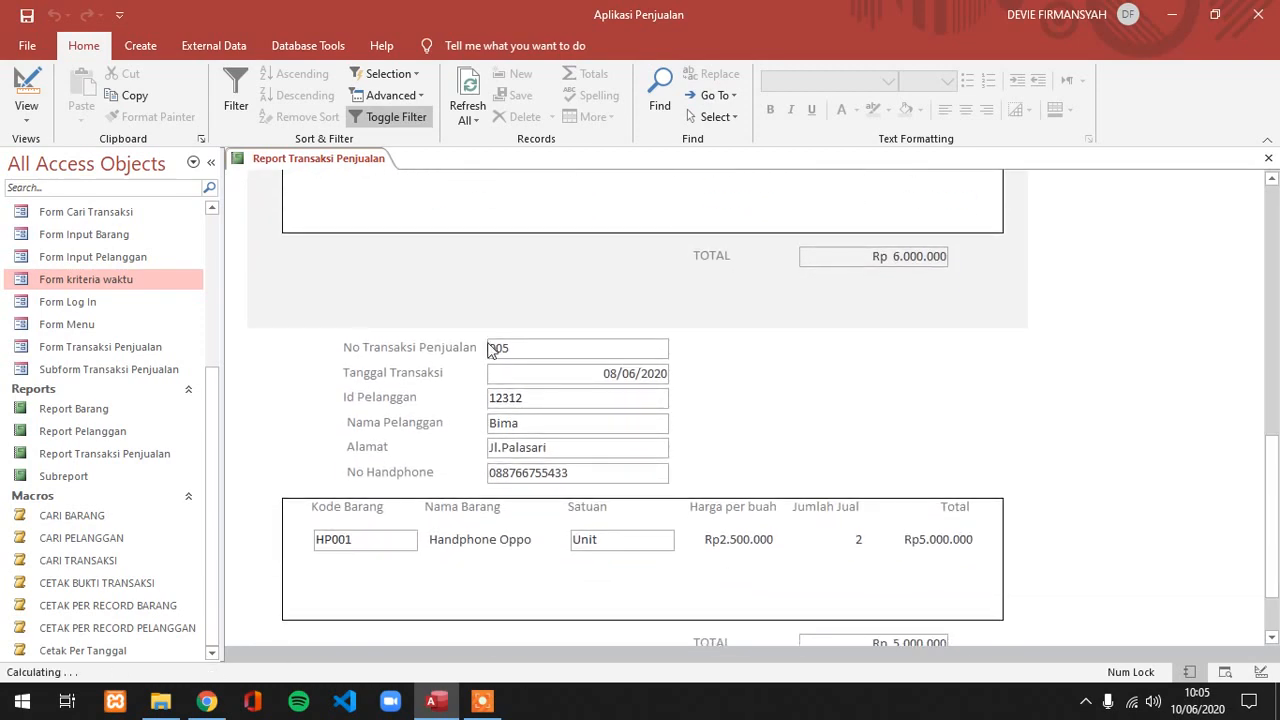
{"action": "left_click_drag", "start_coordinate": [566, 373], "coordinate": [617, 372]}
{"action": "left_click_drag", "start_coordinate": [1277, 440], "coordinate": [1277, 472]}
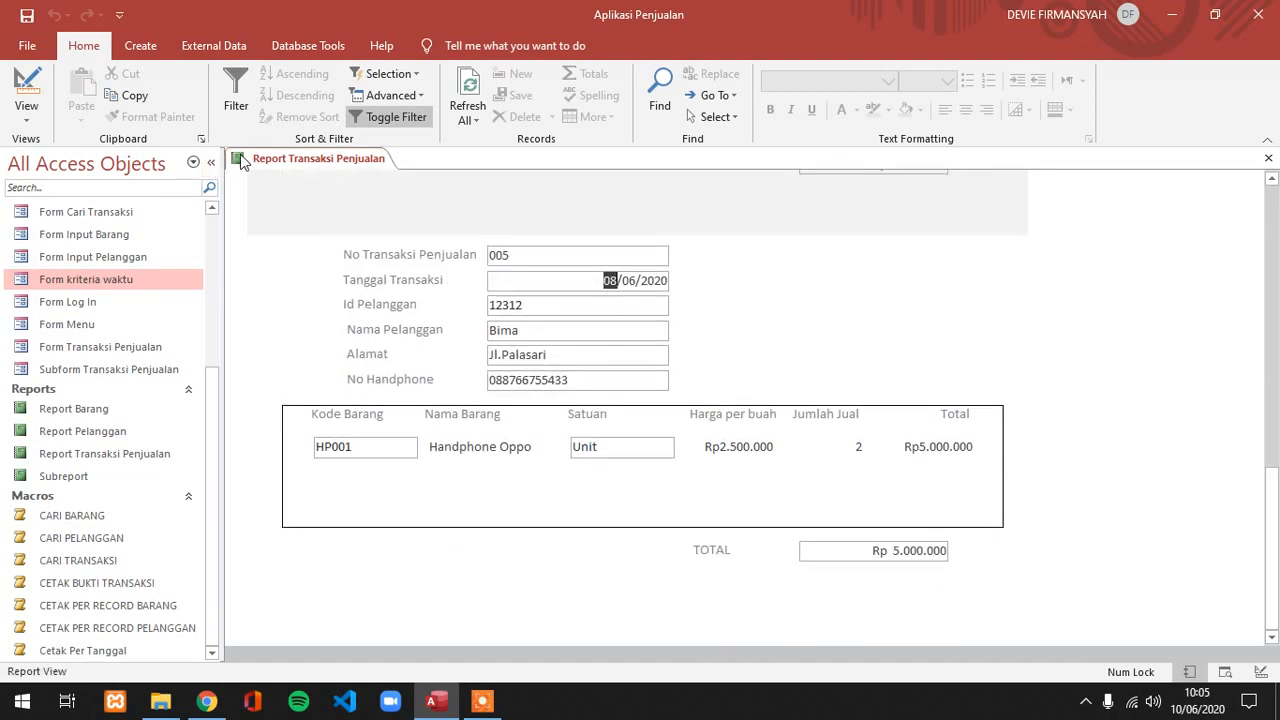
{"action": "right_click", "coordinate": [243, 163]}
{"action": "left_click", "coordinate": [284, 191]}
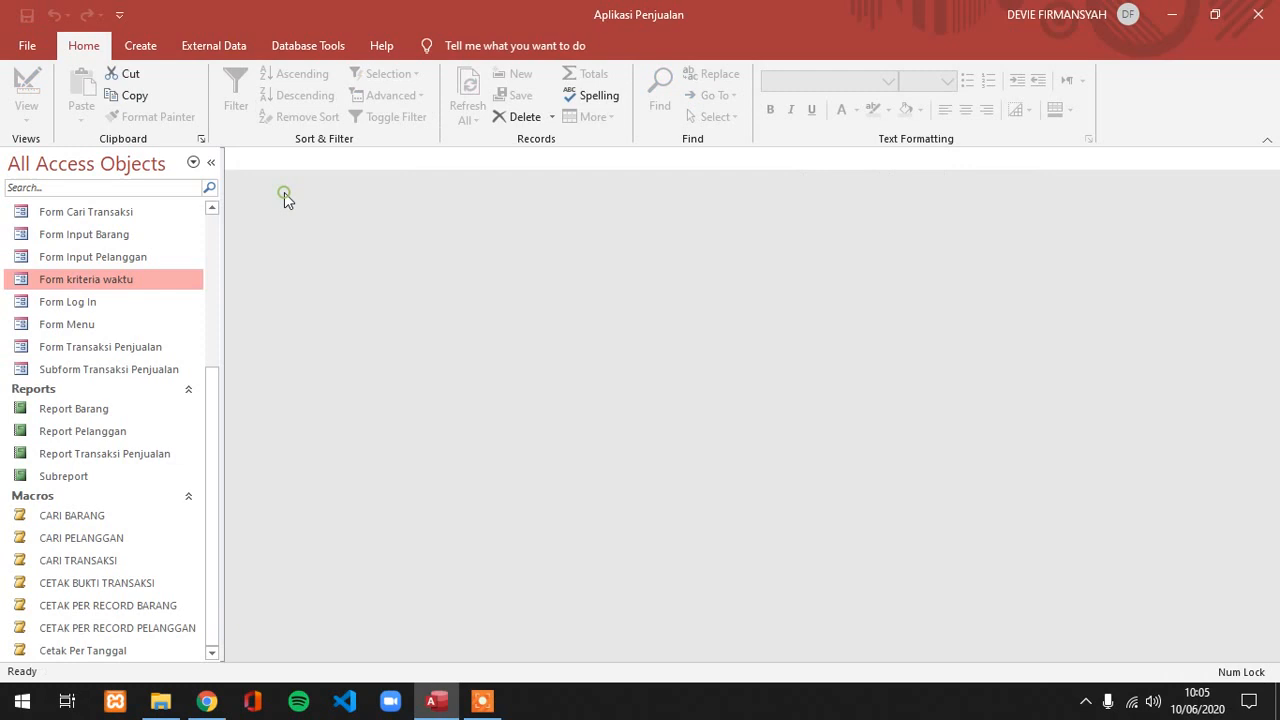
Open Form kriteria waktu in Design View and switch it to Form View.
{"action": "right_click", "coordinate": [112, 283]}
{"action": "left_click", "coordinate": [133, 310]}
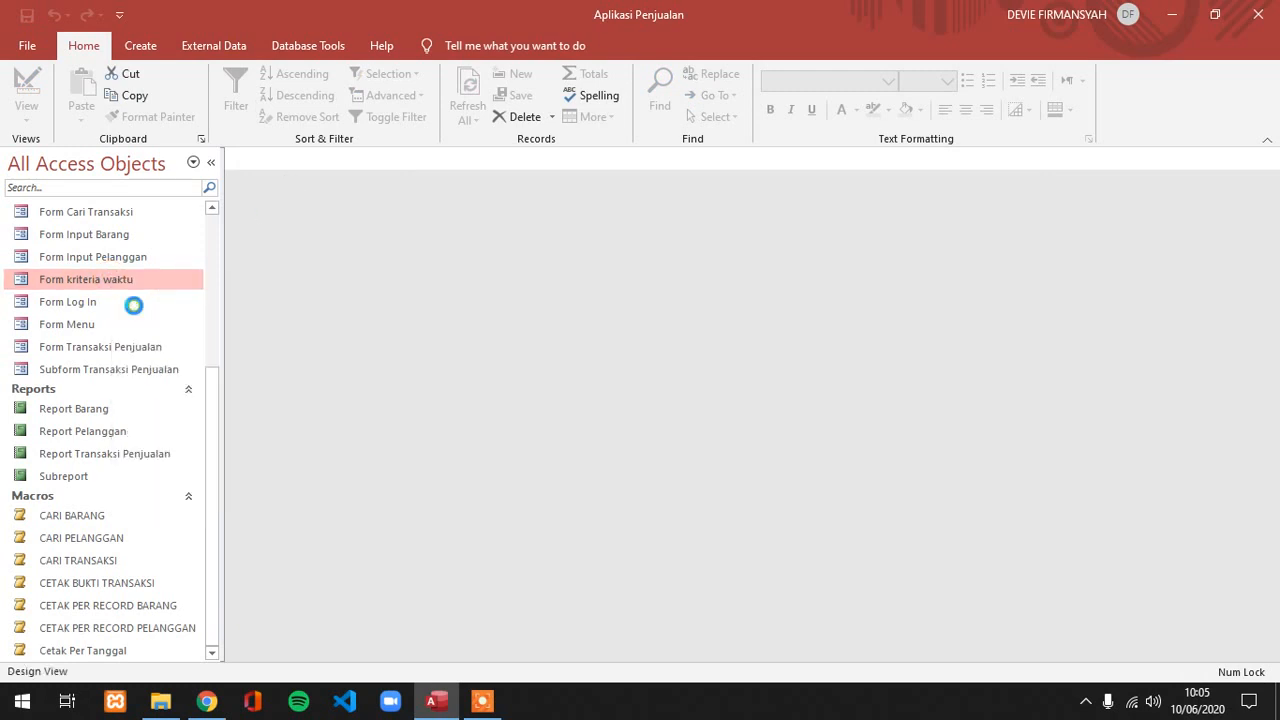
{"action": "left_click", "coordinate": [26, 92]}
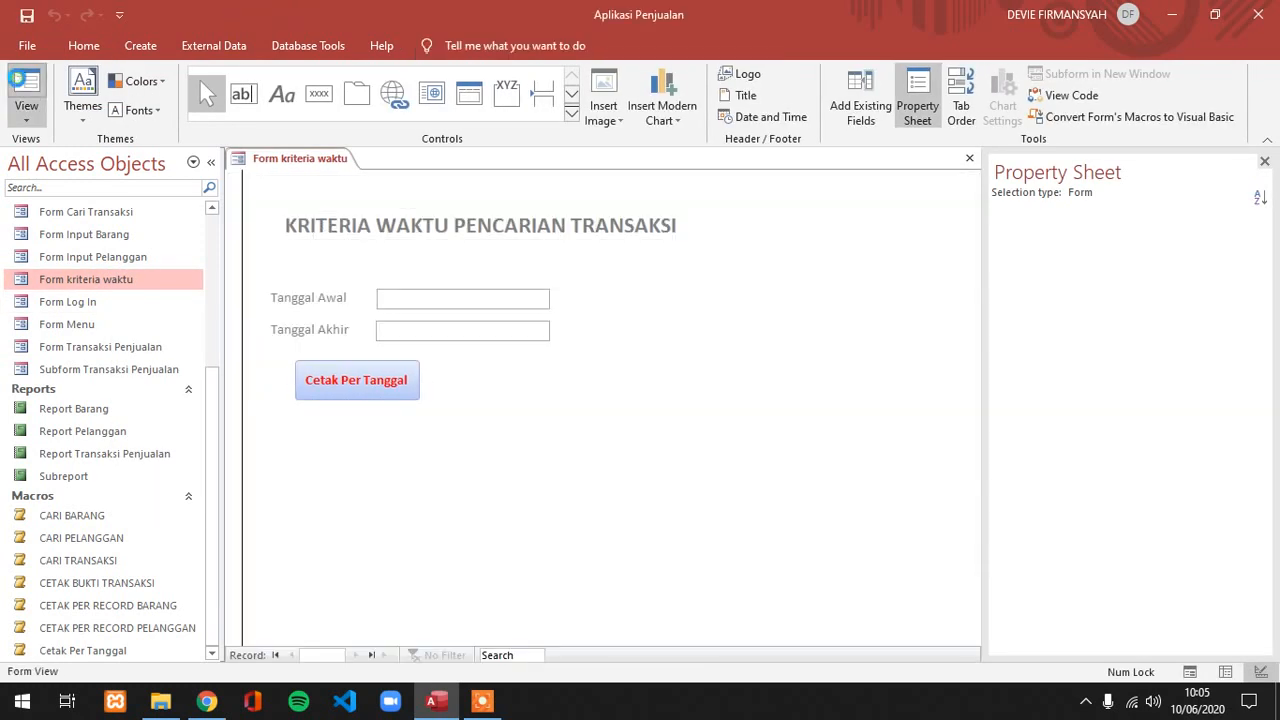